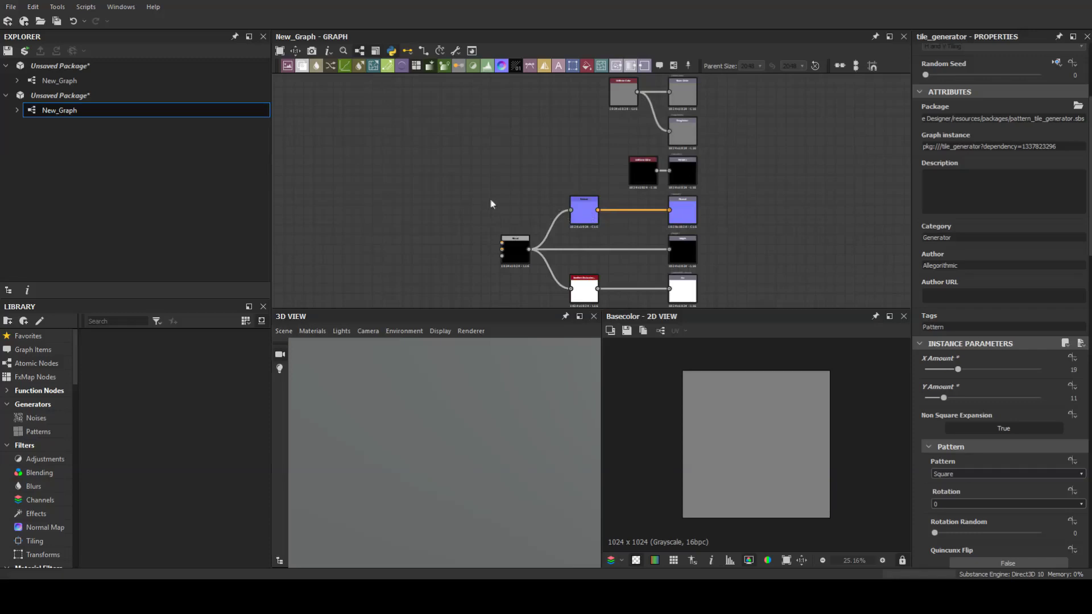
Add a Tile Generator and feed it into a Cartesian To Polar node
{"action": "key", "text": "space"}
{"action": "type", "text": "tile"}
{"action": "left_click", "coordinate": [476, 331]}
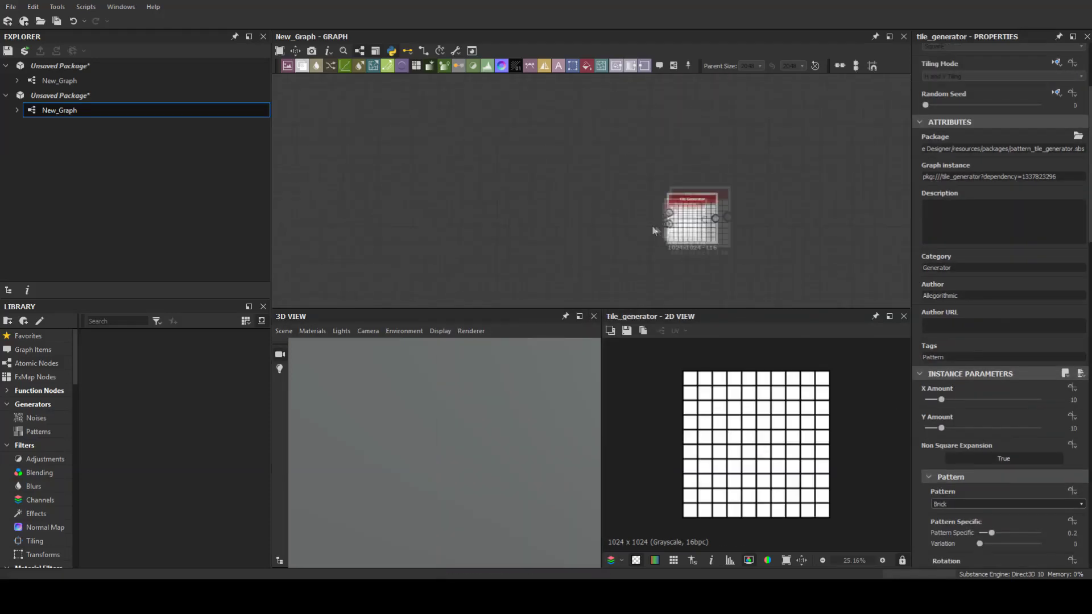
{"action": "key", "text": "space"}
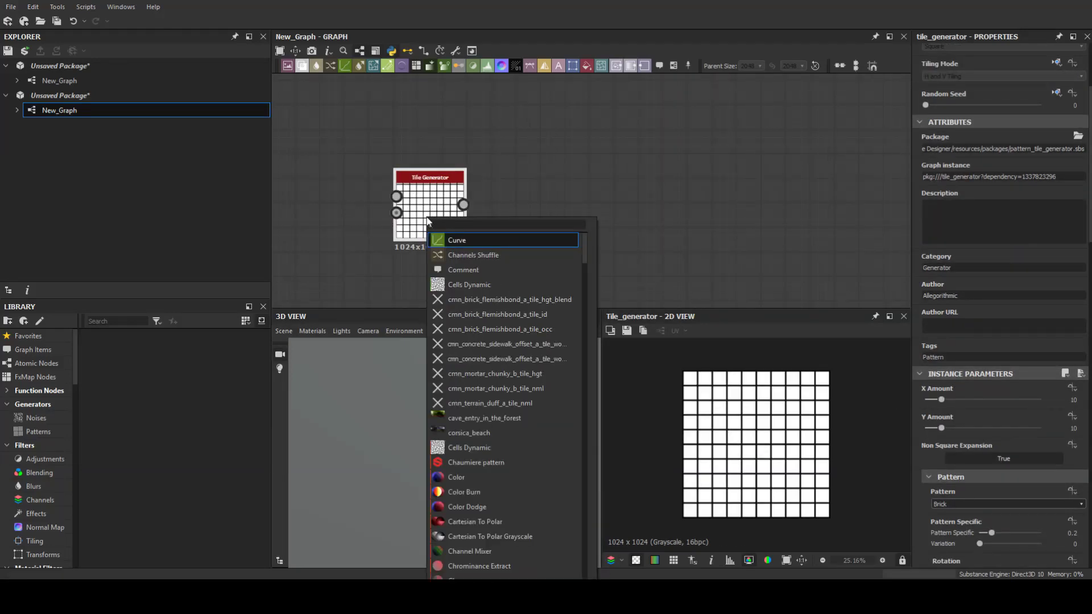
{"action": "left_click", "coordinate": [36, 418]}
{"action": "scroll", "coordinate": [117, 422], "scroll_direction": "down", "scroll_amount": 3}
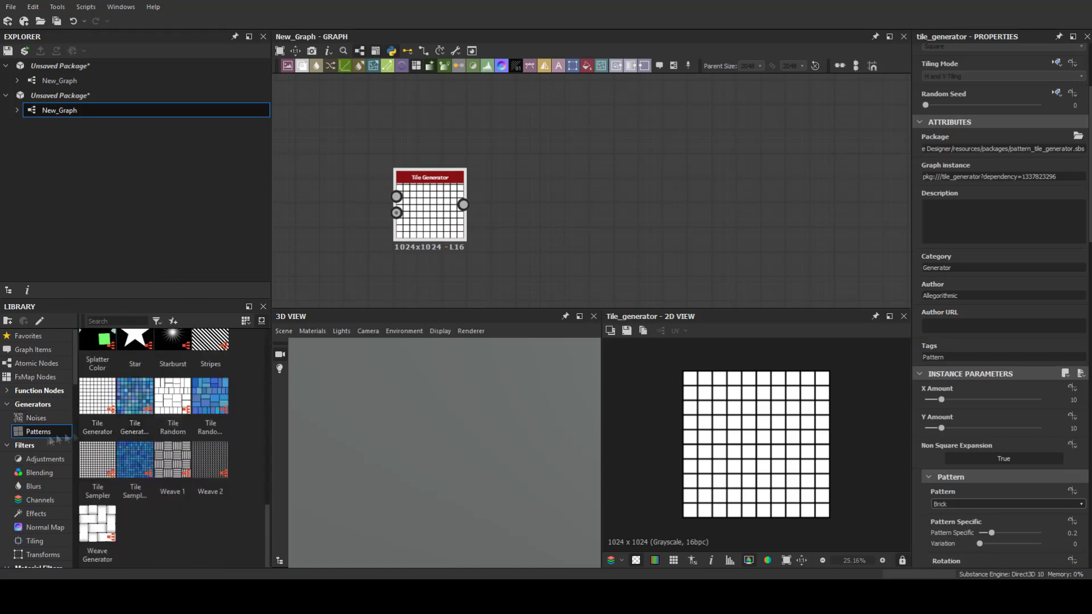
{"action": "scroll", "coordinate": [165, 433], "scroll_direction": "down", "scroll_amount": 5}
{"action": "scroll", "coordinate": [217, 421], "scroll_direction": "up", "scroll_amount": 5}
{"action": "left_click_drag", "start_coordinate": [519, 182], "coordinate": [520, 185]}
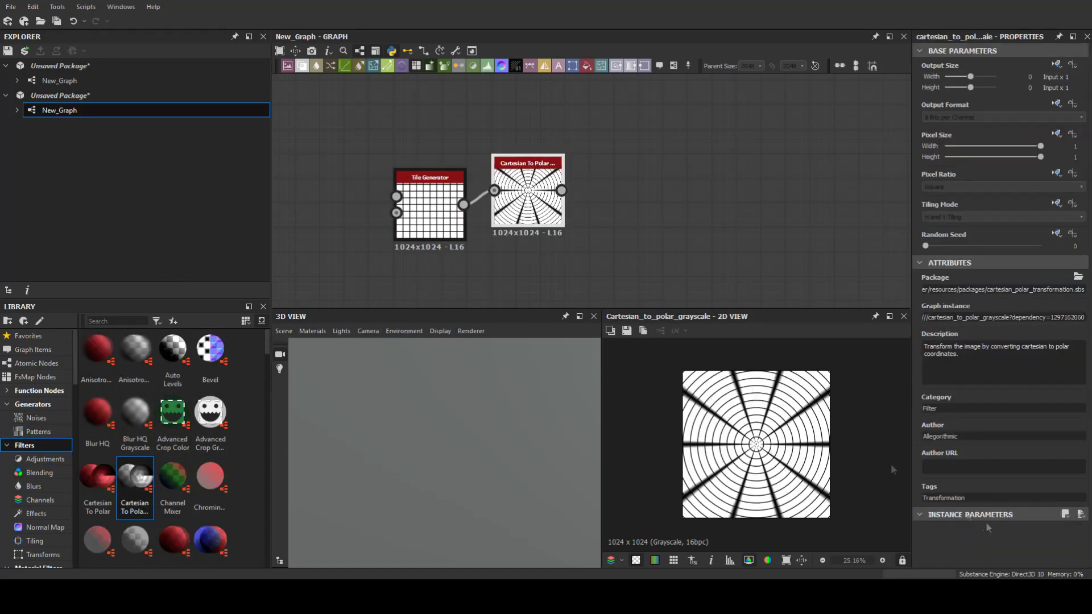
Set the Tile Generator pattern to Square and raise X Amount for denser radial rings
{"action": "left_click", "coordinate": [380, 222]}
{"action": "scroll", "coordinate": [1002, 398], "scroll_direction": "down", "scroll_amount": 3}
{"action": "left_click", "coordinate": [959, 508]}
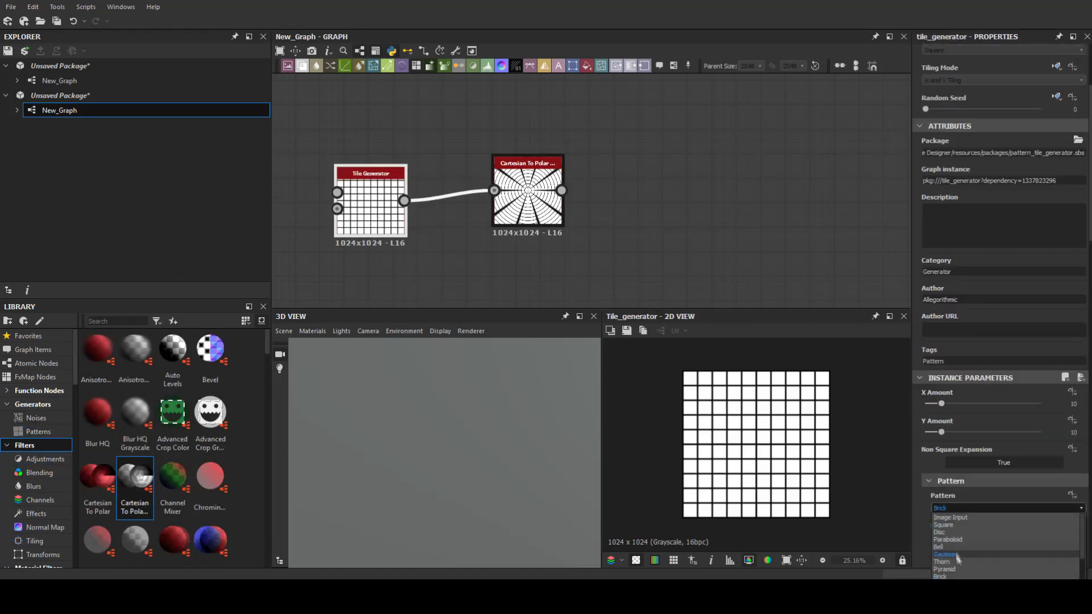
{"action": "left_click", "coordinate": [983, 525]}
{"action": "scroll", "coordinate": [993, 535], "scroll_direction": "down", "scroll_amount": 5}
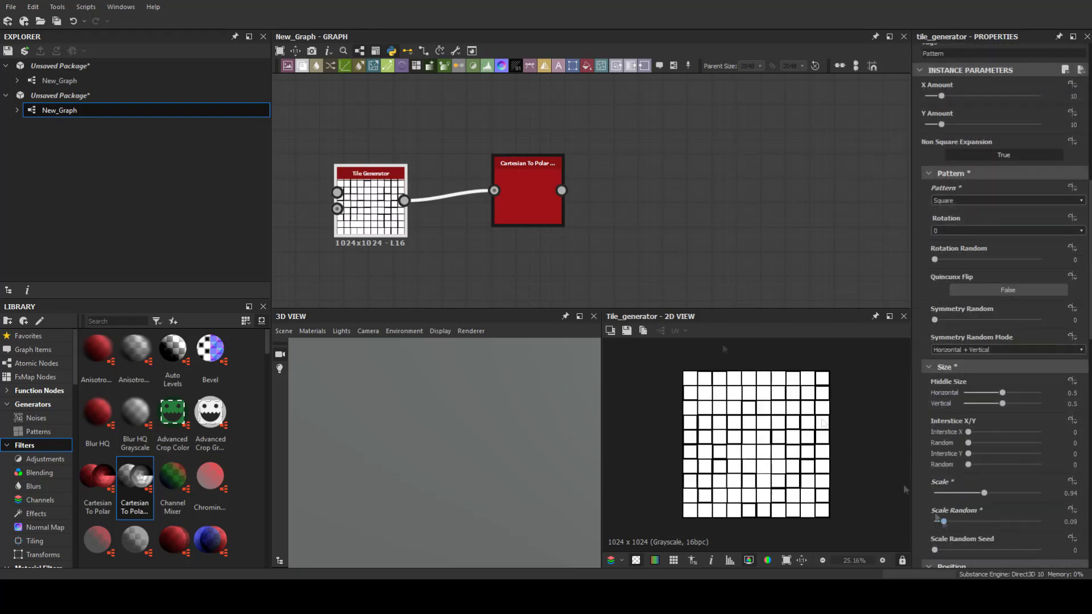
{"action": "double_click", "coordinate": [528, 196]}
{"action": "scroll", "coordinate": [960, 494], "scroll_direction": "down", "scroll_amount": 3}
{"action": "left_click_drag", "start_coordinate": [942, 370], "coordinate": [950, 370]}
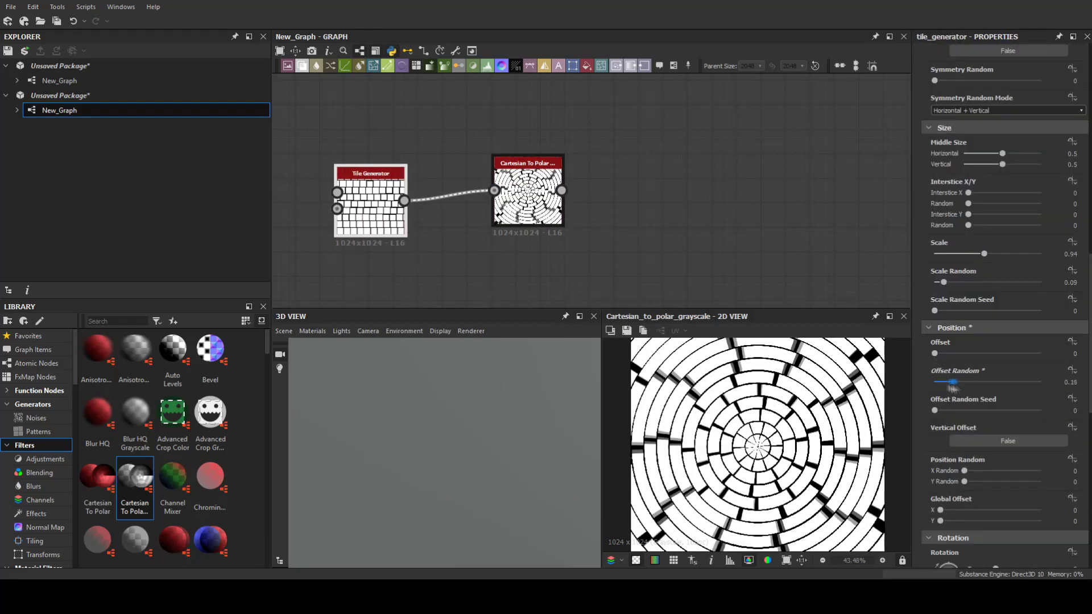
{"action": "scroll", "coordinate": [552, 204], "scroll_direction": "up", "scroll_amount": 2}
{"action": "mouse_move", "coordinate": [949, 370]}
{"action": "left_mouse_down"}
{"action": "mouse_move", "coordinate": [983, 370]}
{"action": "mouse_move", "coordinate": [942, 398]}
{"action": "mouse_move", "coordinate": [971, 370]}
{"action": "left_mouse_up"}
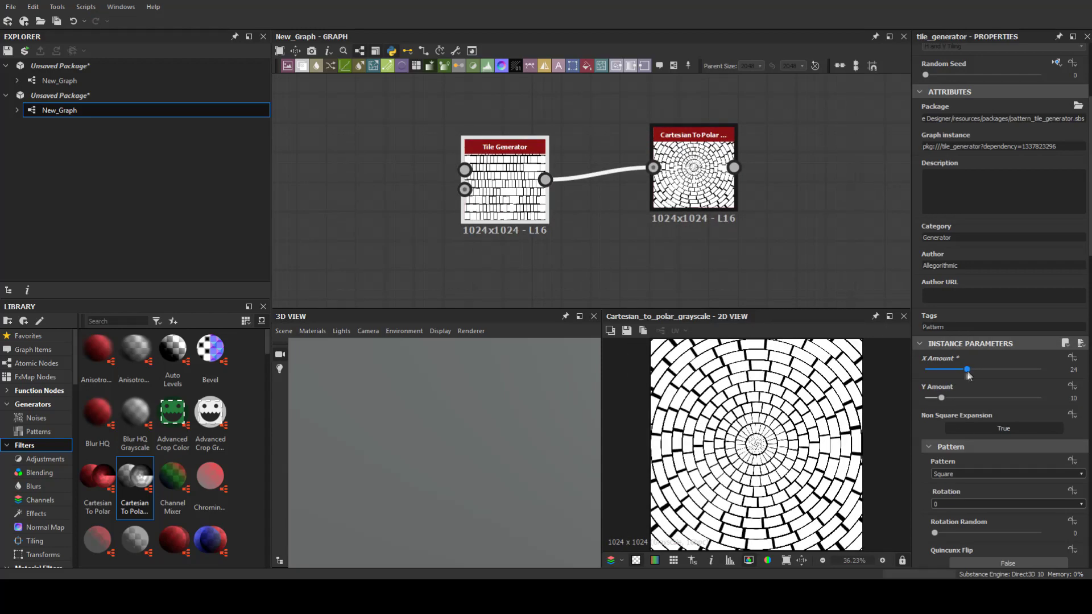
Append an Edge Detect node wired to the Cartesian To Polar output
{"action": "scroll", "coordinate": [696, 188], "scroll_direction": "up", "scroll_amount": 1}
{"action": "left_click_drag", "start_coordinate": [740, 157], "coordinate": [745, 188]}
{"action": "left_click", "coordinate": [762, 196]}
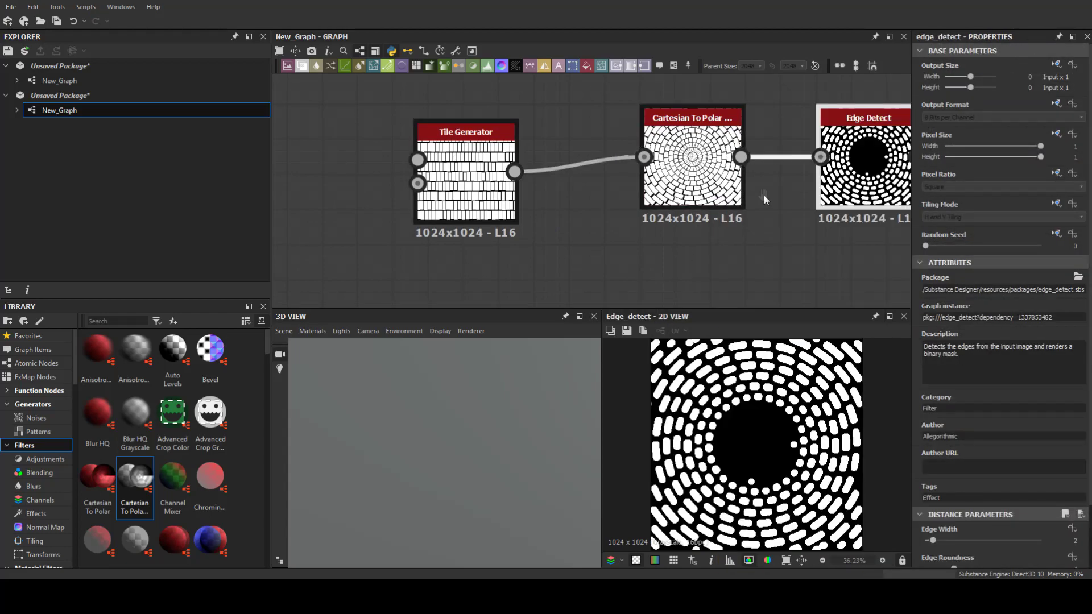
Add a solid Polygon 2 circle with Gradient set to 0
{"action": "scroll", "coordinate": [728, 240], "scroll_direction": "down", "scroll_amount": 2}
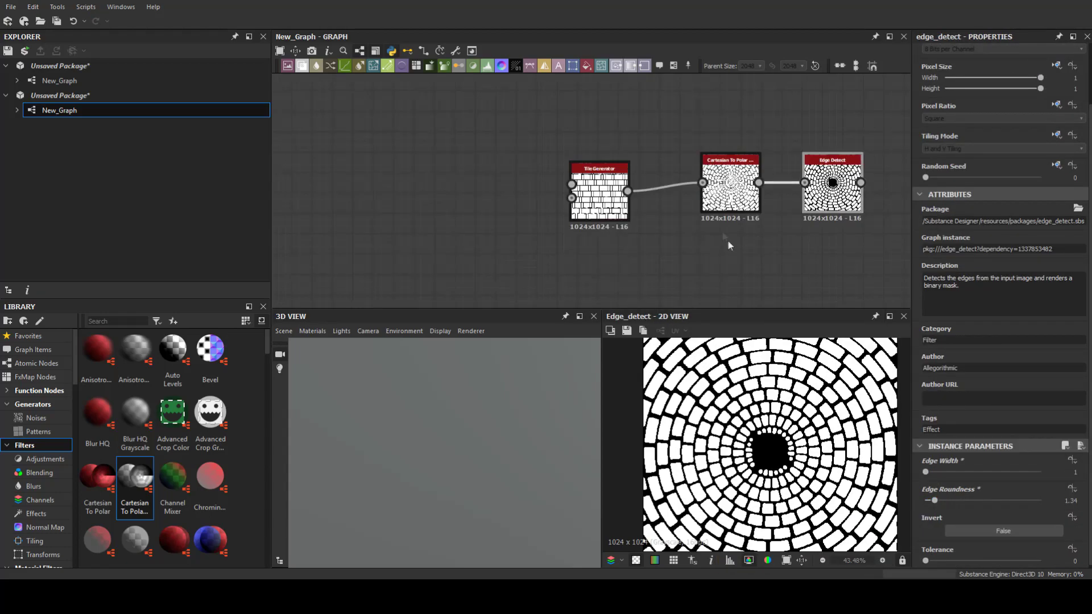
{"action": "left_click_drag", "start_coordinate": [728, 240], "coordinate": [480, 243]}
{"action": "key", "text": "space"}
{"action": "type", "text": "polygon"}
{"action": "key", "text": "Return"}
{"action": "left_click_drag", "start_coordinate": [1001, 498], "coordinate": [927, 498]}
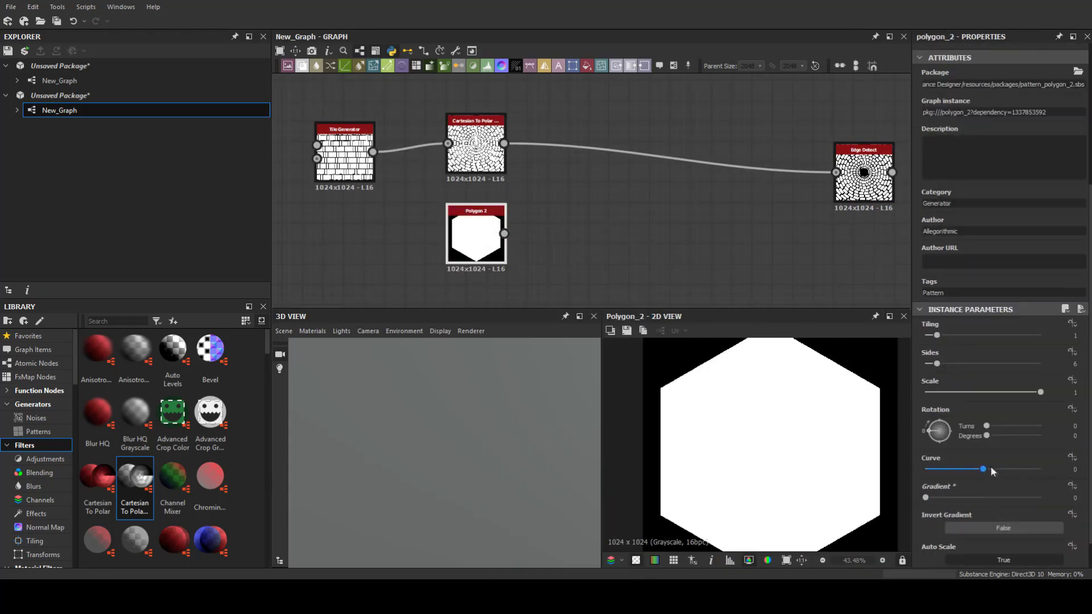
Blend the polar cobblestones through the polygon circle in Copy mode
{"action": "key", "text": "space"}
{"action": "type", "text": "blend"}
{"action": "key", "text": "Return"}
{"action": "mouse_move", "coordinate": [504, 233]}
{"action": "left_mouse_down"}
{"action": "mouse_move", "coordinate": [643, 144]}
{"action": "mouse_move", "coordinate": [611, 176]}
{"action": "left_mouse_up"}
{"action": "left_click", "coordinate": [1004, 318]}
{"action": "left_click", "coordinate": [967, 369]}
{"action": "mouse_move", "coordinate": [582, 138]}
{"action": "left_mouse_down"}
{"action": "mouse_move", "coordinate": [551, 179]}
{"action": "mouse_move", "coordinate": [582, 138]}
{"action": "left_mouse_up"}
{"action": "left_click", "coordinate": [1004, 318]}
{"action": "left_click", "coordinate": [967, 329]}
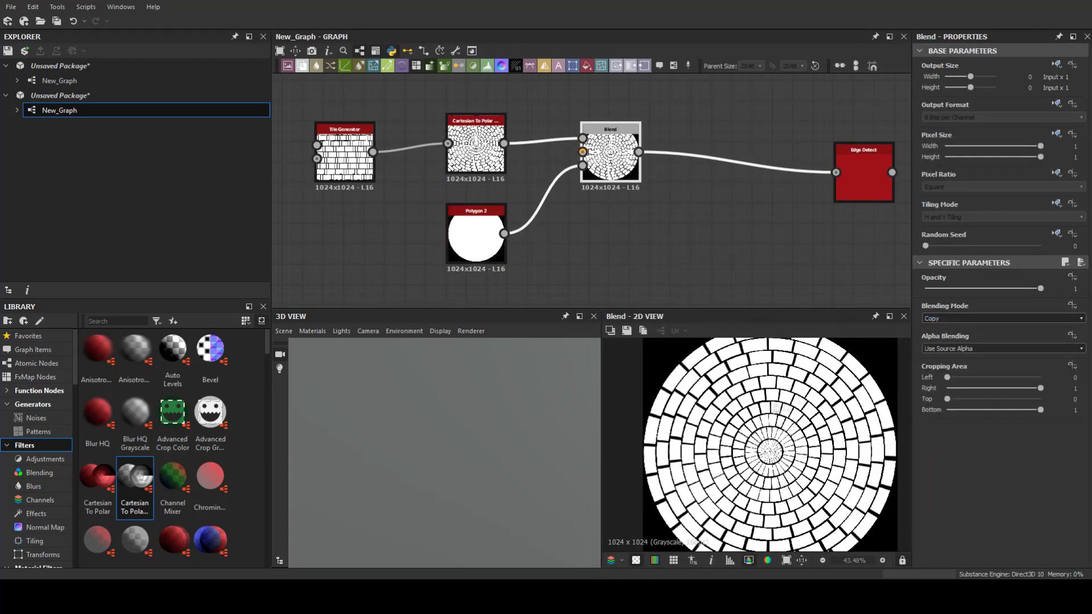
Duplicate the polygon and Blend, set Subtract, and shrink the copy to hollow the centre
{"action": "left_click", "coordinate": [500, 249]}
{"action": "scroll", "coordinate": [1001, 342], "scroll_direction": "down", "scroll_amount": 3}
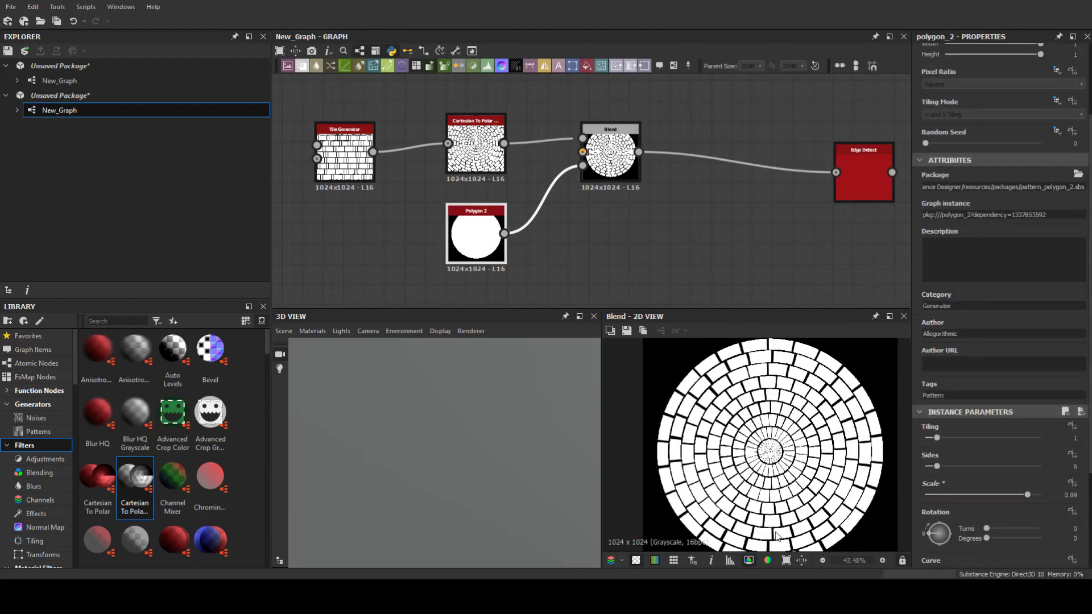
{"action": "key", "text": "space"}
{"action": "key", "text": "Return"}
{"action": "left_click_drag", "start_coordinate": [477, 239], "coordinate": [598, 258]}
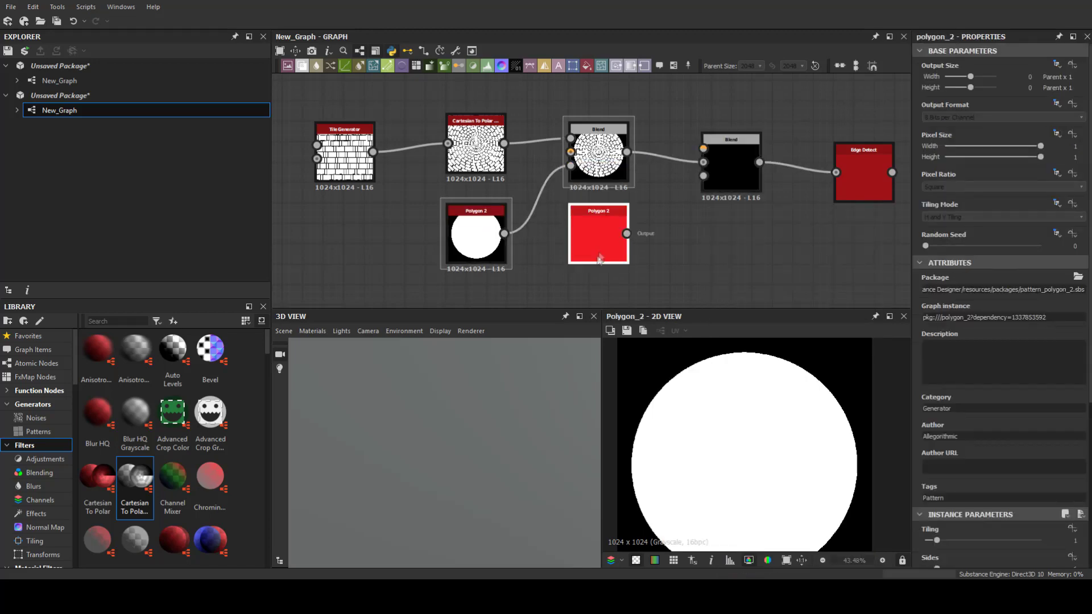
{"action": "left_click", "coordinate": [736, 166]}
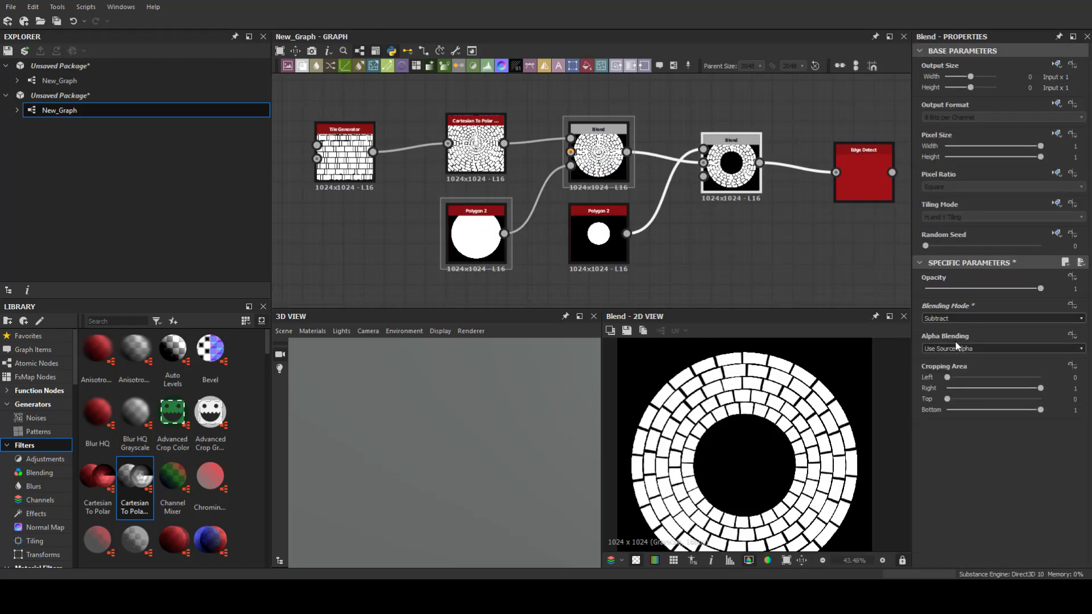
{"action": "scroll", "coordinate": [655, 239], "scroll_direction": "up", "scroll_amount": 2}
{"action": "left_click", "coordinate": [569, 211]}
{"action": "scroll", "coordinate": [721, 463], "scroll_direction": "up", "scroll_amount": 3}
{"action": "scroll", "coordinate": [766, 419], "scroll_direction": "down", "scroll_amount": 4}
{"action": "middle_click_drag", "start_coordinate": [432, 117], "coordinate": [544, 222]}
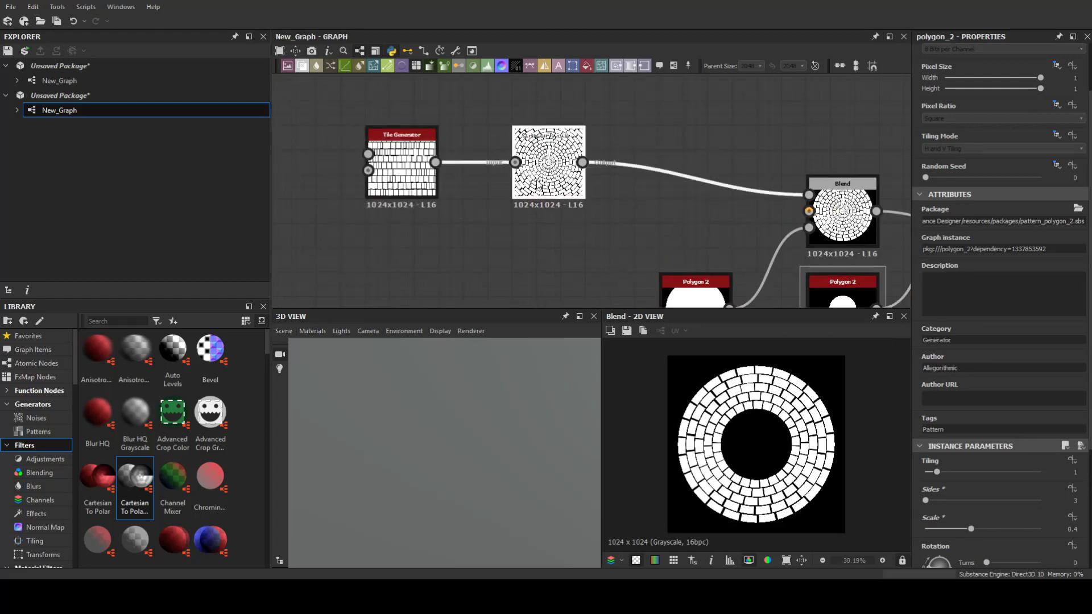
Add a second Tile Generator at Scale about 1.02 as the Blend background
{"action": "key", "text": "space"}
{"action": "type", "text": "tile"}
{"action": "key", "text": "Return"}
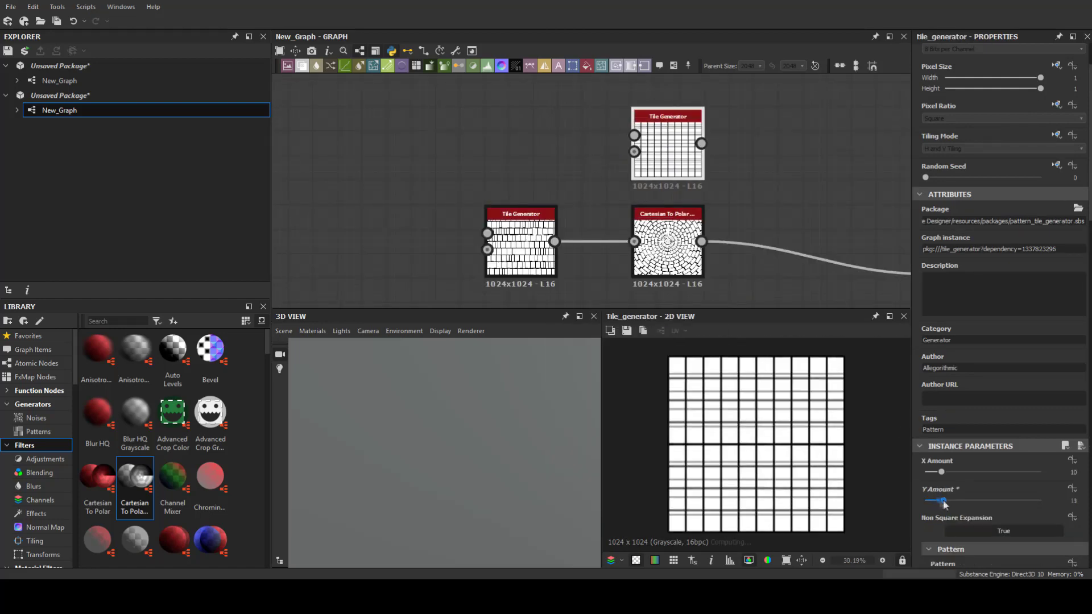
{"action": "scroll", "coordinate": [934, 481], "scroll_direction": "down", "scroll_amount": 5}
{"action": "scroll", "coordinate": [944, 492], "scroll_direction": "down", "scroll_amount": 5}
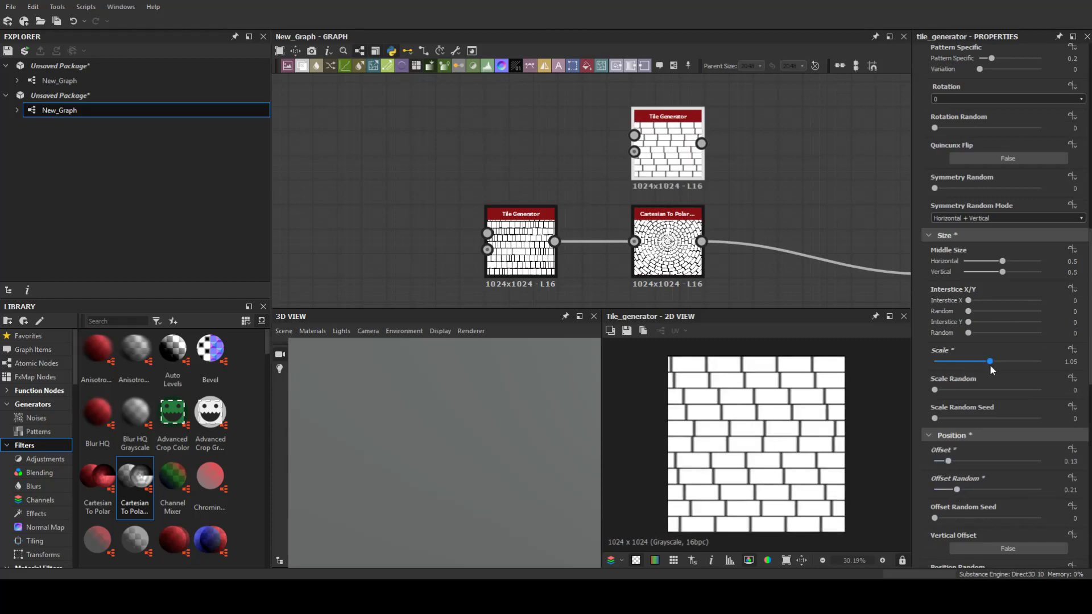
{"action": "left_click_drag", "start_coordinate": [993, 371], "coordinate": [990, 370]}
{"action": "middle_click_drag", "start_coordinate": [907, 290], "coordinate": [715, 278]}
{"action": "left_click_drag", "start_coordinate": [500, 238], "coordinate": [491, 128]}
{"action": "double_click", "coordinate": [751, 273]}
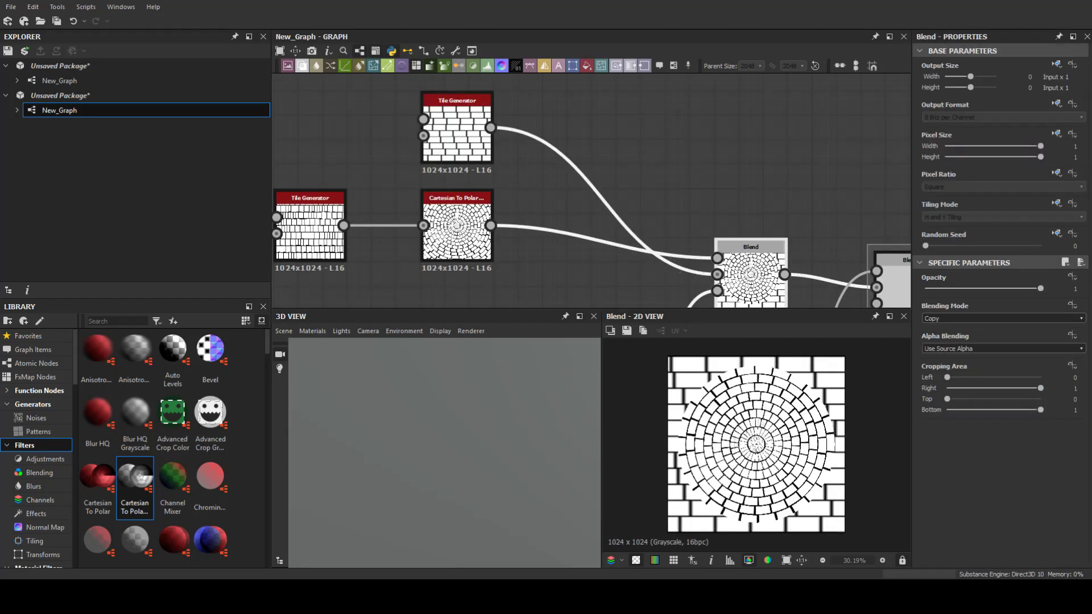
Subtract a circle polygon from the bricks via a new Blend feeding the main blend
{"action": "scroll", "coordinate": [756, 444], "scroll_direction": "up", "scroll_amount": 2}
{"action": "middle_click_drag", "start_coordinate": [693, 268], "coordinate": [760, 364]}
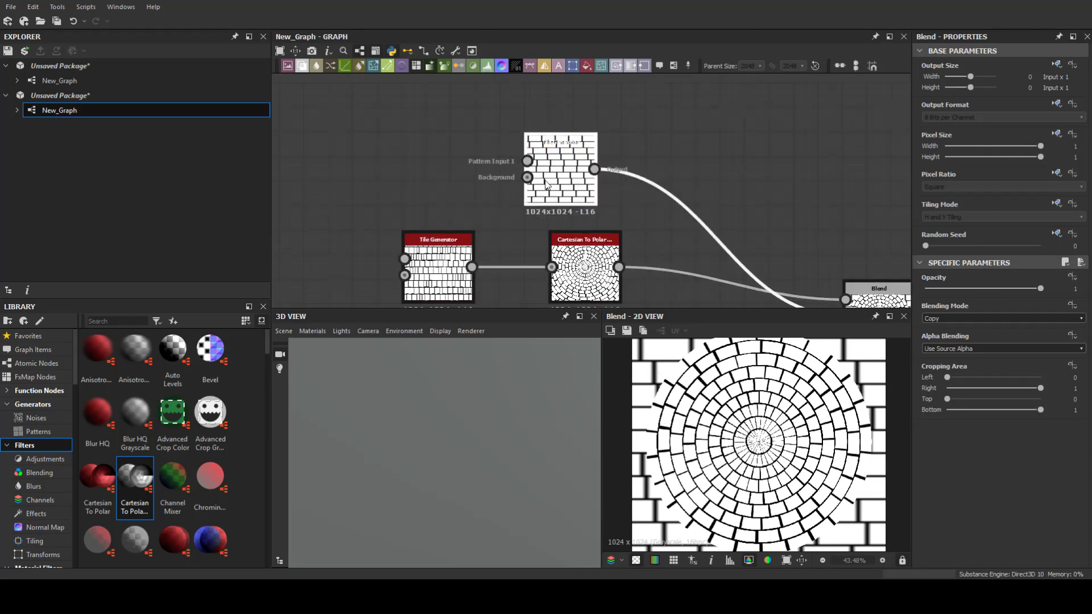
{"action": "scroll", "coordinate": [659, 114], "scroll_direction": "down", "scroll_amount": 2}
{"action": "left_click", "coordinate": [654, 108]}
{"action": "left_click_drag", "start_coordinate": [586, 198], "coordinate": [584, 222]}
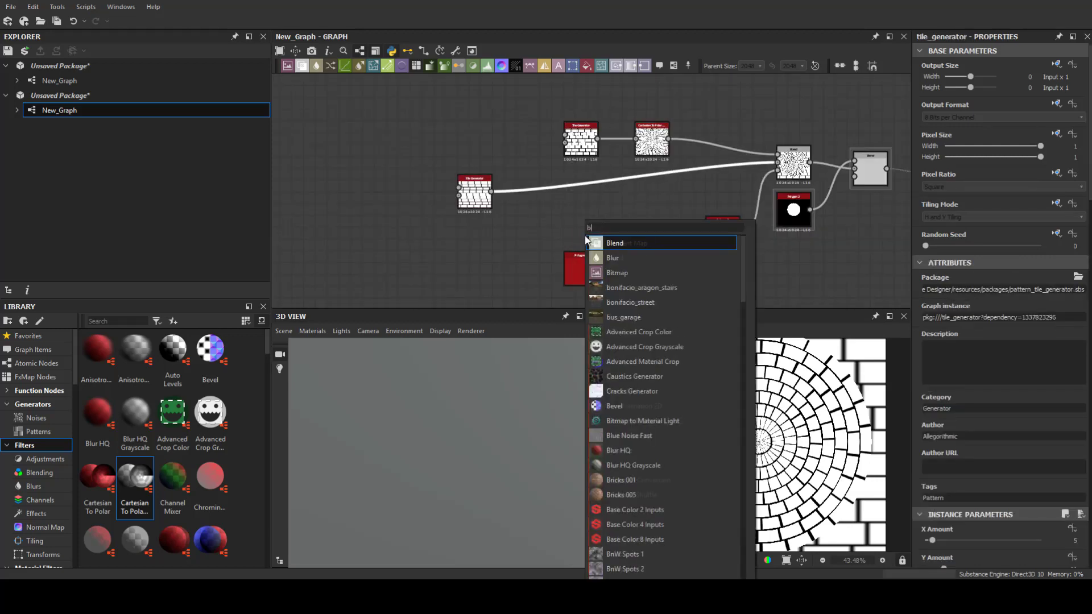
{"action": "left_click", "coordinate": [609, 240]}
{"action": "scroll", "coordinate": [628, 207], "scroll_direction": "up", "scroll_amount": 3}
{"action": "left_click_drag", "start_coordinate": [490, 272], "coordinate": [607, 183]}
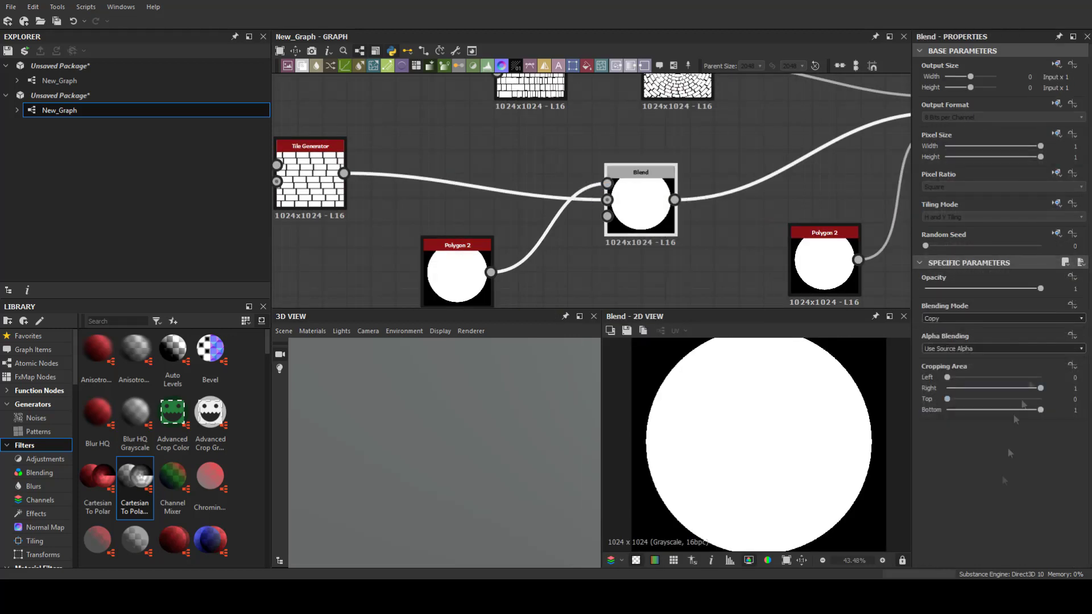
{"action": "left_click", "coordinate": [1004, 319]}
{"action": "left_click", "coordinate": [967, 376]}
{"action": "mouse_move", "coordinate": [635, 202]}
{"action": "middle_mouse_down"}
{"action": "mouse_move", "coordinate": [407, 263]}
{"action": "mouse_move", "coordinate": [524, 188]}
{"action": "middle_mouse_up"}
{"action": "left_click", "coordinate": [689, 199]}
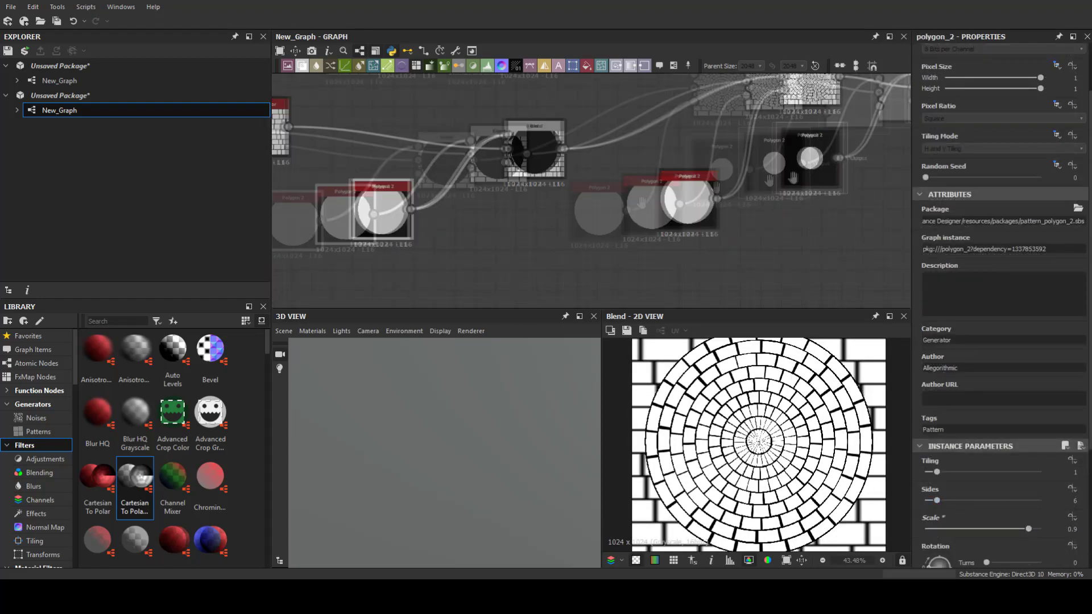
Switch the outer bricks to Square tiles at 9×15 and check the Edge Detect result
{"action": "middle_click_drag", "start_coordinate": [569, 228], "coordinate": [455, 256]}
{"action": "left_click", "coordinate": [321, 267]}
{"action": "scroll", "coordinate": [1002, 399], "scroll_direction": "down", "scroll_amount": 3}
{"action": "left_click", "coordinate": [1007, 418]}
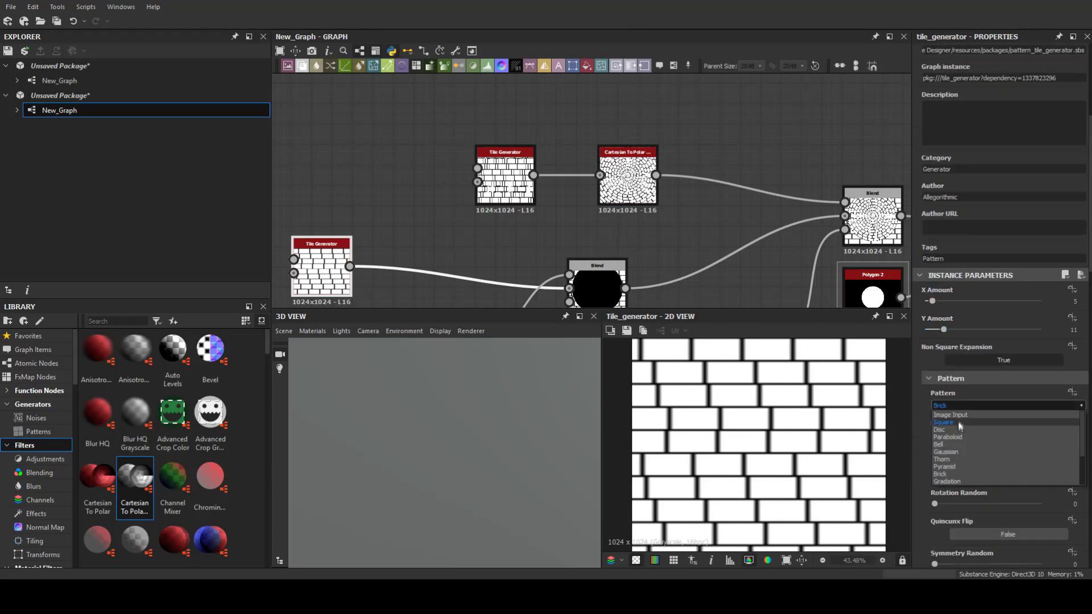
{"action": "left_click", "coordinate": [999, 441]}
{"action": "scroll", "coordinate": [979, 521], "scroll_direction": "down", "scroll_amount": 3}
{"action": "left_click", "coordinate": [804, 228]}
{"action": "mouse_move", "coordinate": [695, 282]}
{"action": "middle_mouse_down"}
{"action": "mouse_move", "coordinate": [484, 262]}
{"action": "mouse_move", "coordinate": [669, 259]}
{"action": "middle_mouse_up"}
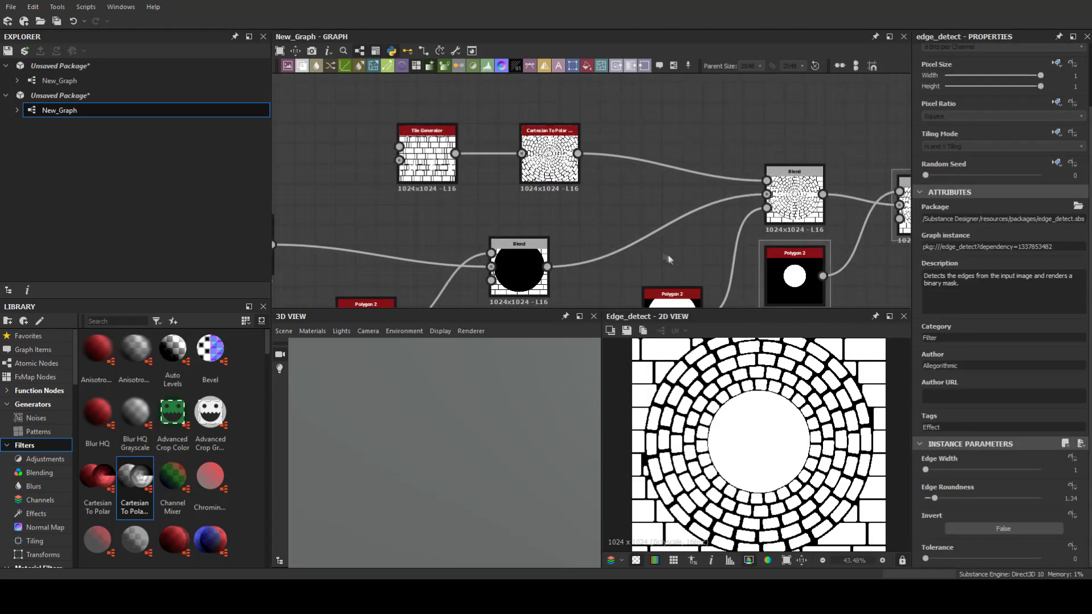
{"action": "middle_click_drag", "start_coordinate": [432, 232], "coordinate": [607, 223]}
{"action": "left_click", "coordinate": [602, 169]}
{"action": "scroll", "coordinate": [973, 495], "scroll_direction": "down", "scroll_amount": 1}
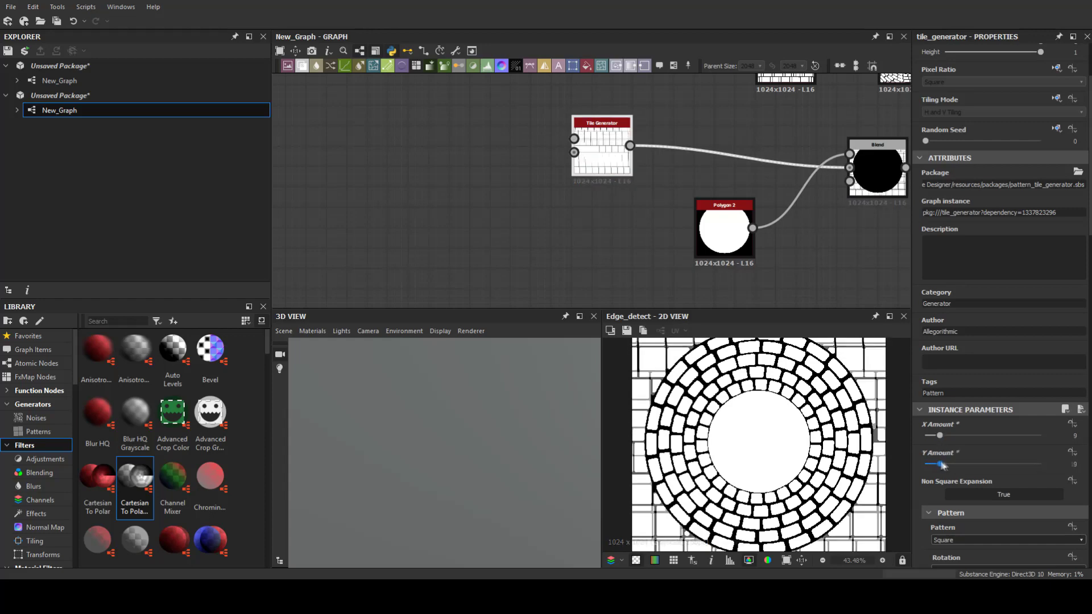
{"action": "middle_click_drag", "start_coordinate": [796, 227], "coordinate": [508, 226]}
{"action": "scroll", "coordinate": [545, 219], "scroll_direction": "down", "scroll_amount": 2}
{"action": "scroll", "coordinate": [779, 418], "scroll_direction": "down", "scroll_amount": 1}
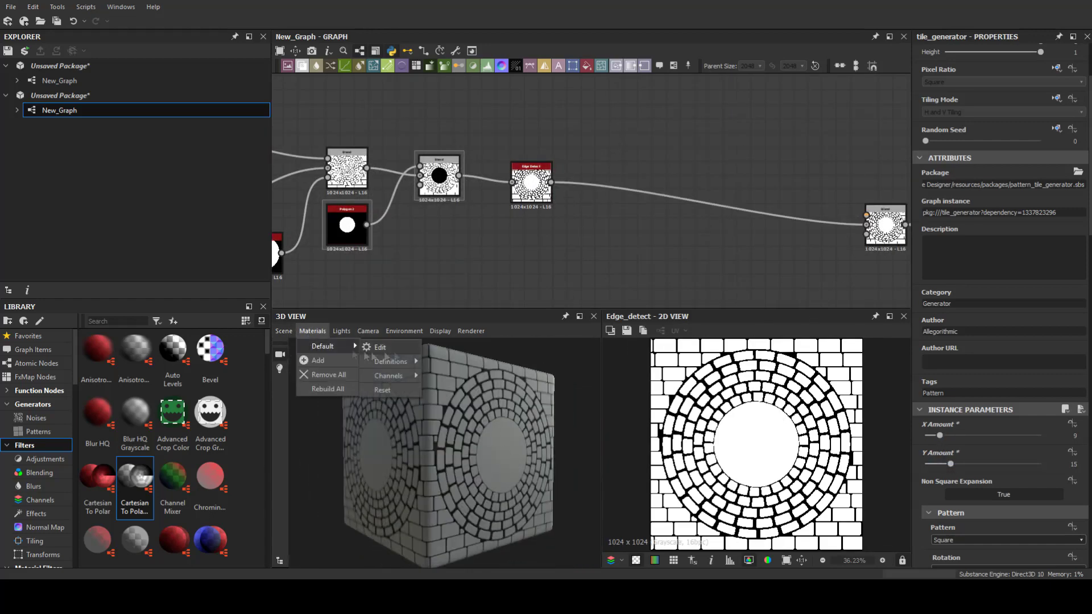
Add a Flood Fill after Edge Detect and lower the Edge Roundness
{"action": "left_click", "coordinate": [643, 407]}
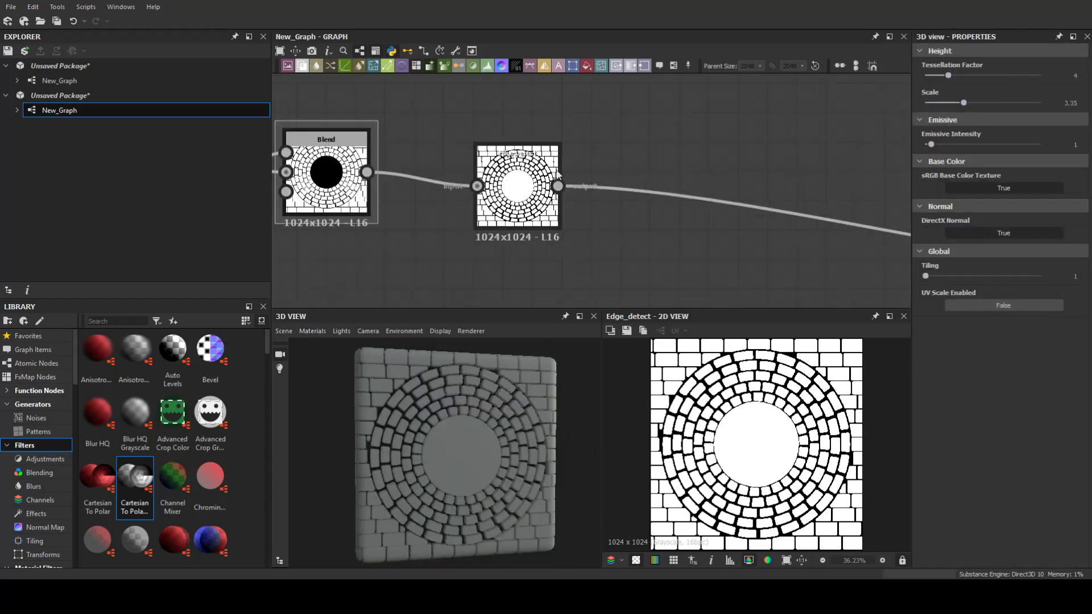
{"action": "left_click_drag", "start_coordinate": [559, 186], "coordinate": [620, 138]}
{"action": "left_click", "coordinate": [655, 152]}
{"action": "left_click", "coordinate": [517, 154]}
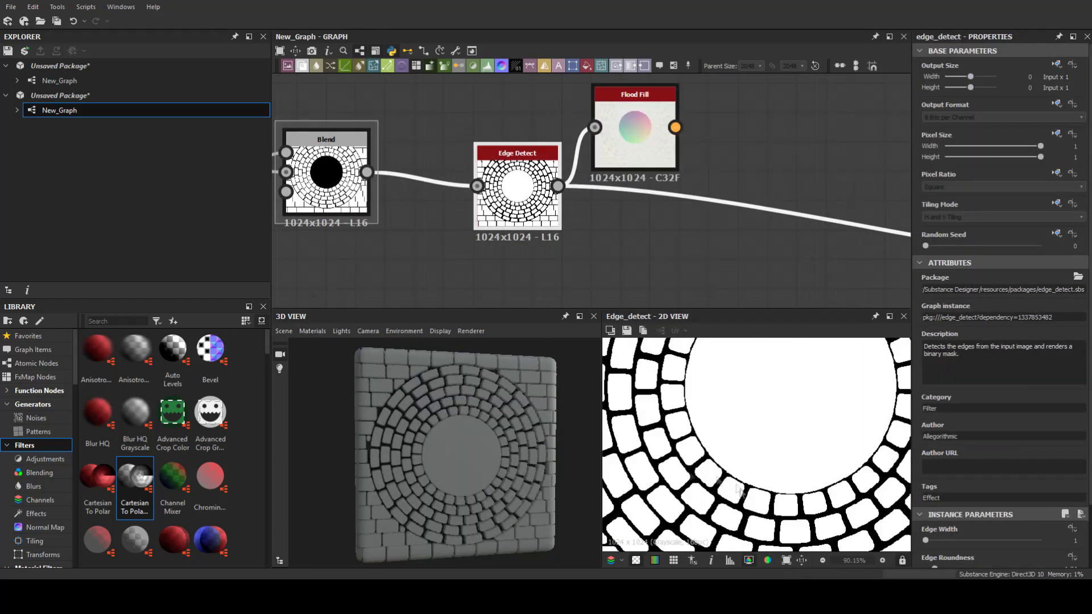
{"action": "left_click_drag", "start_coordinate": [927, 498], "coordinate": [933, 504]}
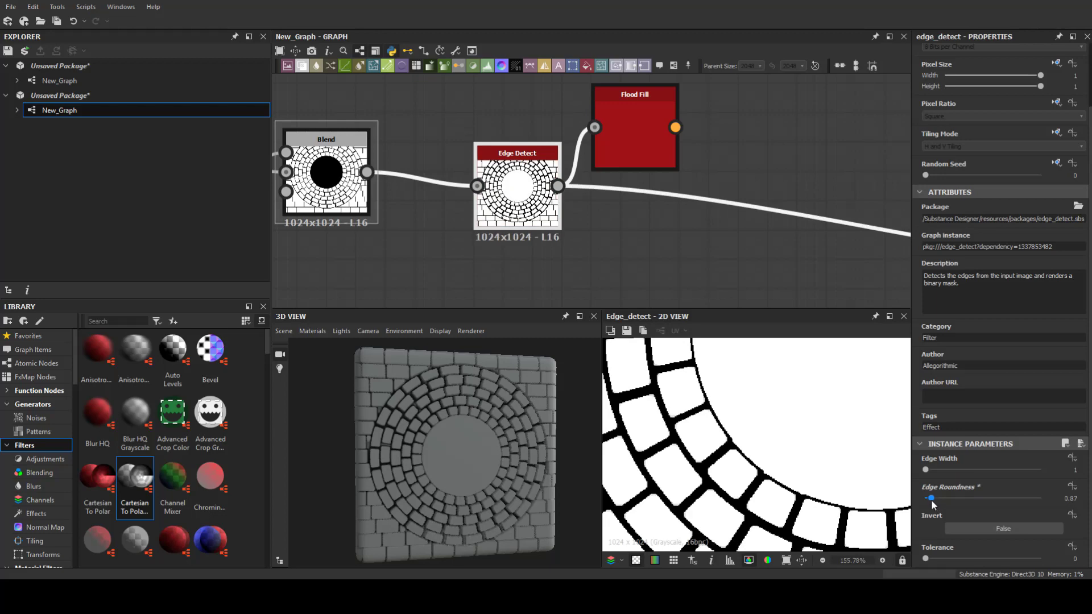
{"action": "double_click", "coordinate": [635, 134]}
Add Flood Fill to Gradient and Flood Fill to Grayscale with Luminance Random at 1
{"action": "scroll", "coordinate": [620, 165], "scroll_direction": "down", "scroll_amount": 1}
{"action": "key", "text": "space"}
{"action": "type", "text": "fil"}
{"action": "left_click", "coordinate": [679, 243]}
{"action": "left_click_drag", "start_coordinate": [635, 142], "coordinate": [734, 165]}
{"action": "left_click", "coordinate": [762, 176]}
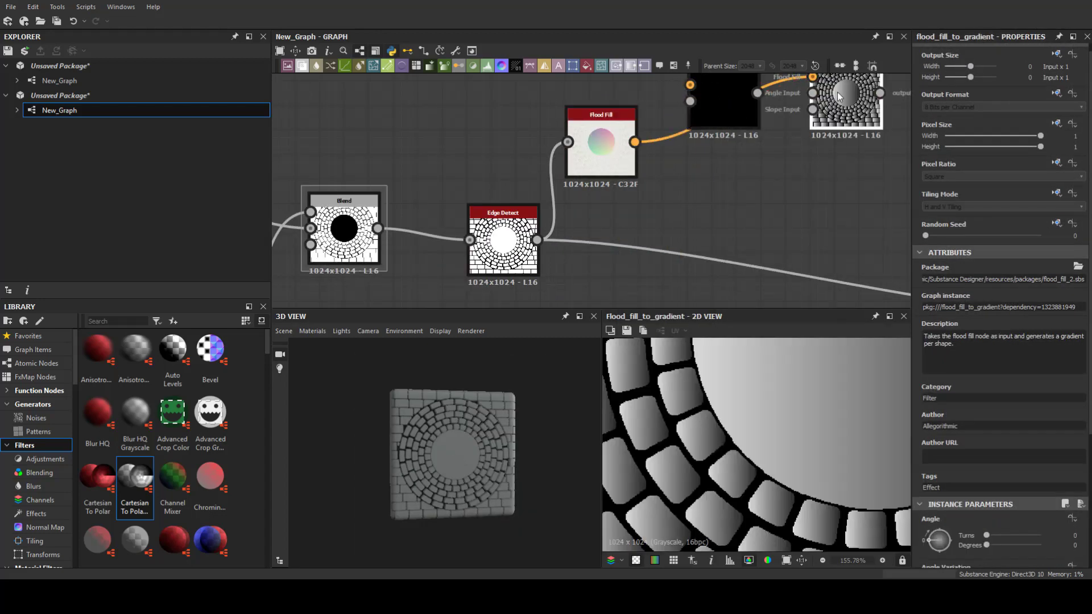
{"action": "scroll", "coordinate": [699, 104], "scroll_direction": "down", "scroll_amount": 2}
{"action": "double_click", "coordinate": [706, 116]}
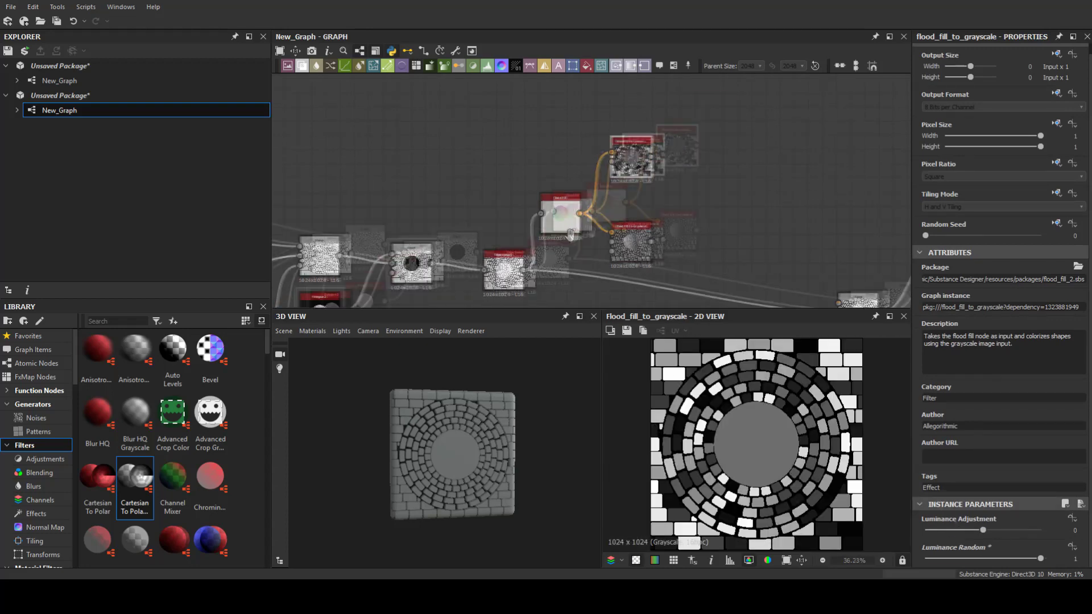
{"action": "middle_click_drag", "start_coordinate": [783, 140], "coordinate": [698, 185]}
Switch the 3D preview mesh to a flat Plane
{"action": "left_click", "coordinate": [283, 331]}
{"action": "left_click", "coordinate": [307, 429]}
{"action": "scroll", "coordinate": [537, 524], "scroll_direction": "up", "scroll_amount": 3}
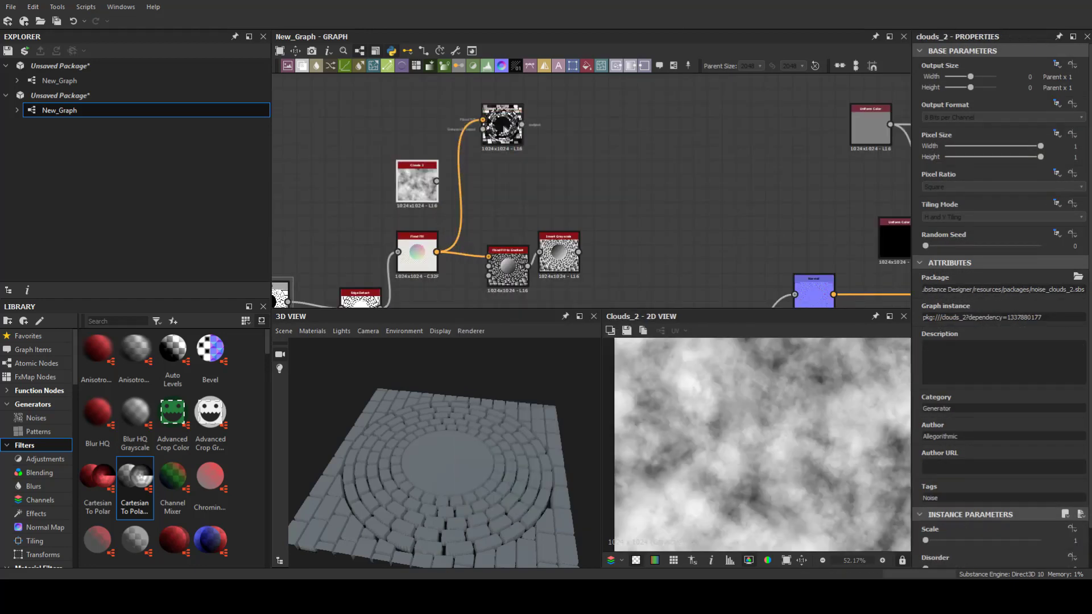
Warp Clouds 2 through the Directional Warp into a Multiply Blend on the height chain
{"action": "left_click_drag", "start_coordinate": [436, 180], "coordinate": [555, 128]}
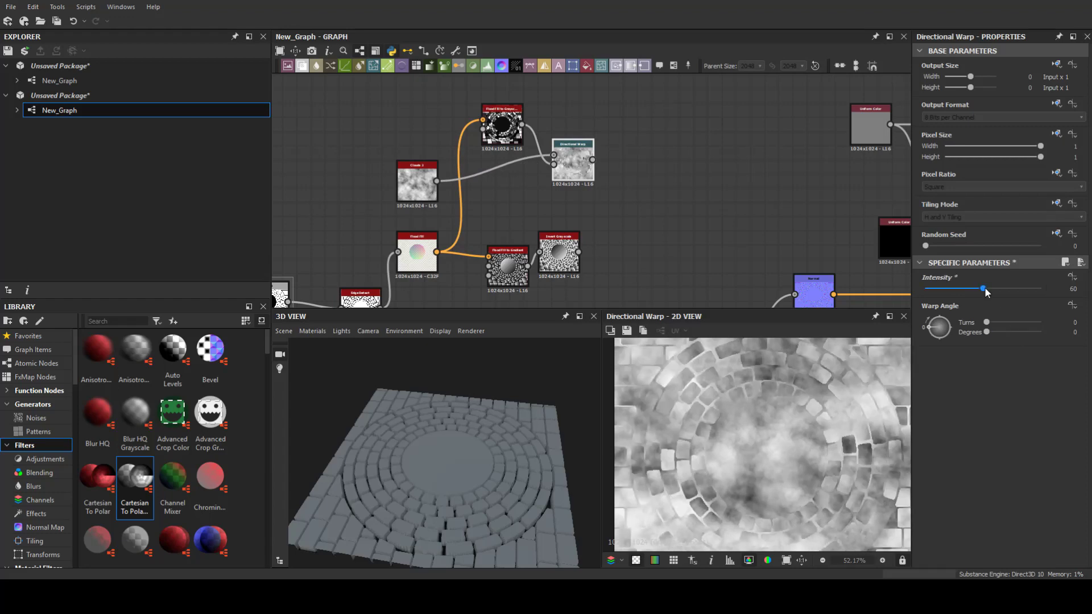
{"action": "left_click", "coordinate": [575, 154]}
{"action": "scroll", "coordinate": [585, 262], "scroll_direction": "down", "scroll_amount": 5}
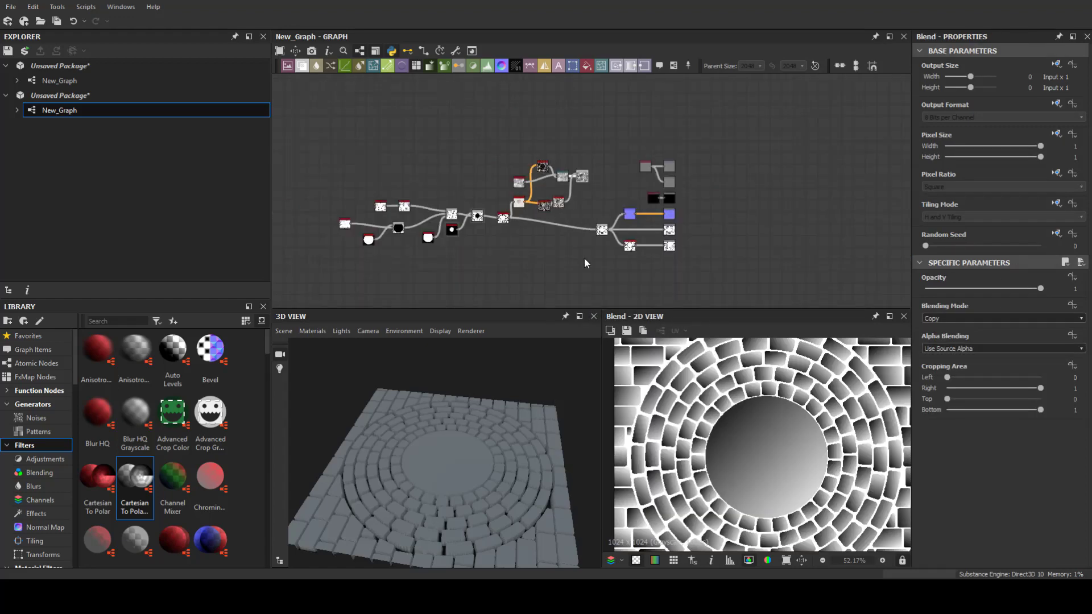
{"action": "left_click", "coordinate": [959, 319]}
{"action": "left_click", "coordinate": [950, 329]}
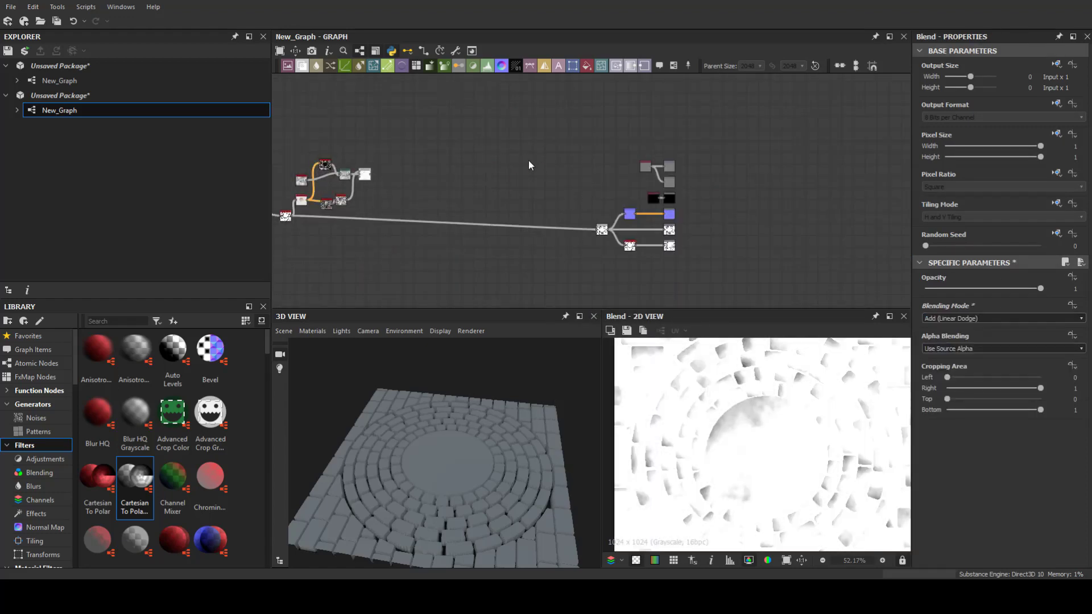
{"action": "scroll", "coordinate": [466, 211], "scroll_direction": "up", "scroll_amount": 3}
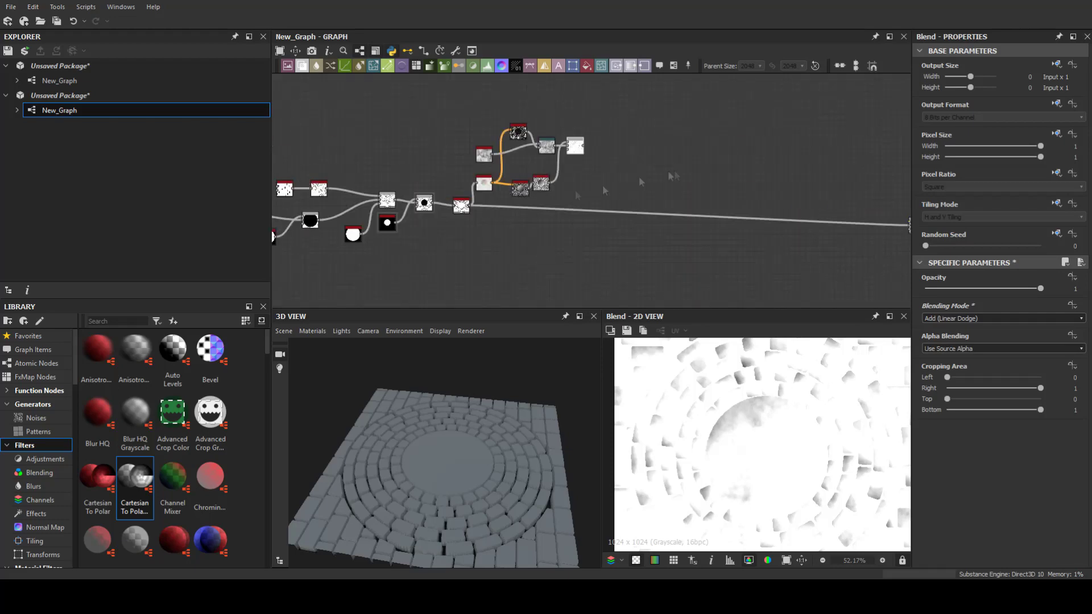
{"action": "left_click_drag", "start_coordinate": [605, 127], "coordinate": [746, 223]}
{"action": "left_click", "coordinate": [1002, 319]}
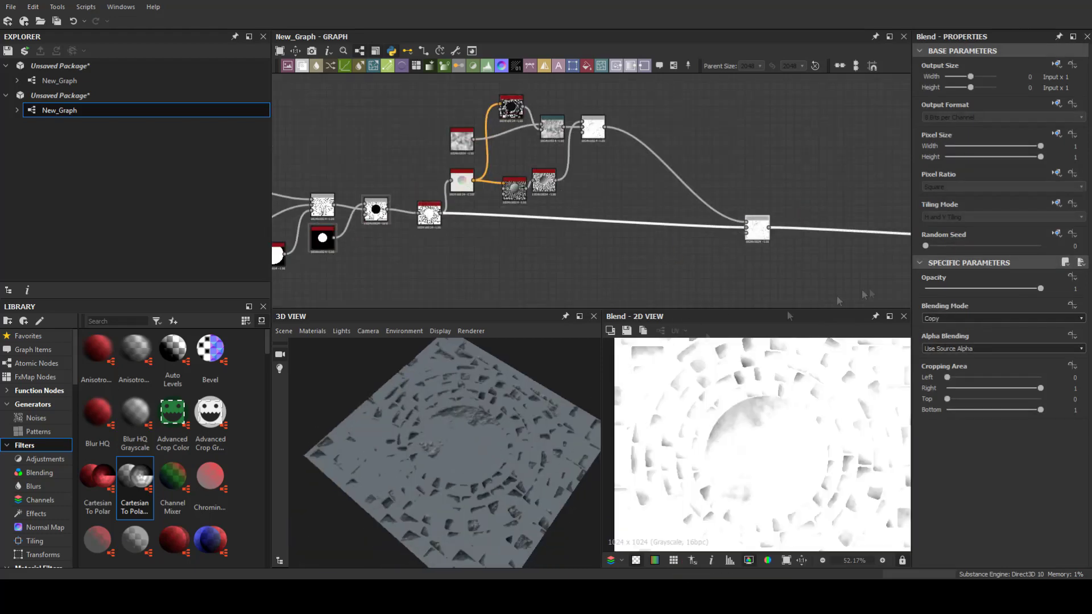
{"action": "left_click", "coordinate": [967, 330]}
{"action": "scroll", "coordinate": [443, 455], "scroll_direction": "up", "scroll_amount": 5}
Add a second Blend node after the Multiply Blend for the BnW Spots 2 layer
{"action": "left_click_drag", "start_coordinate": [444, 455], "coordinate": [398, 432]}
{"action": "scroll", "coordinate": [560, 195], "scroll_direction": "down", "scroll_amount": 2}
{"action": "mouse_move", "coordinate": [571, 193]}
{"action": "left_mouse_down"}
{"action": "mouse_move", "coordinate": [548, 218]}
{"action": "mouse_move", "coordinate": [621, 210]}
{"action": "left_mouse_up"}
{"action": "left_click", "coordinate": [575, 239]}
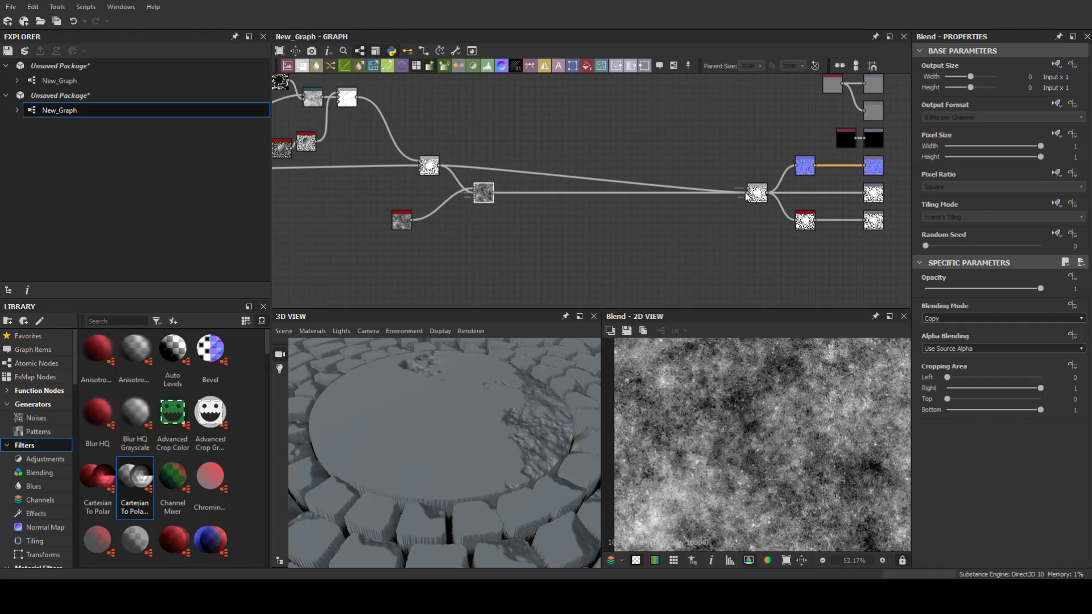
{"action": "left_click", "coordinate": [1002, 319]}
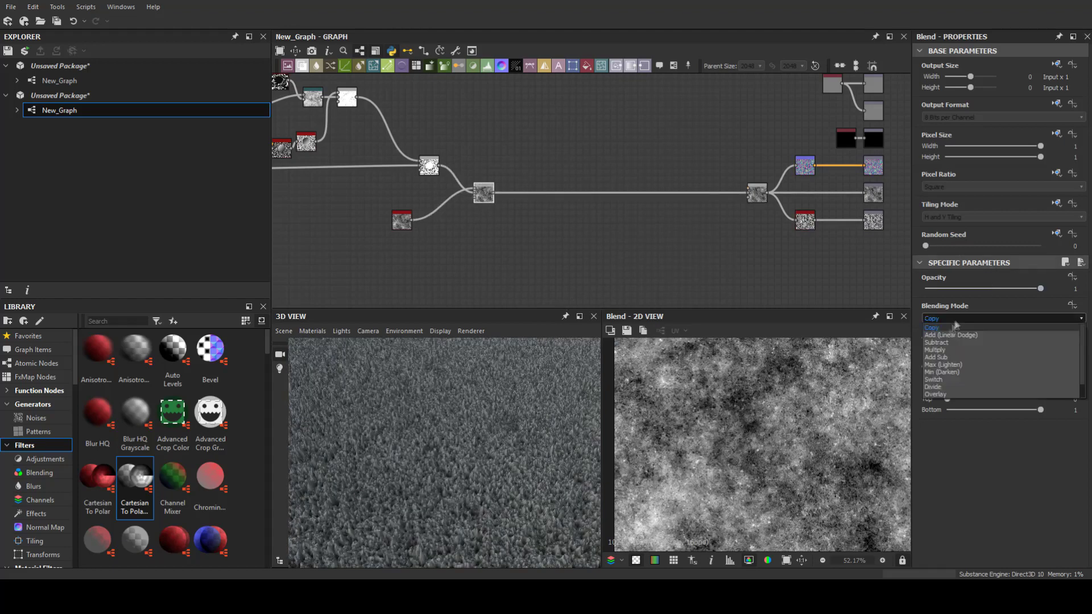
Set the spots Blend to Multiply with opacity 0.015
{"action": "left_click", "coordinate": [967, 349]}
{"action": "double_click", "coordinate": [1070, 288]}
{"action": "type", "text": "0.015"}
{"action": "key", "text": "Return"}
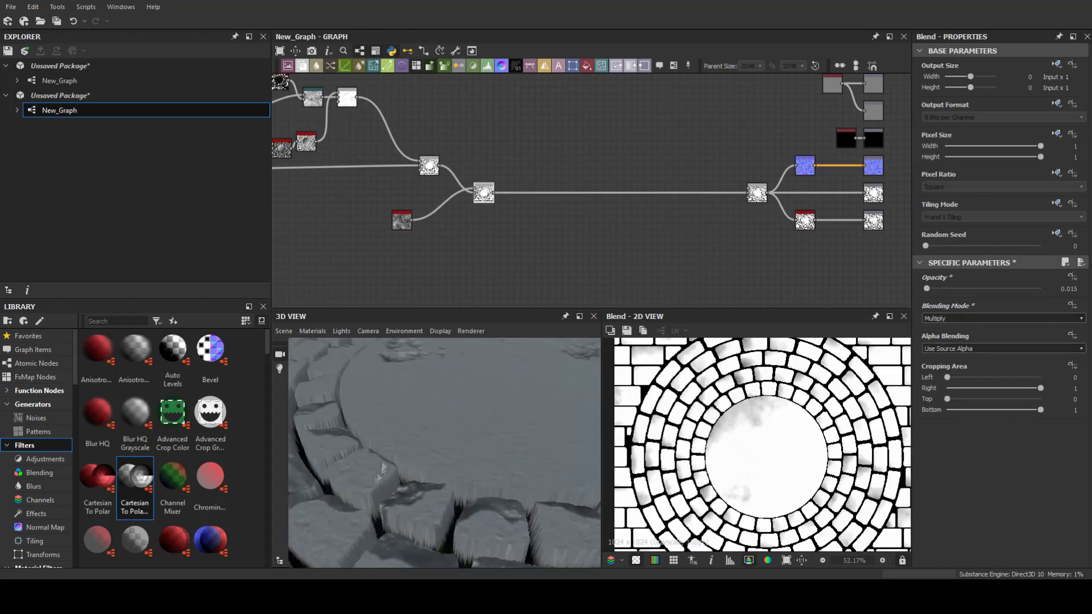
{"action": "scroll", "coordinate": [427, 213], "scroll_direction": "up", "scroll_amount": 4}
Insert a middle Blend and feed Fractal Sum Base into it as foreground
{"action": "key", "text": "space"}
{"action": "type", "text": "bl"}
{"action": "key", "text": "Return"}
{"action": "key", "text": "space"}
{"action": "type", "text": "f"}
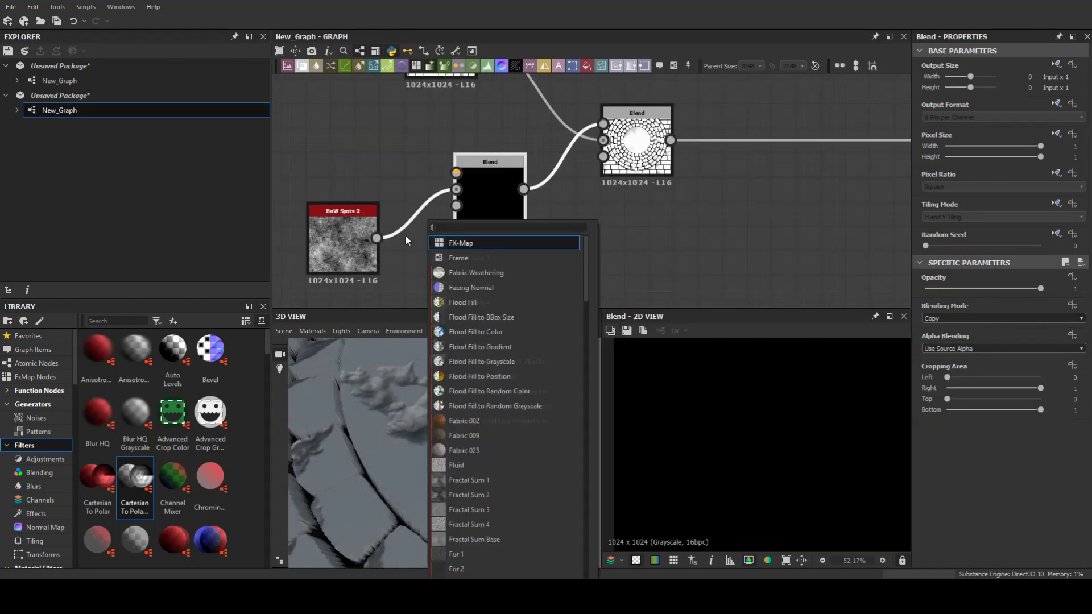
{"action": "left_click", "coordinate": [475, 302]}
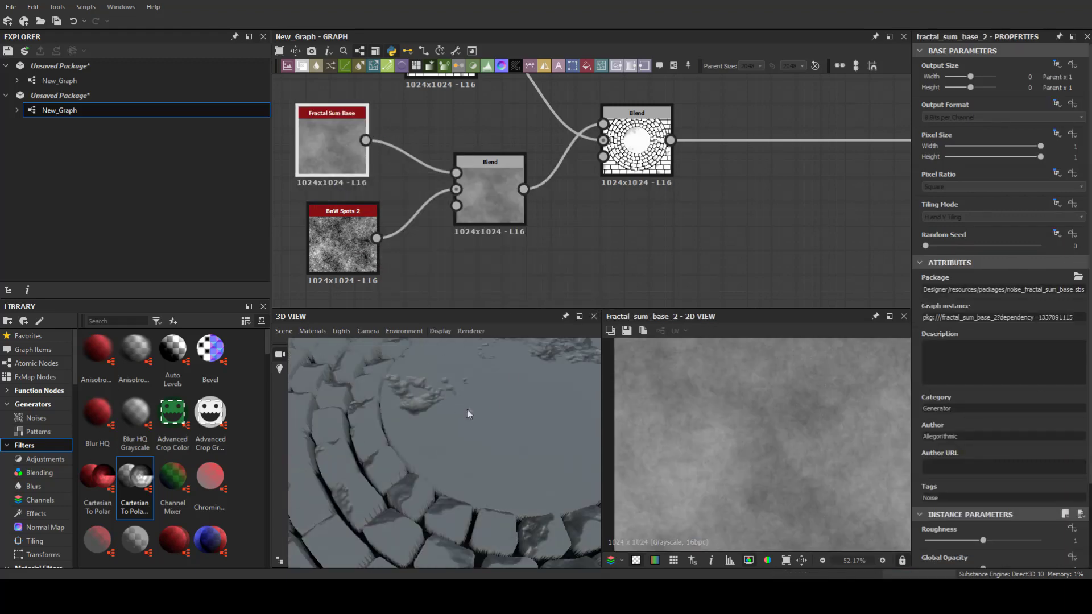
{"action": "left_click", "coordinate": [490, 194]}
{"action": "mouse_move", "coordinate": [983, 289]}
{"action": "left_mouse_down"}
{"action": "mouse_move", "coordinate": [939, 291]}
{"action": "mouse_move", "coordinate": [954, 291]}
{"action": "left_mouse_up"}
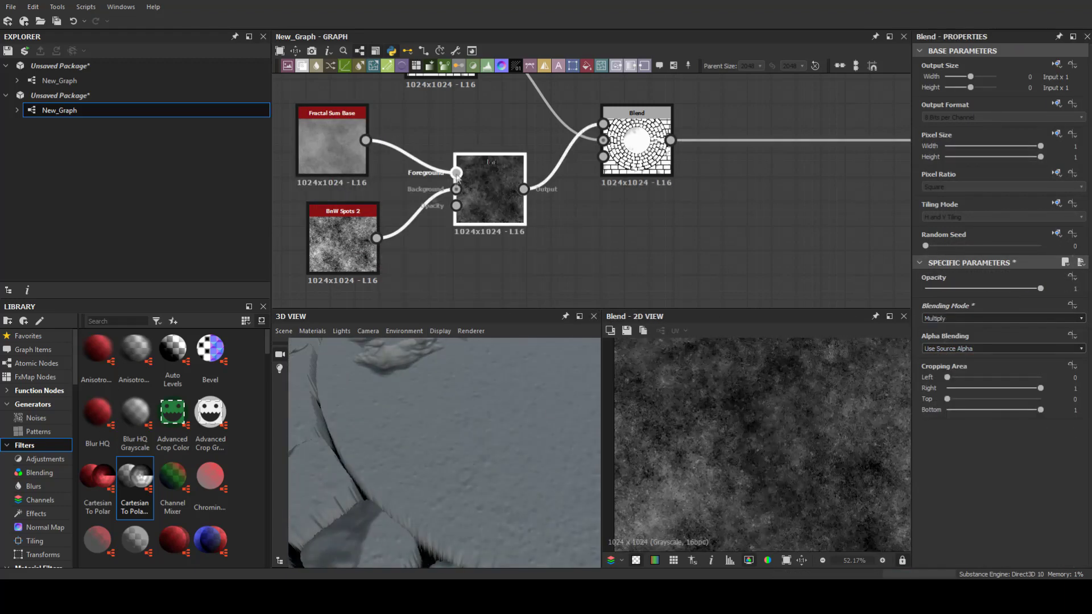
Lower the right Blend's opacity to about 0.06 over the cobblestone height
{"action": "left_click", "coordinate": [643, 134]}
{"action": "type", "text": "0.02"}
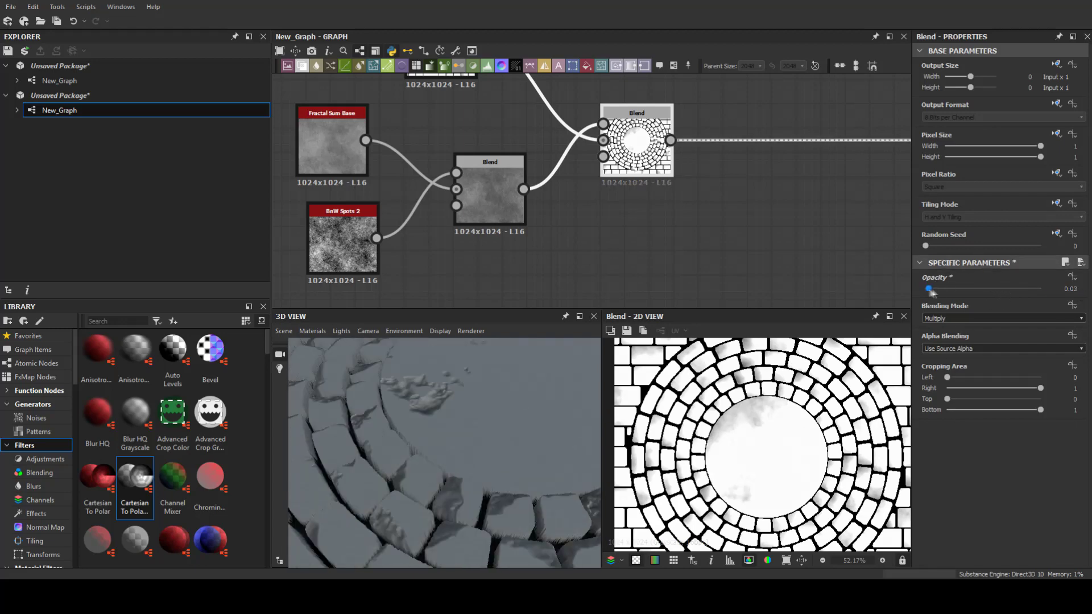
{"action": "left_click_drag", "start_coordinate": [929, 288], "coordinate": [939, 290]}
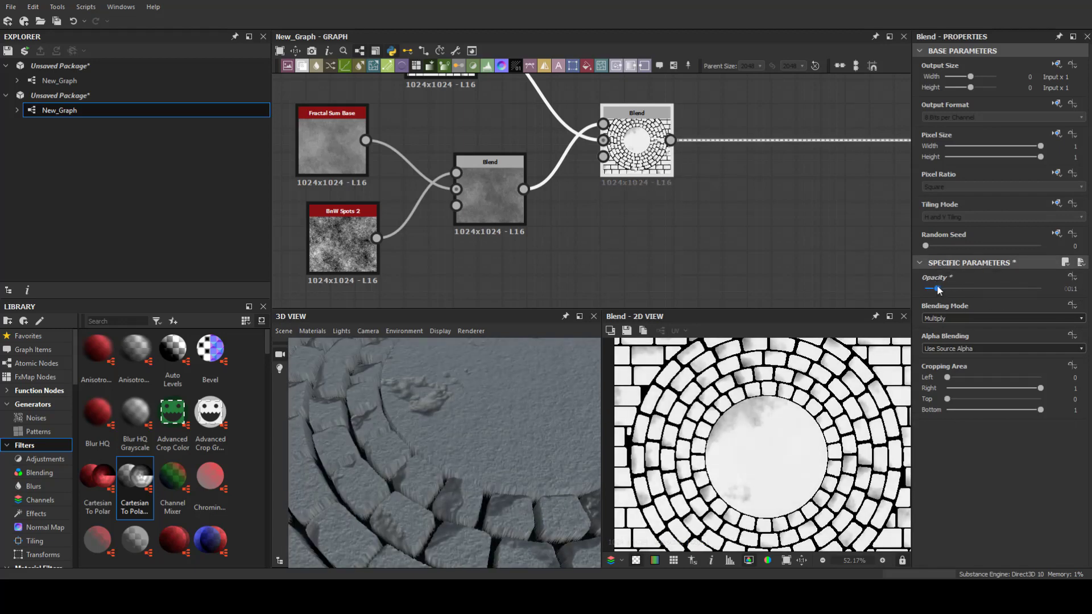
{"action": "scroll", "coordinate": [501, 455], "scroll_direction": "down", "scroll_amount": 5}
{"action": "scroll", "coordinate": [510, 420], "scroll_direction": "down", "scroll_amount": 3}
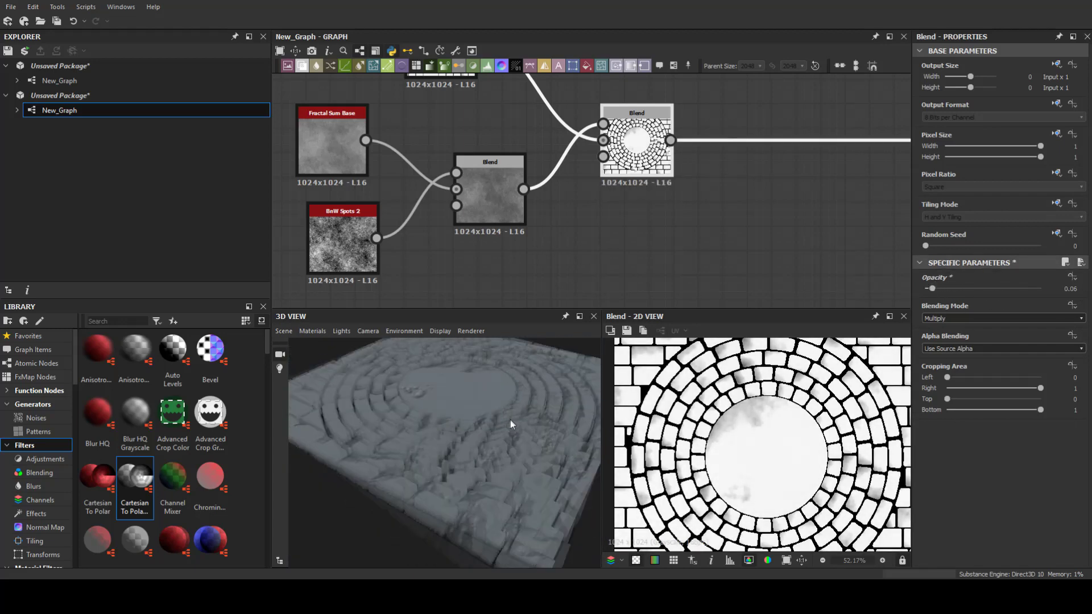
{"action": "scroll", "coordinate": [530, 188], "scroll_direction": "down", "scroll_amount": 3}
{"action": "scroll", "coordinate": [535, 184], "scroll_direction": "down", "scroll_amount": 2}
{"action": "scroll", "coordinate": [534, 184], "scroll_direction": "up", "scroll_amount": 3}
{"action": "key", "text": "space"}
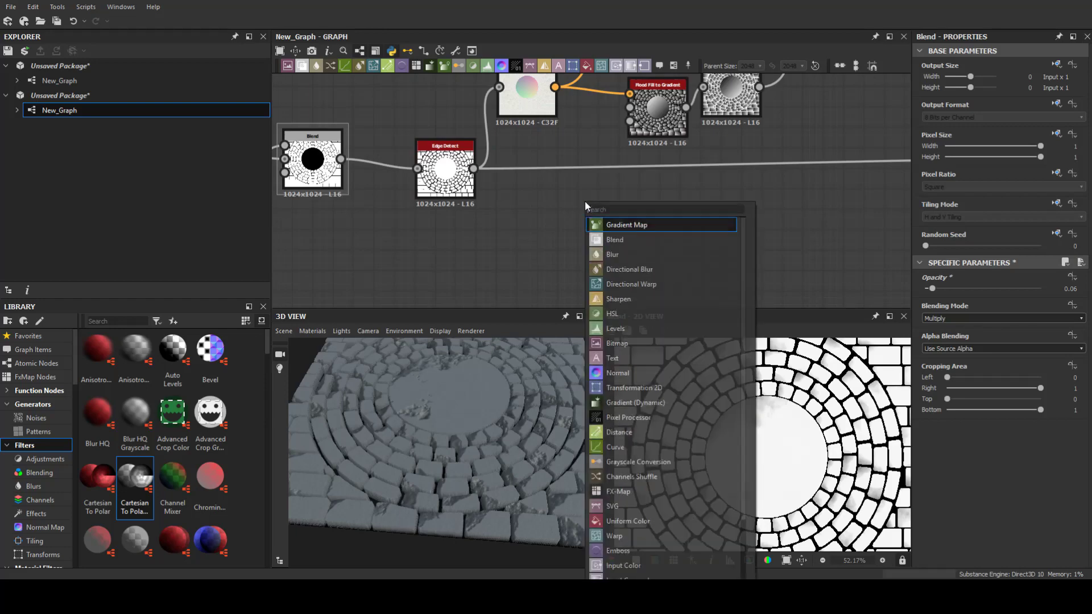
Add a Blur HQ Grayscale after Edge Detect with quality 1 and intensity 0
{"action": "key", "text": "Escape"}
{"action": "key", "text": "space"}
{"action": "type", "text": "bl"}
{"action": "left_click", "coordinate": [678, 257]}
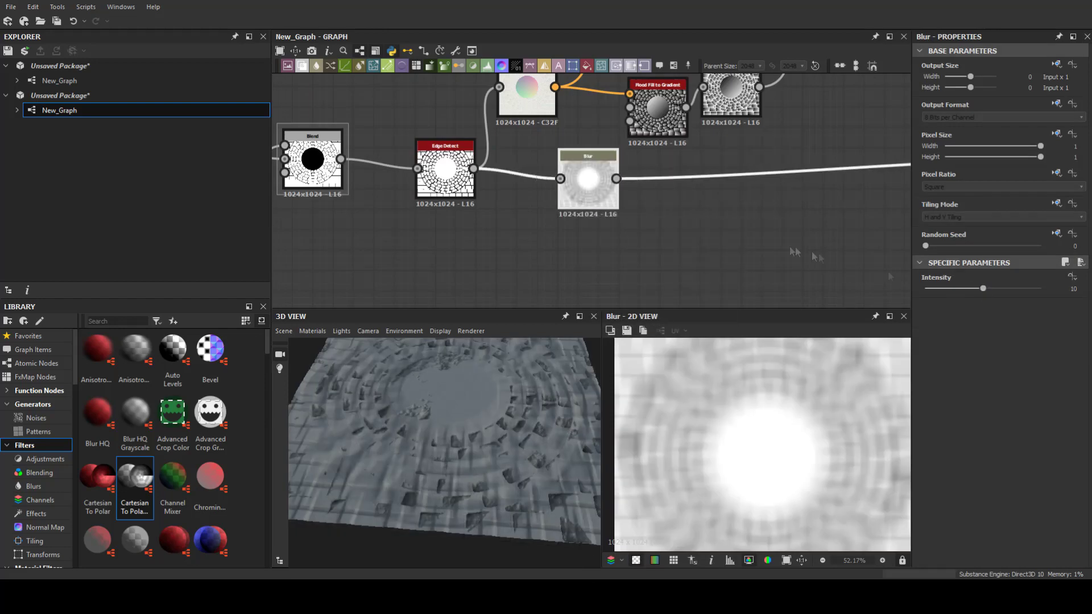
{"action": "key", "text": "space"}
{"action": "left_click", "coordinate": [603, 250]}
{"action": "left_click", "coordinate": [670, 179]}
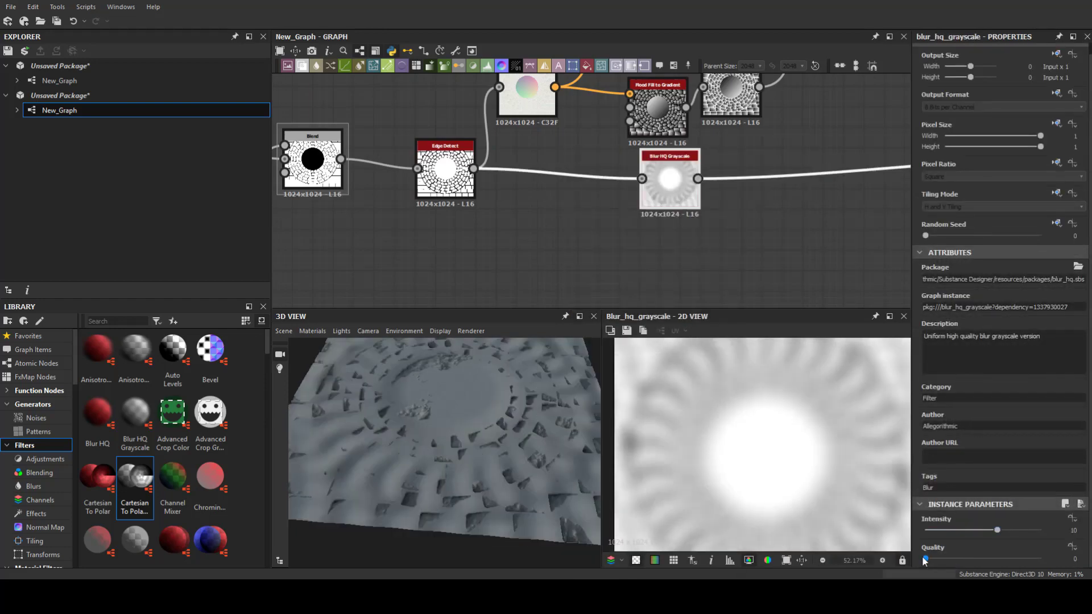
{"action": "left_click_drag", "start_coordinate": [935, 557], "coordinate": [1041, 559]}
{"action": "left_click_drag", "start_coordinate": [998, 530], "coordinate": [929, 533]}
Blend the blur with Flood Fill to Gradient in Multiply at 0.27 opacity
{"action": "scroll", "coordinate": [479, 224], "scroll_direction": "down", "scroll_amount": 3}
{"action": "key", "text": "space"}
{"action": "left_click", "coordinate": [495, 226]}
{"action": "mouse_move", "coordinate": [474, 199]}
{"action": "middle_mouse_down"}
{"action": "mouse_move", "coordinate": [502, 224]}
{"action": "mouse_move", "coordinate": [579, 249]}
{"action": "middle_mouse_up"}
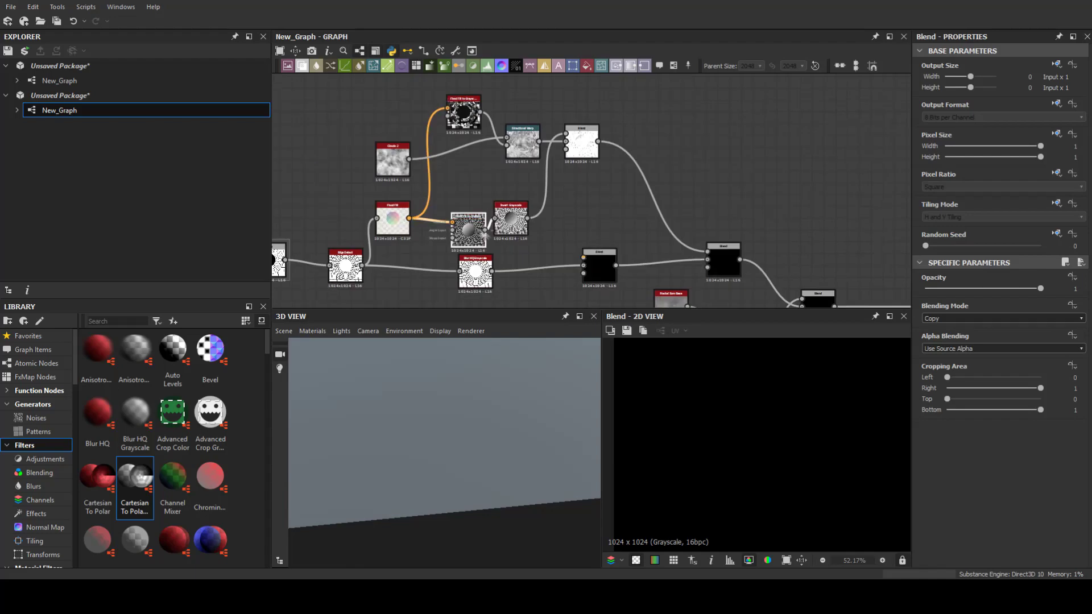
{"action": "left_click_drag", "start_coordinate": [465, 230], "coordinate": [464, 114]}
{"action": "left_click_drag", "start_coordinate": [581, 198], "coordinate": [490, 231]}
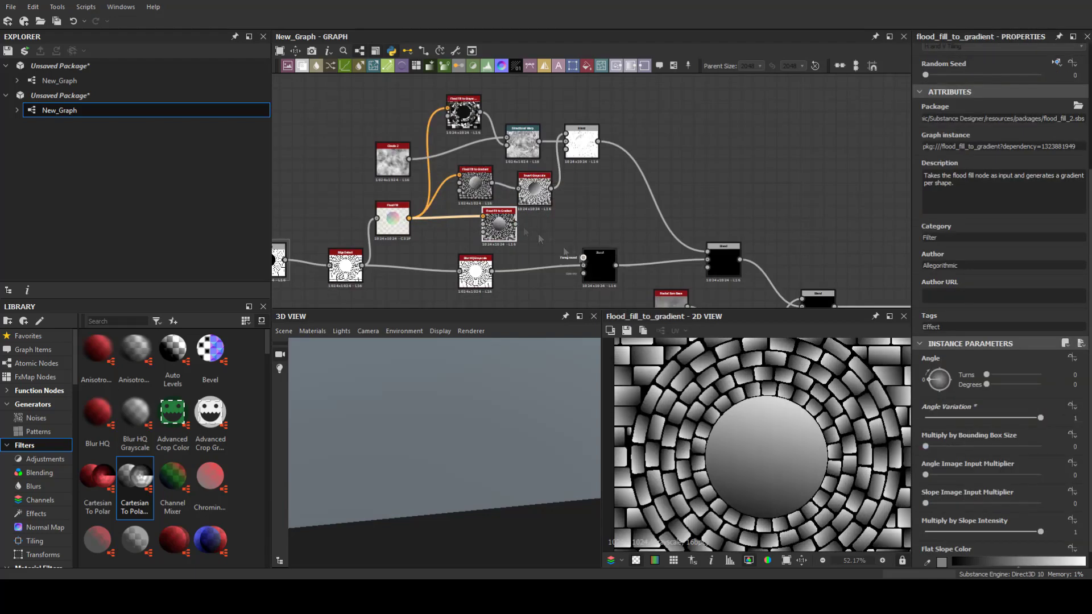
{"action": "left_click", "coordinate": [599, 262]}
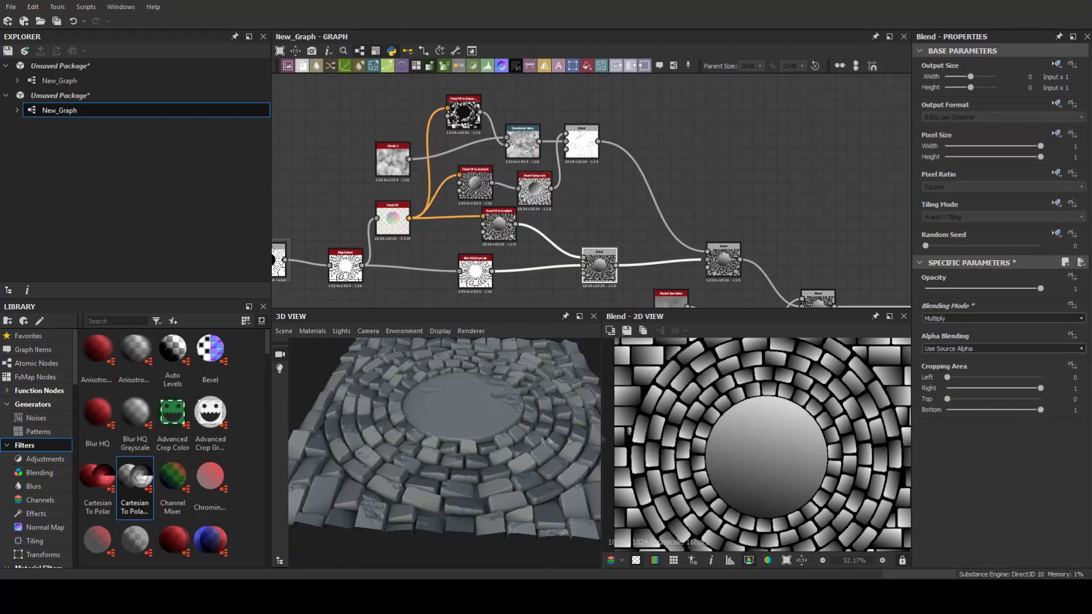
{"action": "scroll", "coordinate": [502, 462], "scroll_direction": "up", "scroll_amount": 5}
{"action": "left_click", "coordinate": [956, 289]}
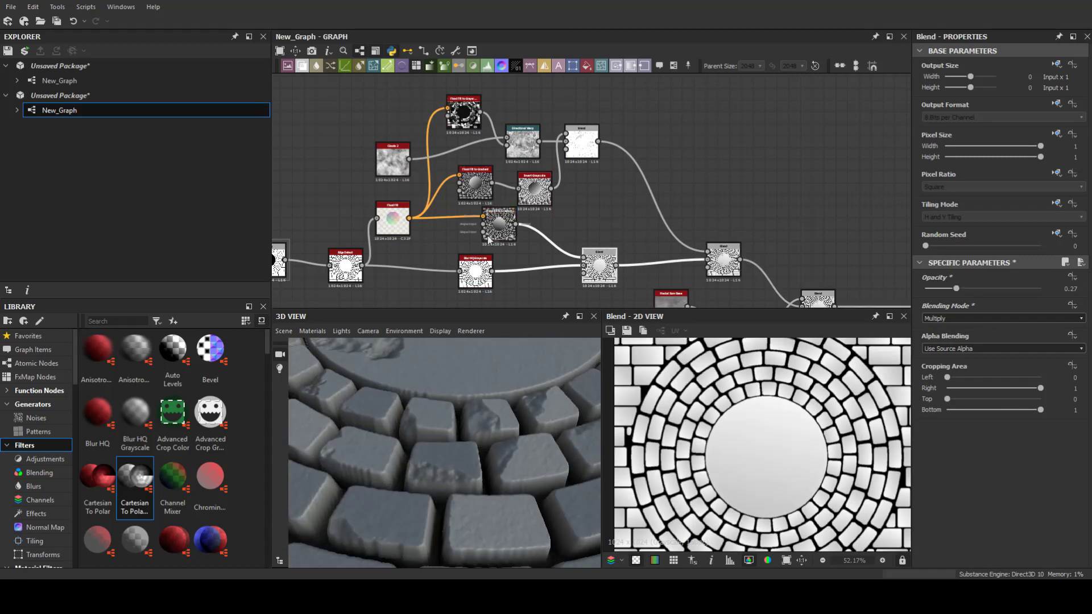
Add a Min (Darken) Blend beside Flood Fill to Gradient at 0.64 opacity
{"action": "key", "text": "f"}
{"action": "scroll", "coordinate": [568, 155], "scroll_direction": "up", "scroll_amount": 2}
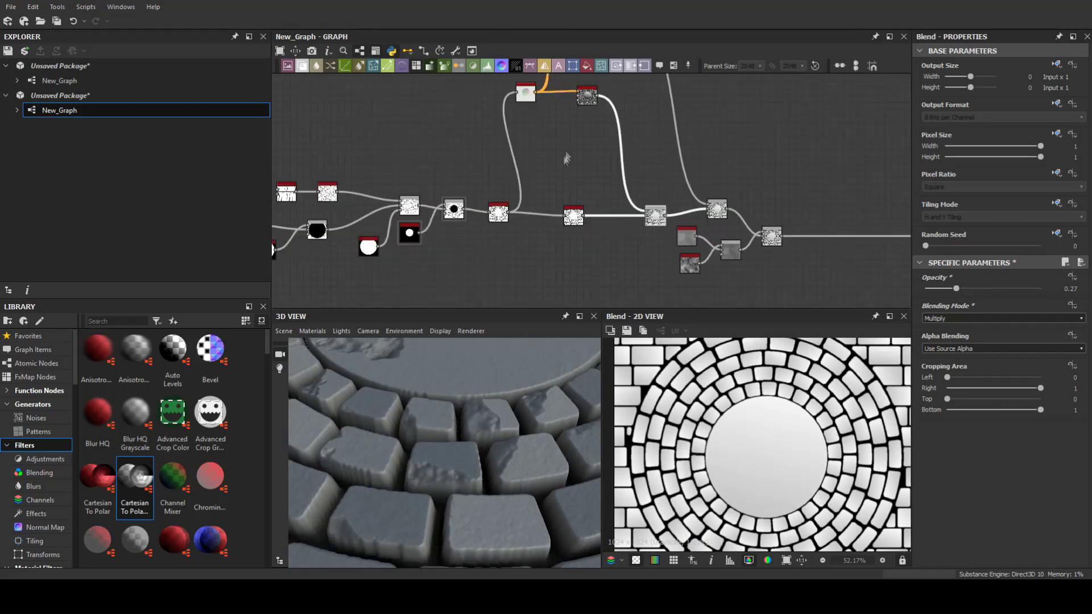
{"action": "middle_click_drag", "start_coordinate": [585, 101], "coordinate": [585, 134]}
{"action": "mouse_move", "coordinate": [586, 134]}
{"action": "left_mouse_down"}
{"action": "mouse_move", "coordinate": [589, 197]}
{"action": "mouse_move", "coordinate": [644, 162]}
{"action": "left_mouse_up"}
{"action": "left_click", "coordinate": [683, 176]}
{"action": "left_click", "coordinate": [983, 373]}
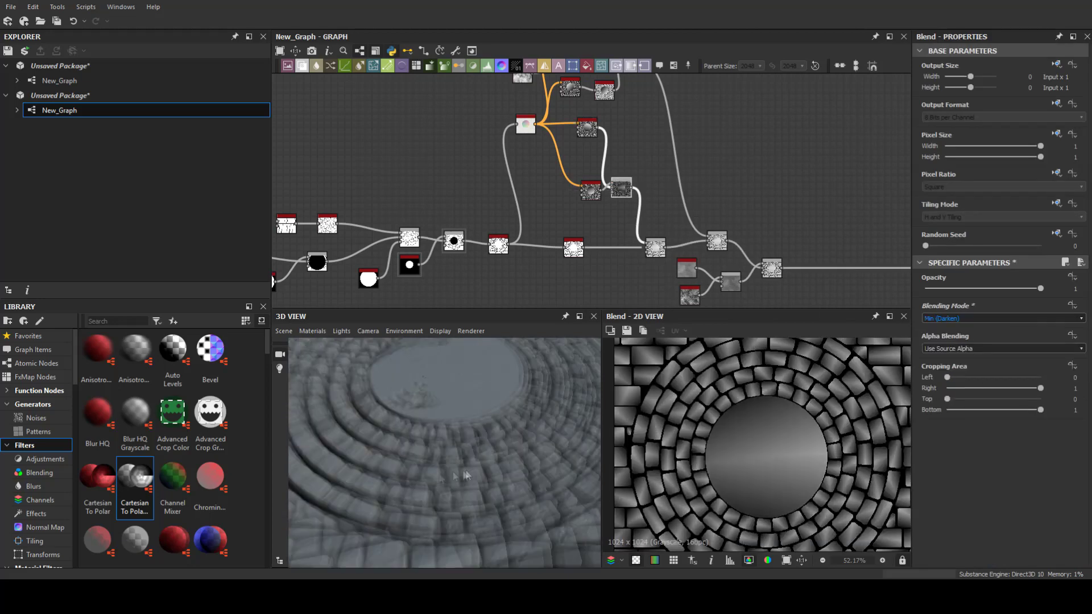
{"action": "left_click_drag", "start_coordinate": [1040, 288], "coordinate": [999, 288]}
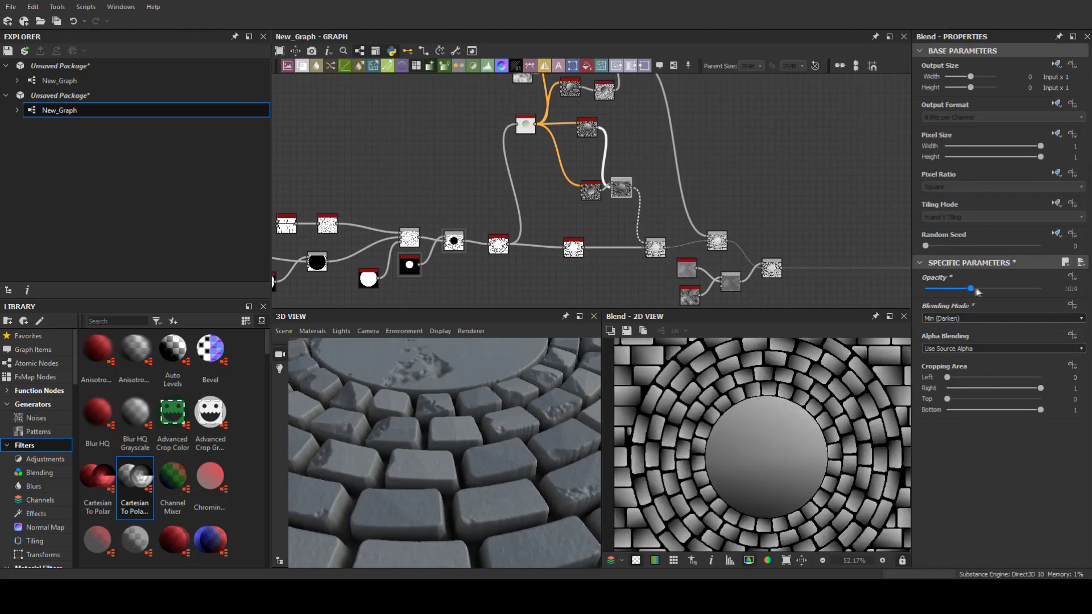
Shrink the central Polygon 2 disc to Scale 0.20
{"action": "scroll", "coordinate": [444, 444], "scroll_direction": "down", "scroll_amount": 3}
{"action": "scroll", "coordinate": [473, 429], "scroll_direction": "up", "scroll_amount": 5}
{"action": "scroll", "coordinate": [472, 428], "scroll_direction": "down", "scroll_amount": 5}
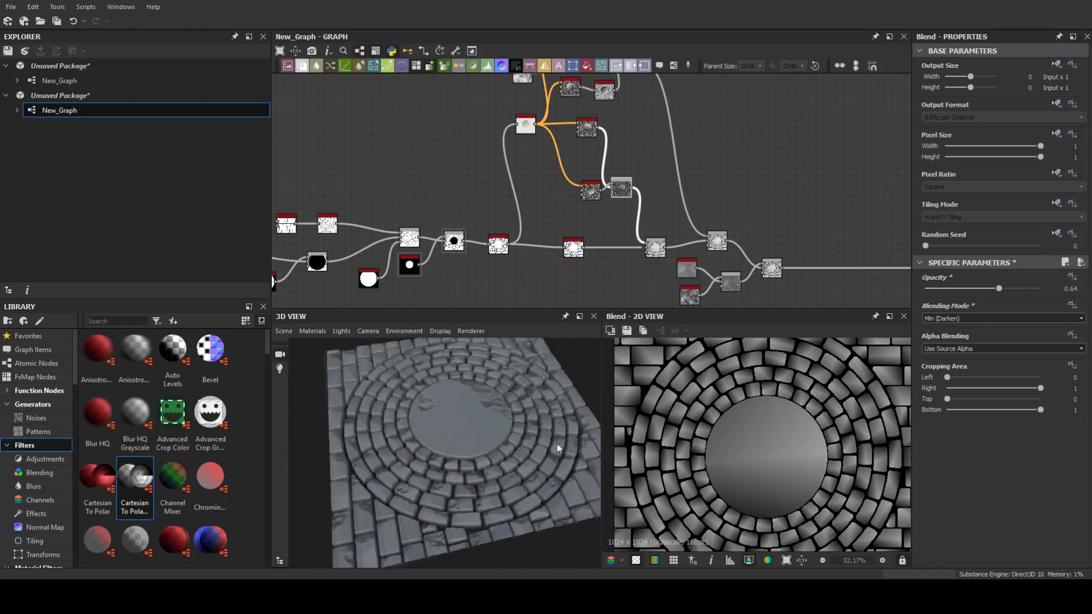
{"action": "left_click_drag", "start_coordinate": [473, 429], "coordinate": [449, 445]}
{"action": "scroll", "coordinate": [449, 445], "scroll_direction": "up", "scroll_amount": 3}
{"action": "middle_click_drag", "start_coordinate": [538, 72], "coordinate": [766, 63]}
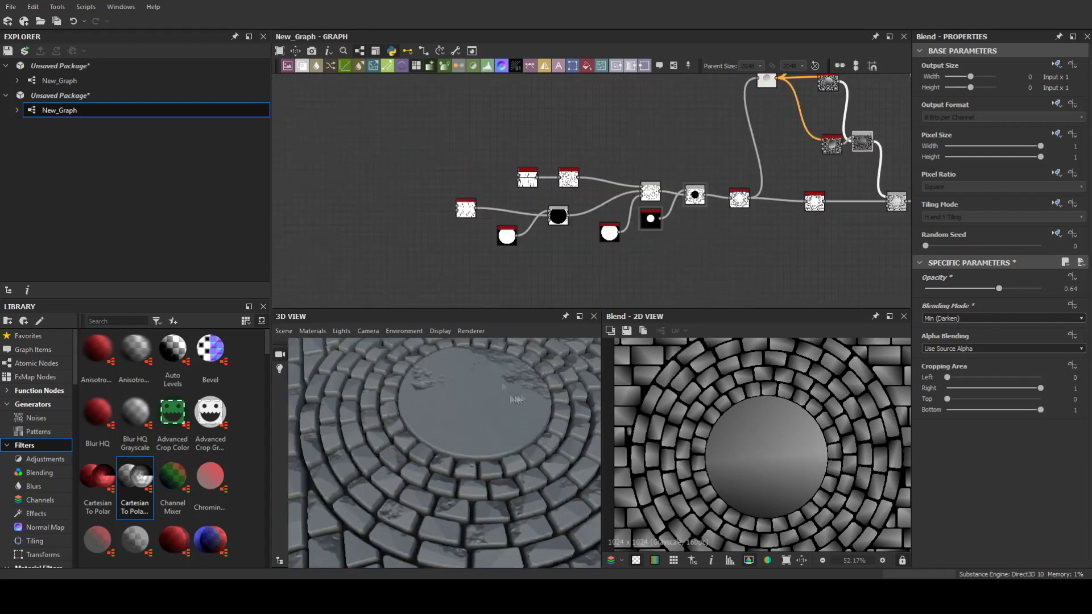
{"action": "left_click", "coordinate": [650, 218]}
{"action": "scroll", "coordinate": [1002, 285], "scroll_direction": "down", "scroll_amount": 2}
{"action": "left_click_drag", "start_coordinate": [979, 463], "coordinate": [961, 463]}
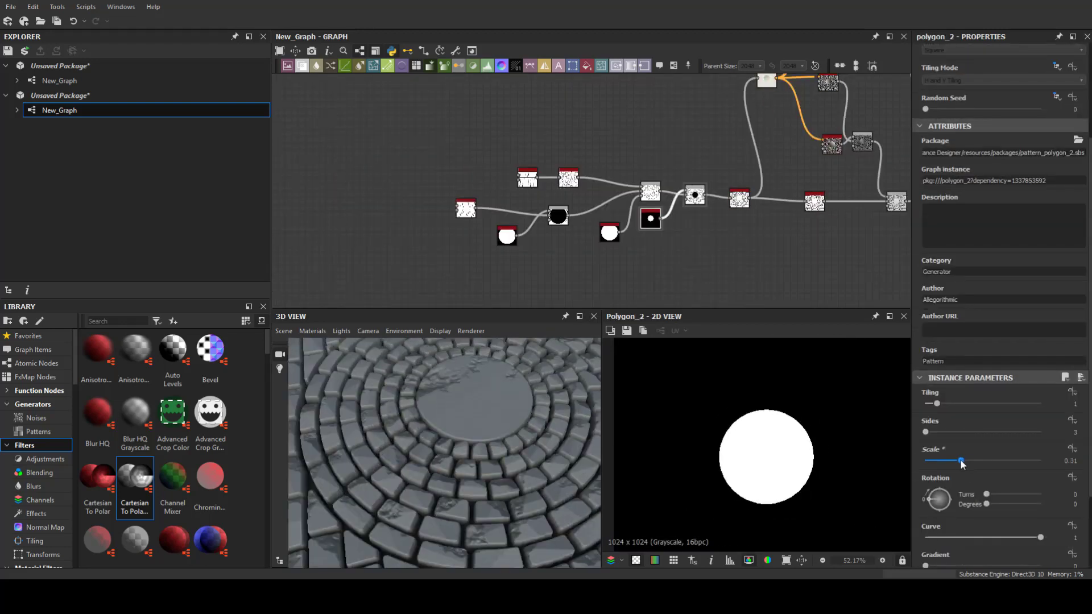
Preview the material on a rounded cylinder mesh and orbit around it
{"action": "scroll", "coordinate": [390, 459], "scroll_direction": "up", "scroll_amount": 2}
{"action": "scroll", "coordinate": [390, 460], "scroll_direction": "down", "scroll_amount": 3}
{"action": "scroll", "coordinate": [427, 425], "scroll_direction": "down", "scroll_amount": 3}
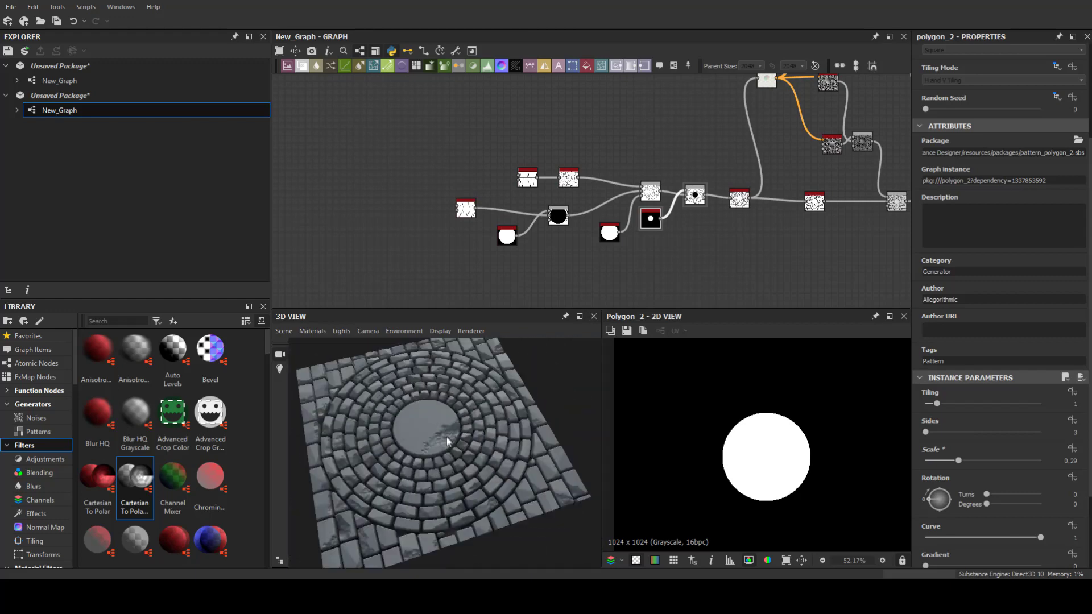
{"action": "left_click", "coordinate": [284, 332]}
{"action": "left_click", "coordinate": [324, 204]}
{"action": "scroll", "coordinate": [483, 436], "scroll_direction": "up", "scroll_amount": 3}
{"action": "scroll", "coordinate": [479, 449], "scroll_direction": "down", "scroll_amount": 3}
{"action": "left_click_drag", "start_coordinate": [479, 449], "coordinate": [491, 460]}
{"action": "scroll", "coordinate": [492, 466], "scroll_direction": "up", "scroll_amount": 3}
Check the material on a rounded cube and sphere, then return to the flat plane
{"action": "left_click", "coordinate": [284, 332]}
{"action": "left_click", "coordinate": [341, 191]}
{"action": "left_click", "coordinate": [284, 331]}
{"action": "left_click", "coordinate": [345, 164]}
{"action": "left_click", "coordinate": [284, 331]}
{"action": "left_click", "coordinate": [359, 154]}
{"action": "scroll", "coordinate": [633, 268], "scroll_direction": "down", "scroll_amount": 3}
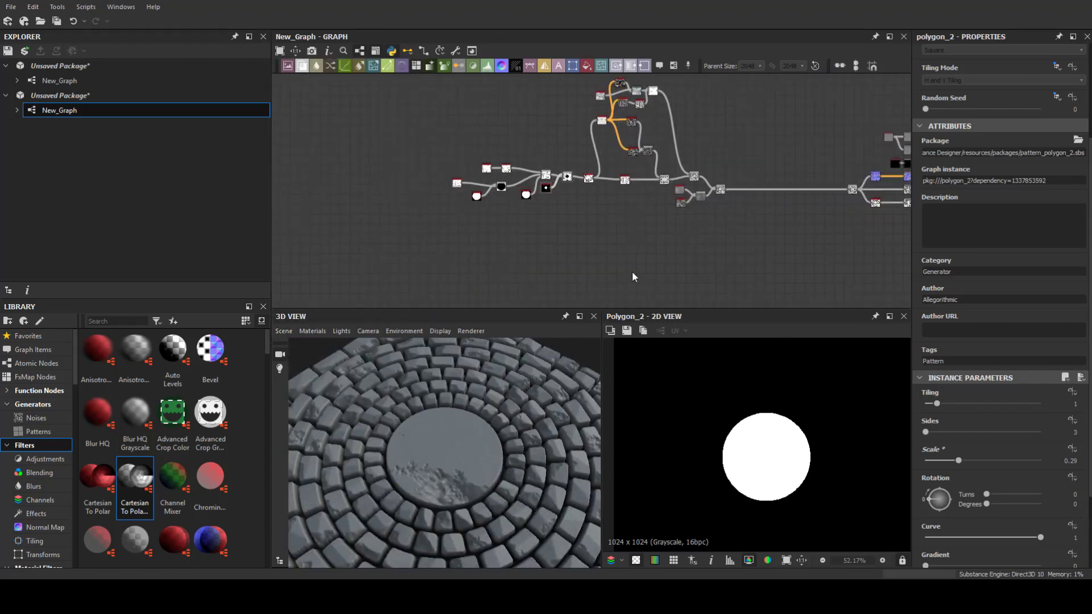
Add a Tile Sampler with Paraboloid blobs and random scale and position
{"action": "key", "text": "space"}
{"action": "type", "text": "tile"}
{"action": "left_click", "coordinate": [700, 364]}
{"action": "left_click_drag", "start_coordinate": [953, 433], "coordinate": [938, 432]}
{"action": "mouse_move", "coordinate": [953, 403]}
{"action": "left_mouse_down"}
{"action": "mouse_move", "coordinate": [941, 403]}
{"action": "mouse_move", "coordinate": [981, 468]}
{"action": "mouse_move", "coordinate": [981, 489]}
{"action": "left_mouse_up"}
{"action": "left_click", "coordinate": [1007, 508]}
{"action": "scroll", "coordinate": [1001, 398], "scroll_direction": "down", "scroll_amount": 5}
{"action": "scroll", "coordinate": [982, 455], "scroll_direction": "down", "scroll_amount": 3}
{"action": "scroll", "coordinate": [967, 478], "scroll_direction": "down", "scroll_amount": 4}
{"action": "scroll", "coordinate": [961, 474], "scroll_direction": "down", "scroll_amount": 3}
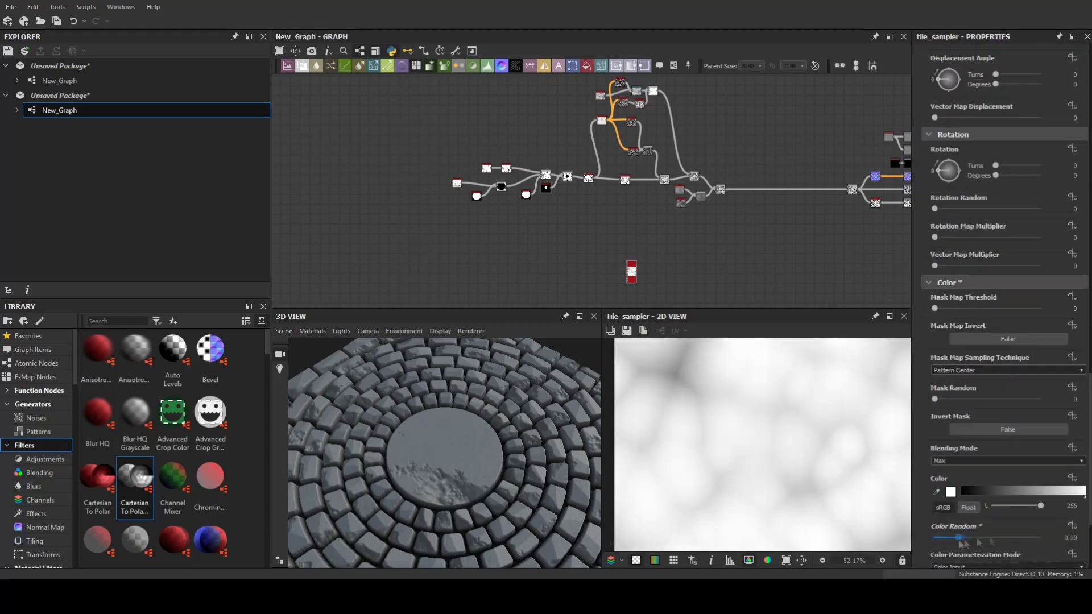
{"action": "scroll", "coordinate": [979, 330], "scroll_direction": "up", "scroll_amount": 10}
{"action": "left_click_drag", "start_coordinate": [981, 359], "coordinate": [977, 359]}
{"action": "scroll", "coordinate": [982, 397], "scroll_direction": "up", "scroll_amount": 1}
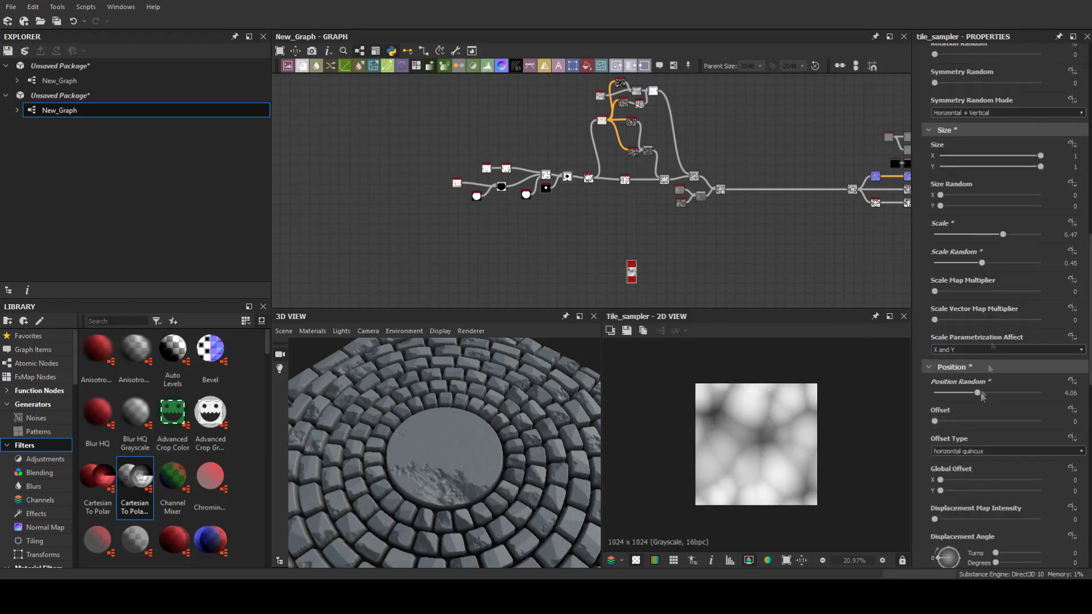
Invert the blobs with Invert Grayscale and feed them into a new Blend
{"action": "right_click", "coordinate": [641, 262]}
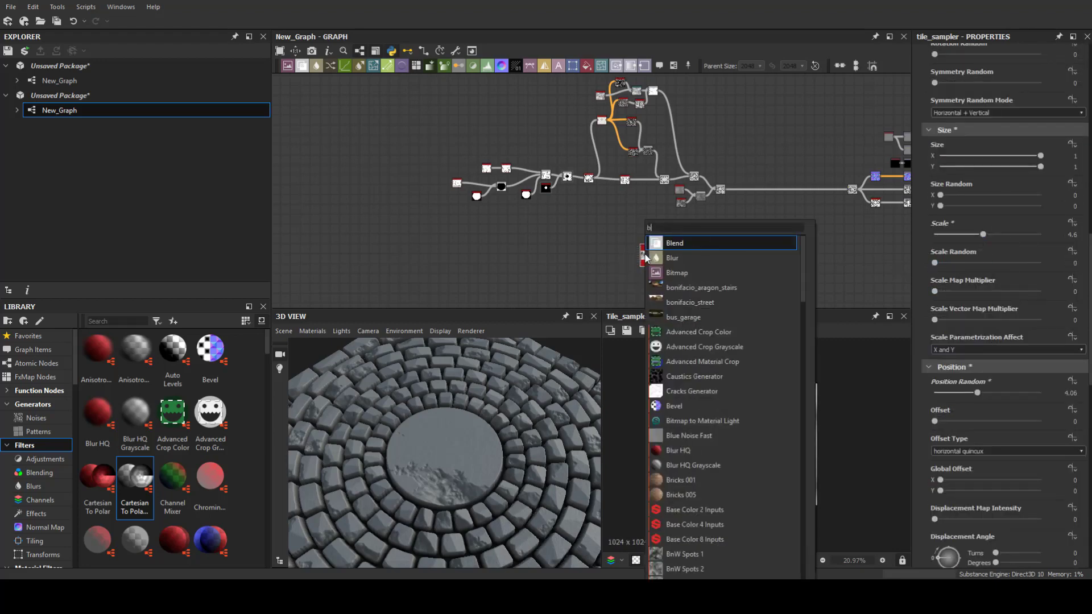
{"action": "left_click", "coordinate": [666, 239]}
{"action": "scroll", "coordinate": [645, 273], "scroll_direction": "up", "scroll_amount": 5}
{"action": "key", "text": "space"}
{"action": "type", "text": "inv"}
{"action": "left_click", "coordinate": [631, 176]}
{"action": "left_click_drag", "start_coordinate": [722, 113], "coordinate": [808, 173]}
{"action": "scroll", "coordinate": [669, 215], "scroll_direction": "up", "scroll_amount": 2}
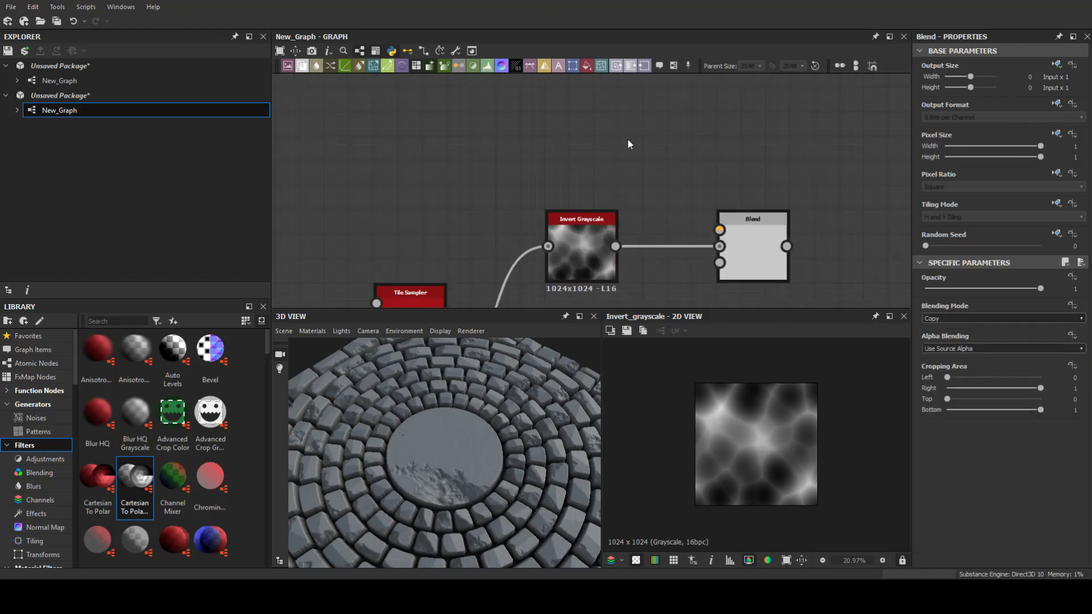
Reposition the Blend and add a Warp node after it
{"action": "key", "text": "space"}
{"action": "key", "text": "Escape"}
{"action": "middle_click_drag", "start_coordinate": [629, 144], "coordinate": [521, 124]}
{"action": "left_click_drag", "start_coordinate": [647, 200], "coordinate": [733, 150]}
{"action": "key", "text": "space"}
{"action": "type", "text": "wa"}
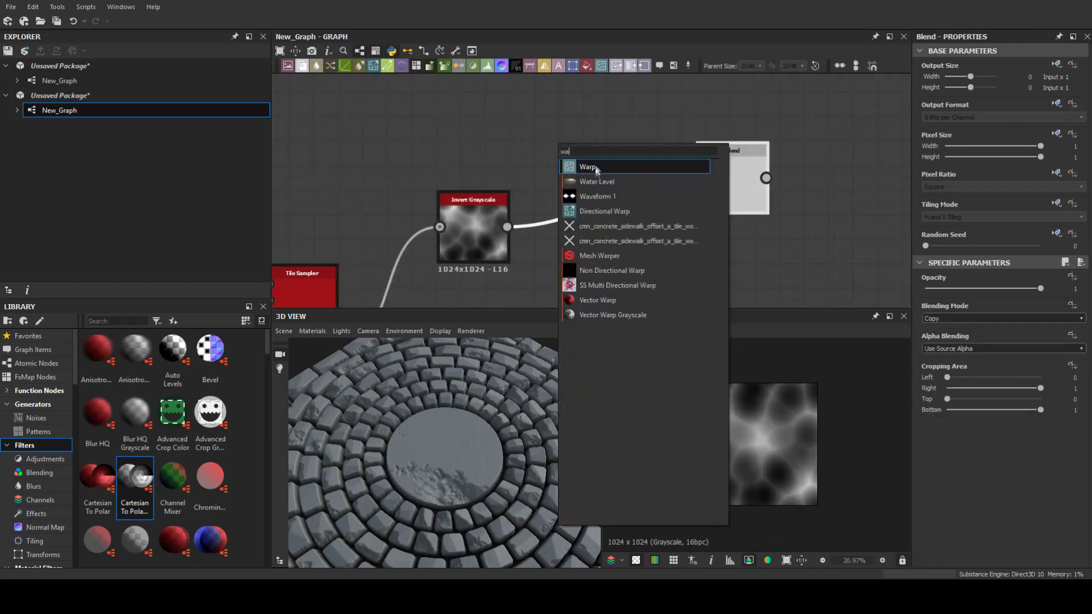
{"action": "left_click", "coordinate": [596, 170]}
Blend BnW Spots 2 into the inverted blobs using Multiply at 0.26 opacity
{"action": "key", "text": "space"}
{"action": "type", "text": "bn"}
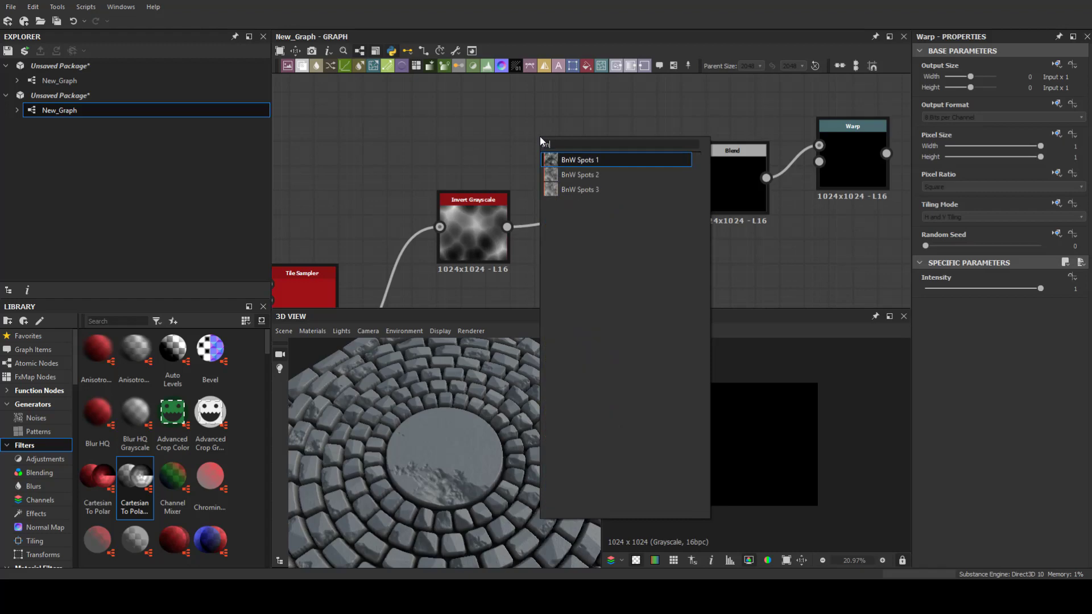
{"action": "left_click", "coordinate": [580, 174]}
{"action": "left_click_drag", "start_coordinate": [580, 129], "coordinate": [700, 162]}
{"action": "left_click", "coordinate": [733, 183]}
{"action": "left_click", "coordinate": [1003, 318]}
{"action": "left_click", "coordinate": [967, 364]}
{"action": "left_click_drag", "start_coordinate": [1041, 289], "coordinate": [954, 287]}
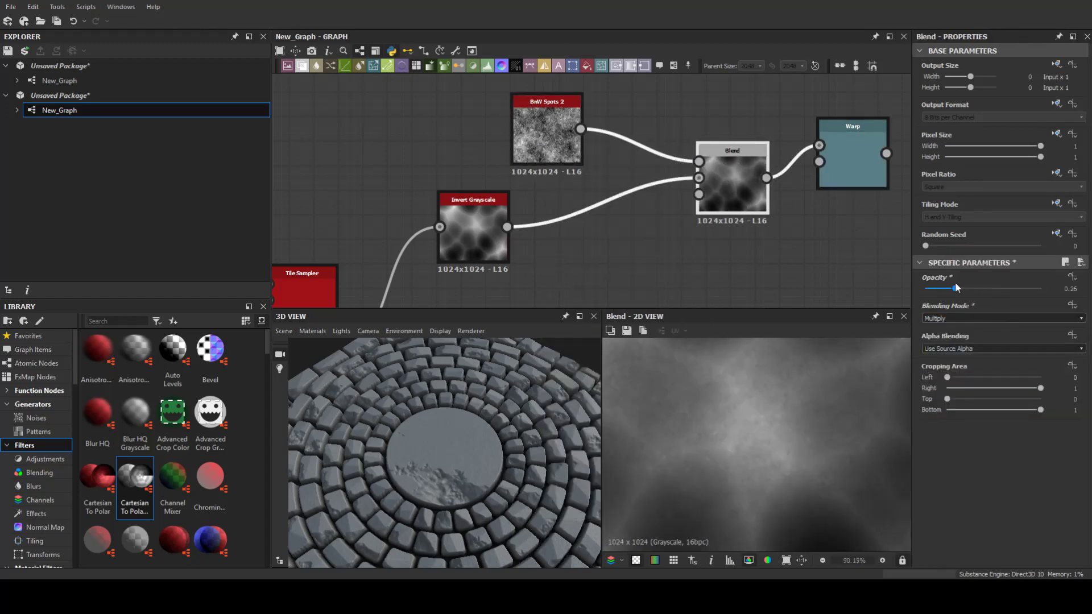
{"action": "scroll", "coordinate": [852, 151], "scroll_direction": "down", "scroll_amount": 4}
Warp the pattern with a Crystal 1 noise at scale 2
{"action": "key", "text": "space"}
{"action": "type", "text": "cry"}
{"action": "key", "text": "Return"}
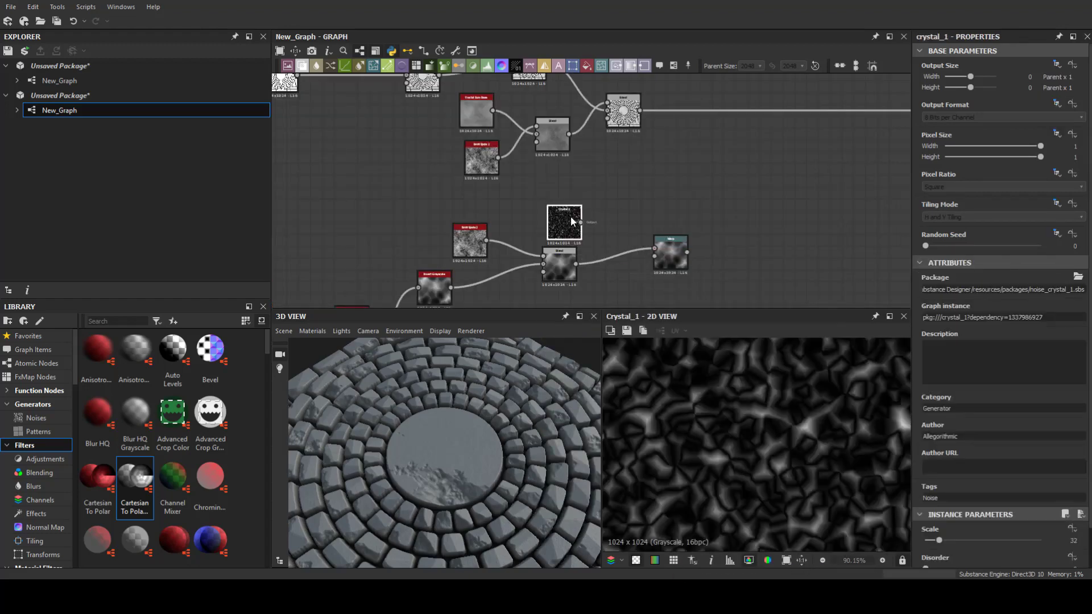
{"action": "left_click_drag", "start_coordinate": [939, 540], "coordinate": [925, 543]}
{"action": "scroll", "coordinate": [757, 444], "scroll_direction": "down", "scroll_amount": 3}
{"action": "left_click", "coordinate": [671, 253]}
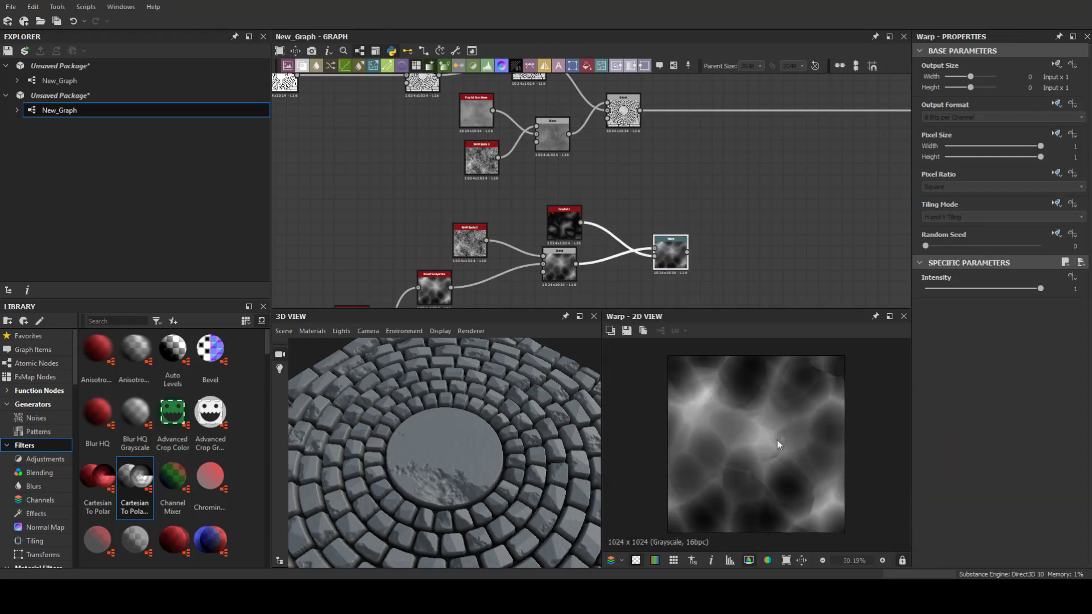
{"action": "left_click_drag", "start_coordinate": [673, 257], "coordinate": [720, 257]}
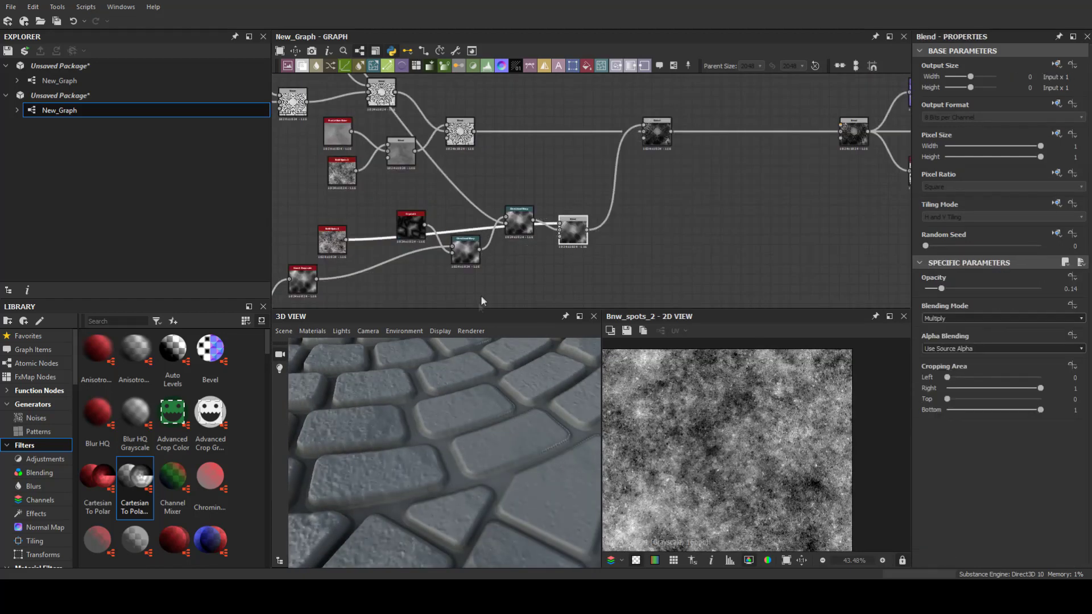
Try the blend opacity at 0.48, then drop it to 0
{"action": "left_click_drag", "start_coordinate": [942, 288], "coordinate": [980, 288]}
{"action": "scroll", "coordinate": [961, 319], "scroll_direction": "up", "scroll_amount": 1}
{"action": "scroll", "coordinate": [961, 318], "scroll_direction": "up", "scroll_amount": 1}
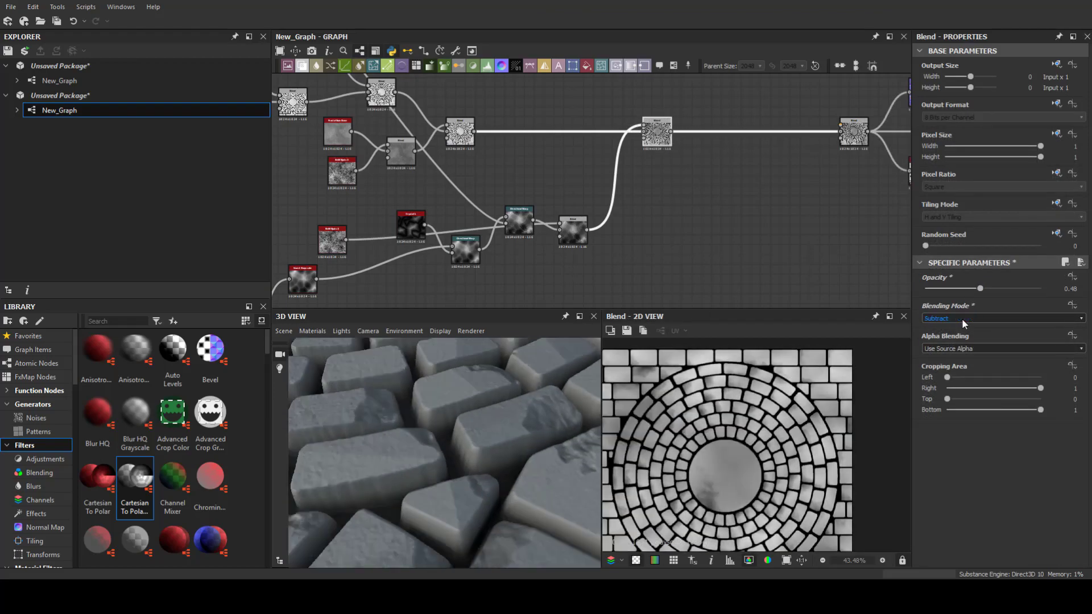
{"action": "left_click_drag", "start_coordinate": [981, 289], "coordinate": [907, 293]}
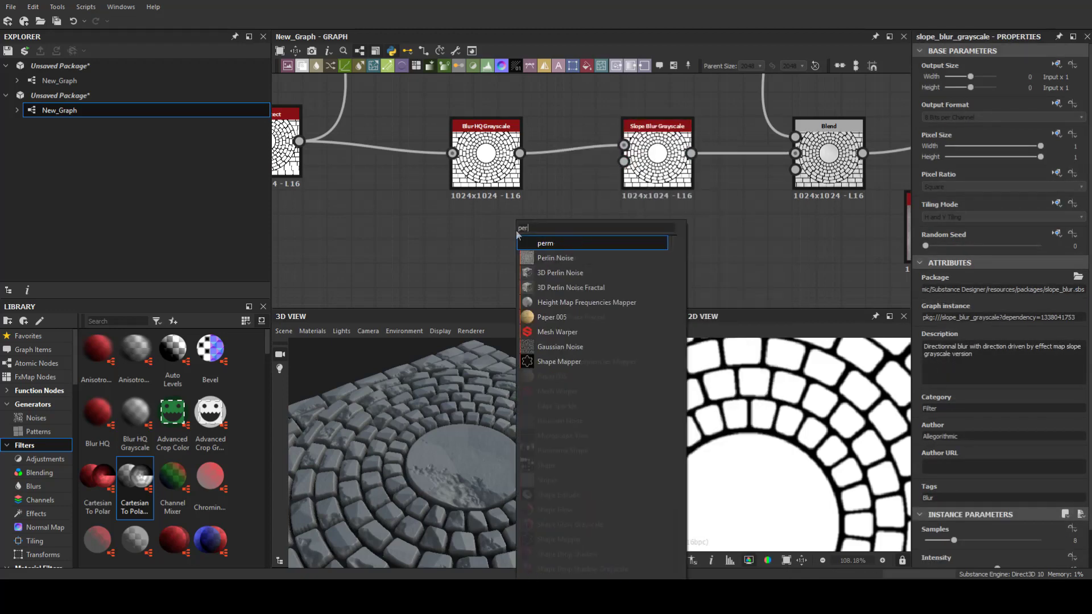
Drive the Min Slope Blur with Perlin Noise at intensity 0.71
{"action": "left_click_drag", "start_coordinate": [520, 251], "coordinate": [624, 161]}
{"action": "left_click", "coordinate": [657, 165]}
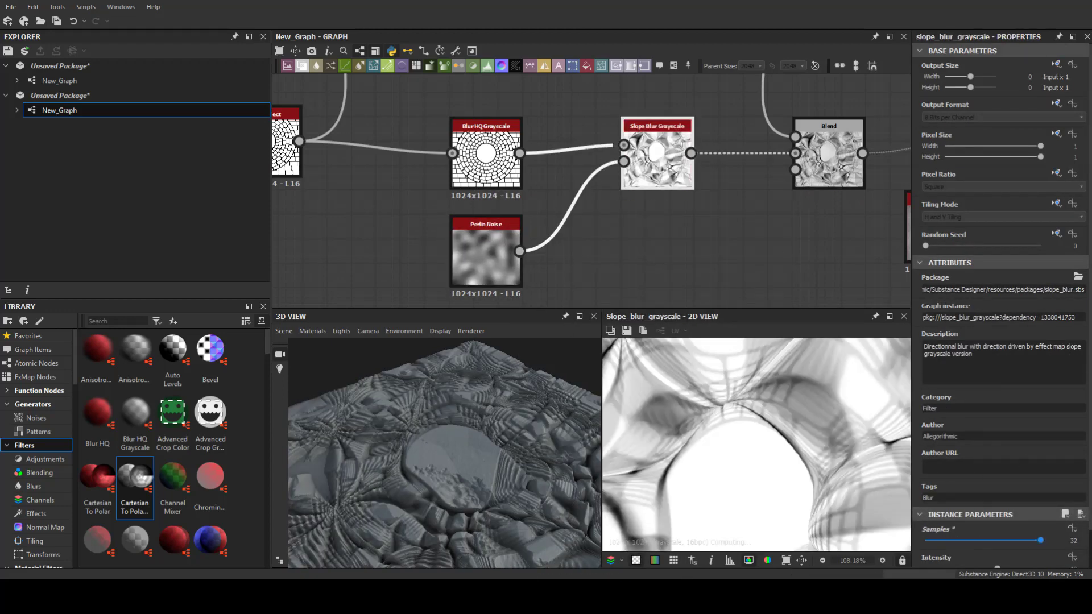
{"action": "scroll", "coordinate": [936, 554], "scroll_direction": "down", "scroll_amount": 2}
{"action": "scroll", "coordinate": [936, 556], "scroll_direction": "down", "scroll_amount": 1}
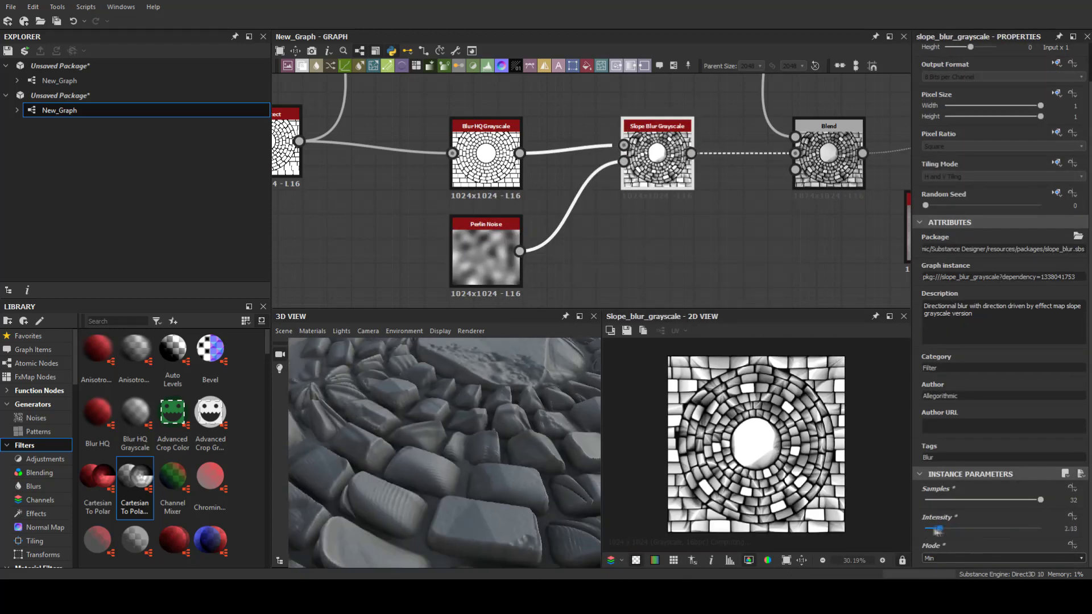
{"action": "left_click_drag", "start_coordinate": [944, 531], "coordinate": [930, 531]}
{"action": "scroll", "coordinate": [462, 217], "scroll_direction": "up", "scroll_amount": 1}
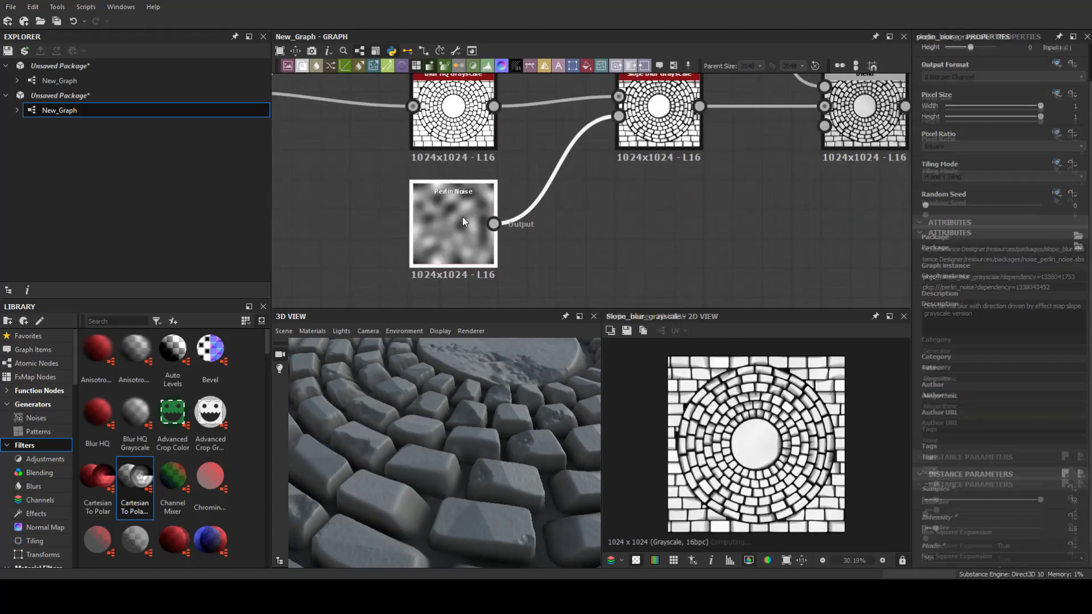
{"action": "left_click", "coordinate": [463, 217]}
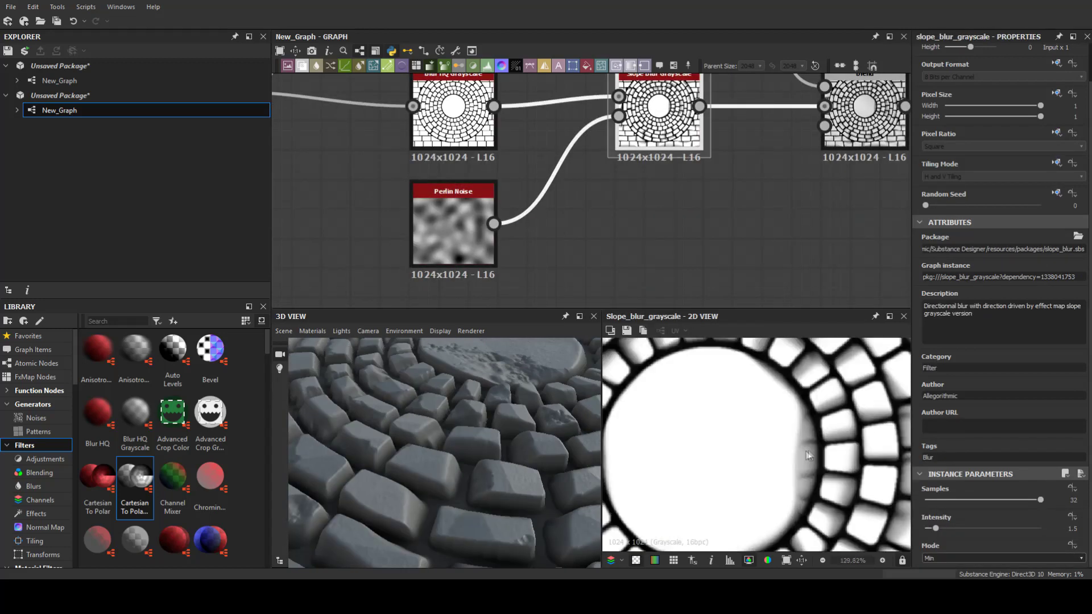
{"action": "mouse_move", "coordinate": [444, 449]}
{"action": "left_mouse_down"}
{"action": "mouse_move", "coordinate": [502, 415]}
{"action": "mouse_move", "coordinate": [402, 432]}
{"action": "left_mouse_up"}
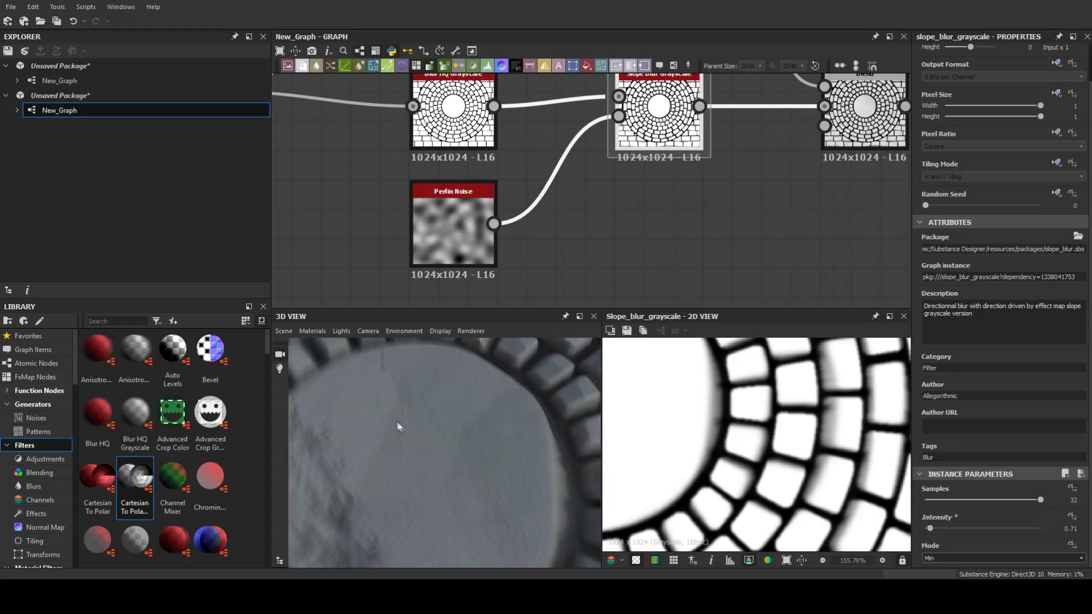
{"action": "mouse_move", "coordinate": [577, 257]}
{"action": "middle_mouse_down"}
{"action": "mouse_move", "coordinate": [490, 221]}
{"action": "mouse_move", "coordinate": [566, 193]}
{"action": "middle_mouse_up"}
Add a Slope Blur Grayscale on the Perlin Noise, sloped by a Clouds 2 noise
{"action": "key", "text": "space"}
{"action": "type", "text": "slope"}
{"action": "key", "text": "Return"}
{"action": "key", "text": "space"}
{"action": "type", "text": "cry"}
{"action": "key", "text": "Escape"}
{"action": "key", "text": "space"}
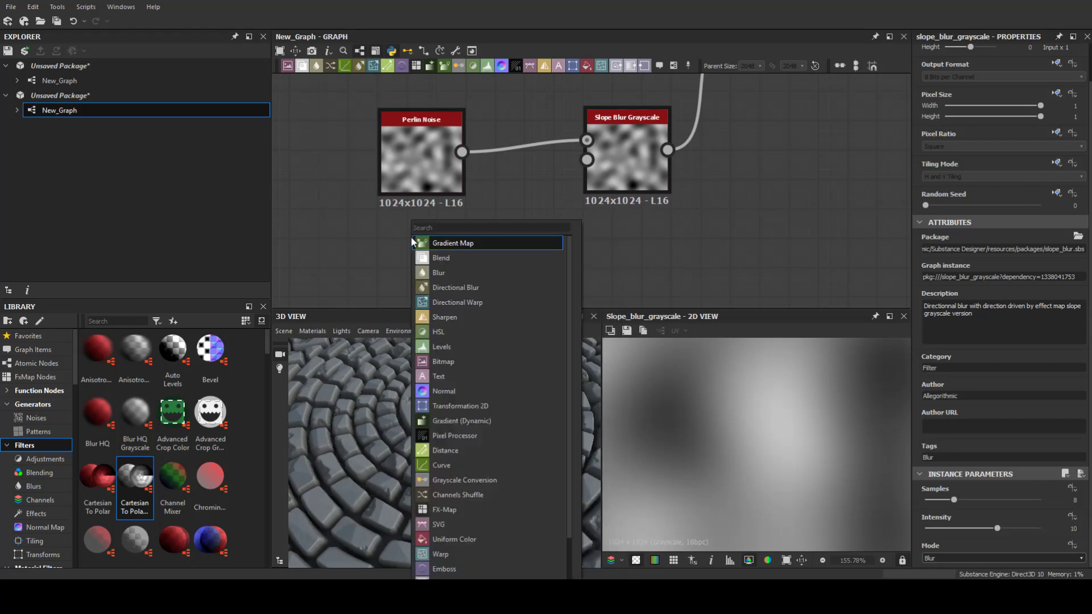
{"action": "left_click", "coordinate": [446, 302]}
{"action": "left_click_drag", "start_coordinate": [462, 253], "coordinate": [586, 160]}
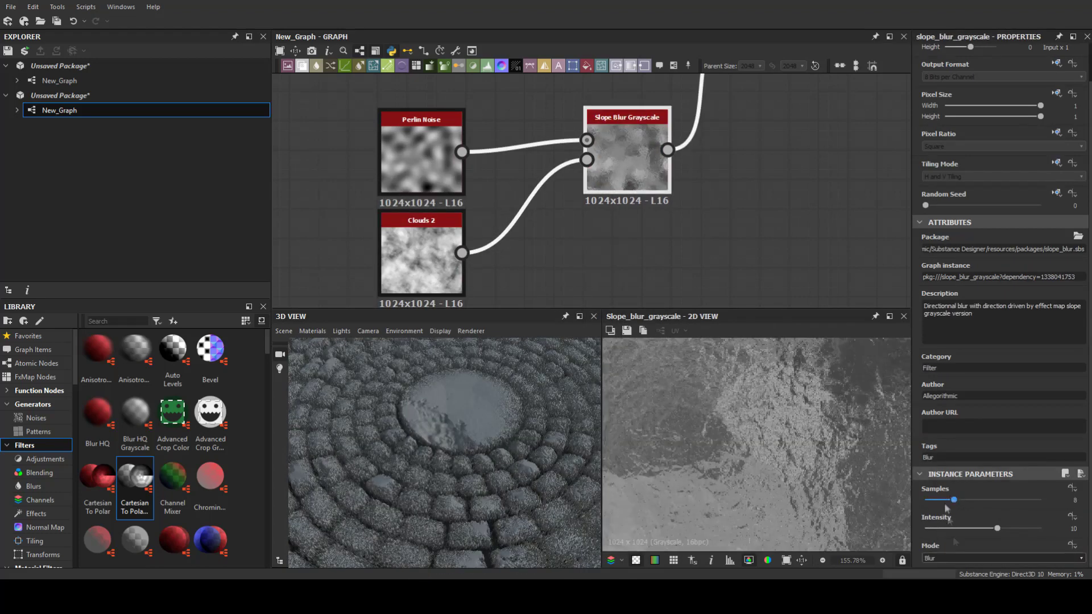
{"action": "left_click", "coordinate": [942, 558]}
{"action": "left_click", "coordinate": [942, 576]}
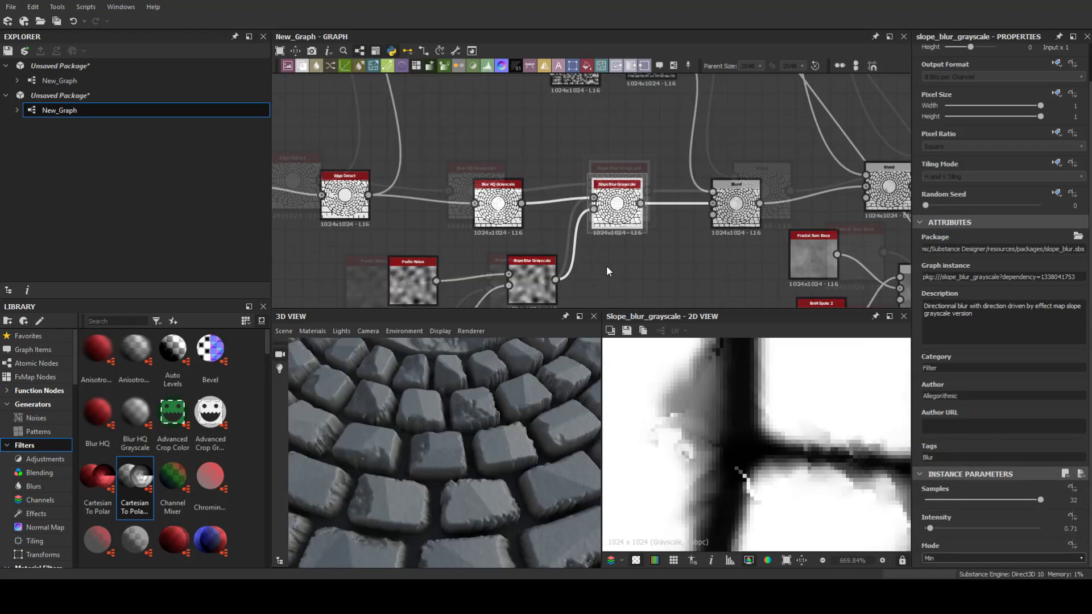
Blend the slope-blurred noise into the next Blend in Min (Darken) at 0.57 opacity
{"action": "middle_click_drag", "start_coordinate": [607, 271], "coordinate": [700, 169]}
{"action": "right_click", "coordinate": [673, 91]}
{"action": "left_click", "coordinate": [694, 108]}
{"action": "left_click_drag", "start_coordinate": [735, 97], "coordinate": [810, 91]}
{"action": "left_click", "coordinate": [1004, 318]}
{"action": "left_click", "coordinate": [949, 373]}
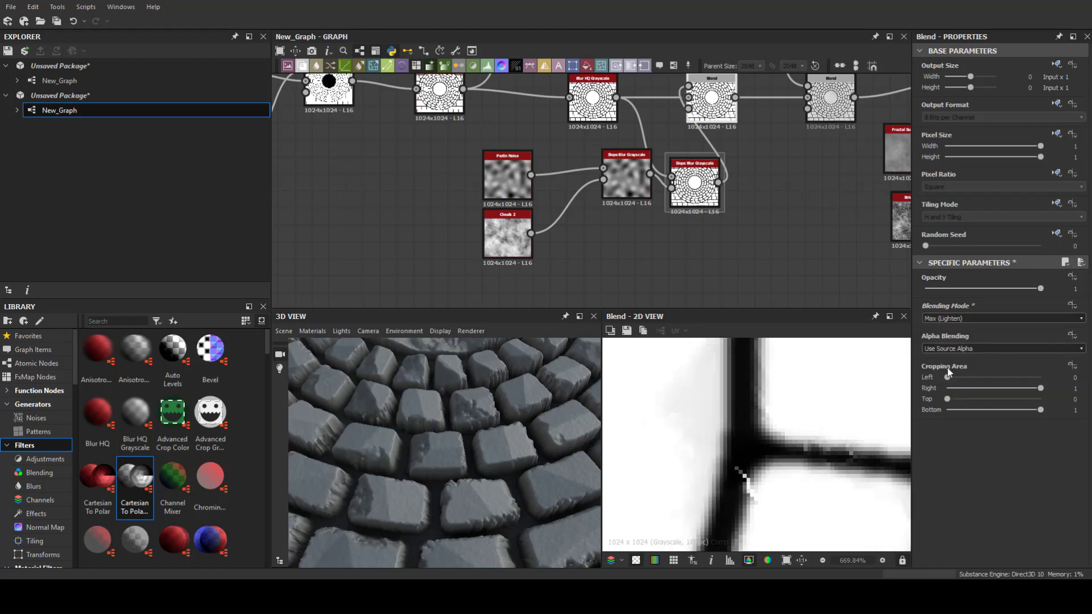
{"action": "scroll", "coordinate": [951, 320], "scroll_direction": "down", "scroll_amount": 1}
{"action": "left_click_drag", "start_coordinate": [976, 289], "coordinate": [993, 291]}
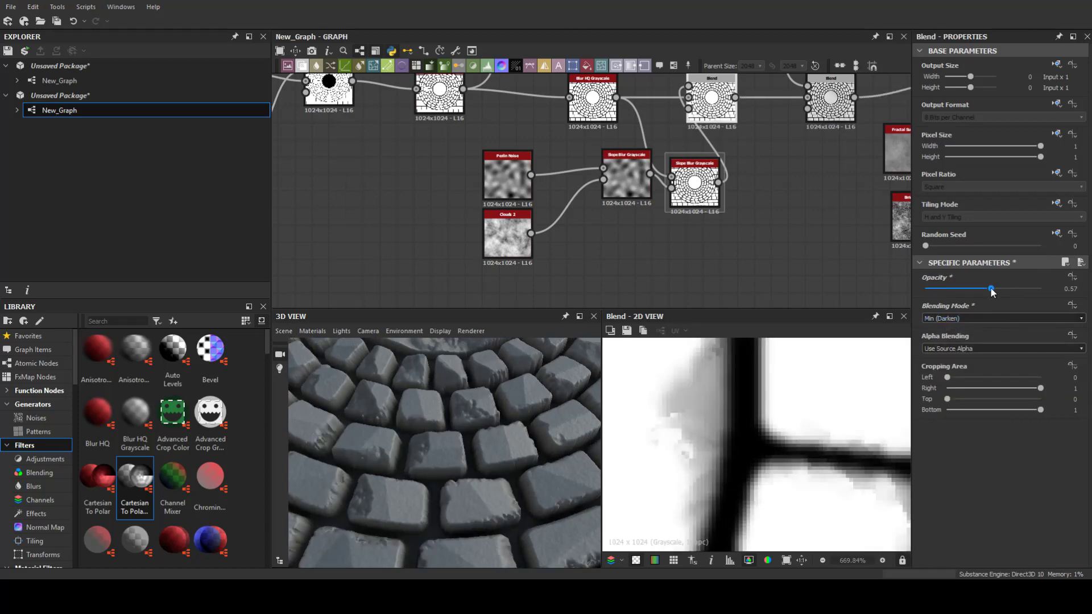
Tweak the Clouds 2 noise, inspect the stones in 3D, and move Polygon 2 aside
{"action": "left_click", "coordinate": [507, 233]}
{"action": "scroll", "coordinate": [1001, 398], "scroll_direction": "down", "scroll_amount": 1}
{"action": "left_click_drag", "start_coordinate": [961, 498], "coordinate": [974, 498]}
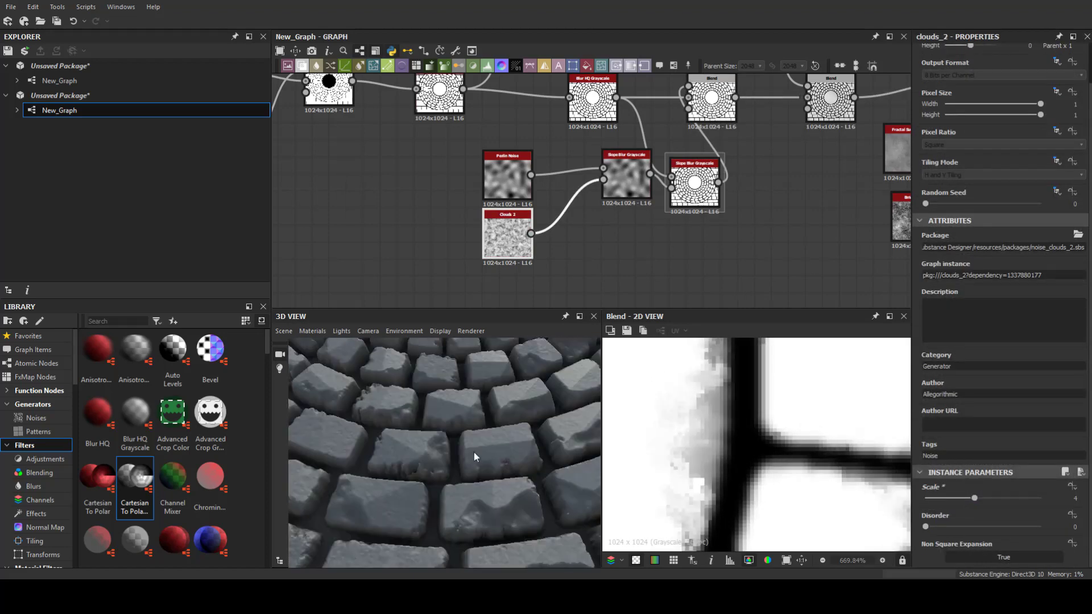
{"action": "left_click_drag", "start_coordinate": [444, 455], "coordinate": [439, 400]}
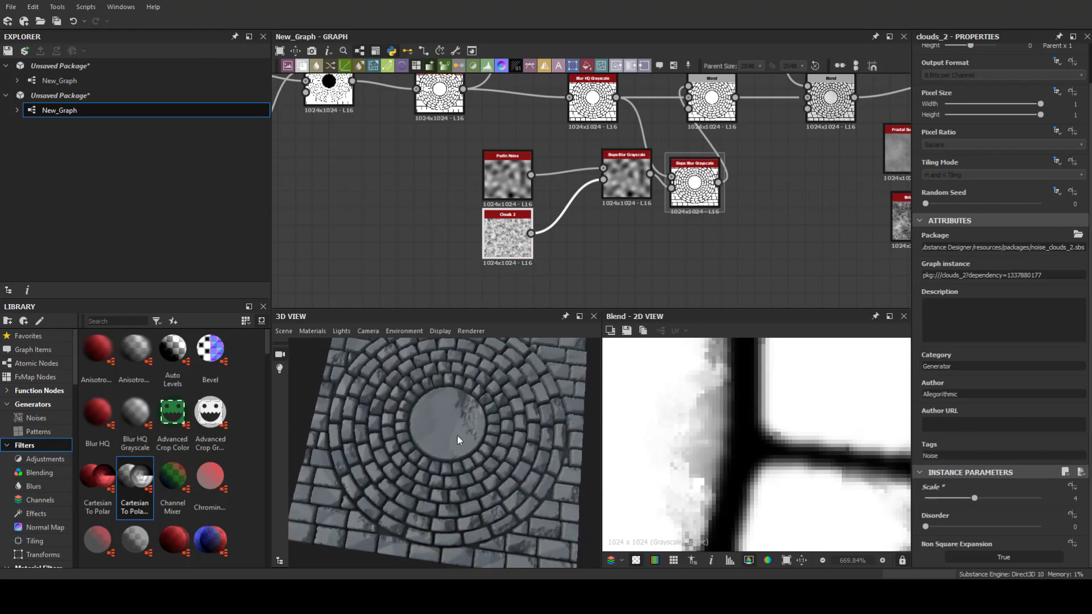
{"action": "left_click_drag", "start_coordinate": [481, 378], "coordinate": [449, 364]}
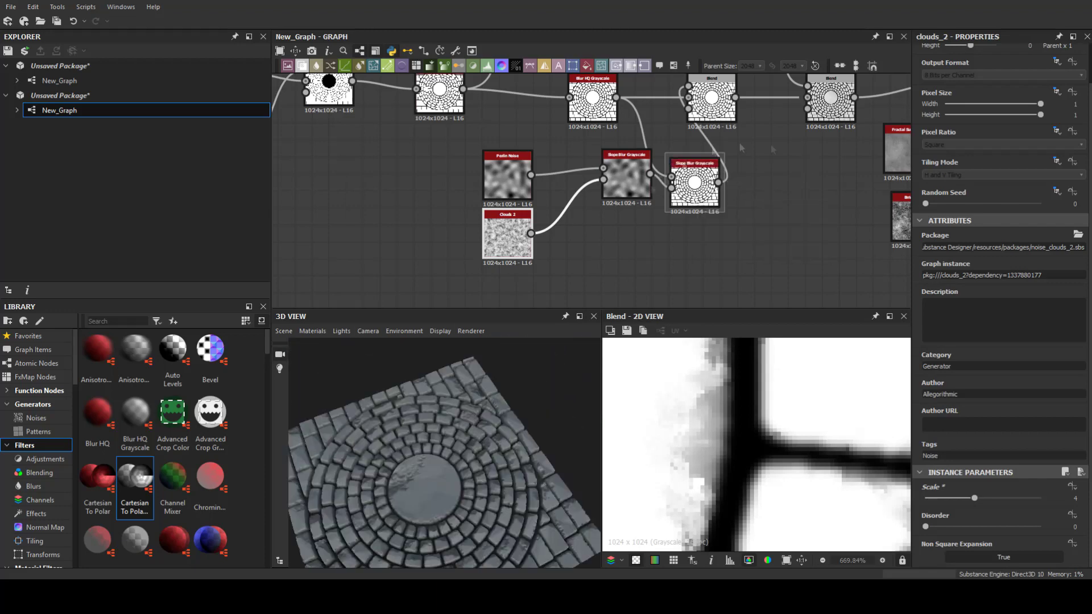
{"action": "middle_click_drag", "start_coordinate": [740, 147], "coordinate": [905, 171]}
{"action": "left_click_drag", "start_coordinate": [555, 187], "coordinate": [502, 261]}
{"action": "key", "text": "space"}
Insert a Blend node and a duplicate Polygon 2 scaled down to 0.21
{"action": "type", "text": "ble"}
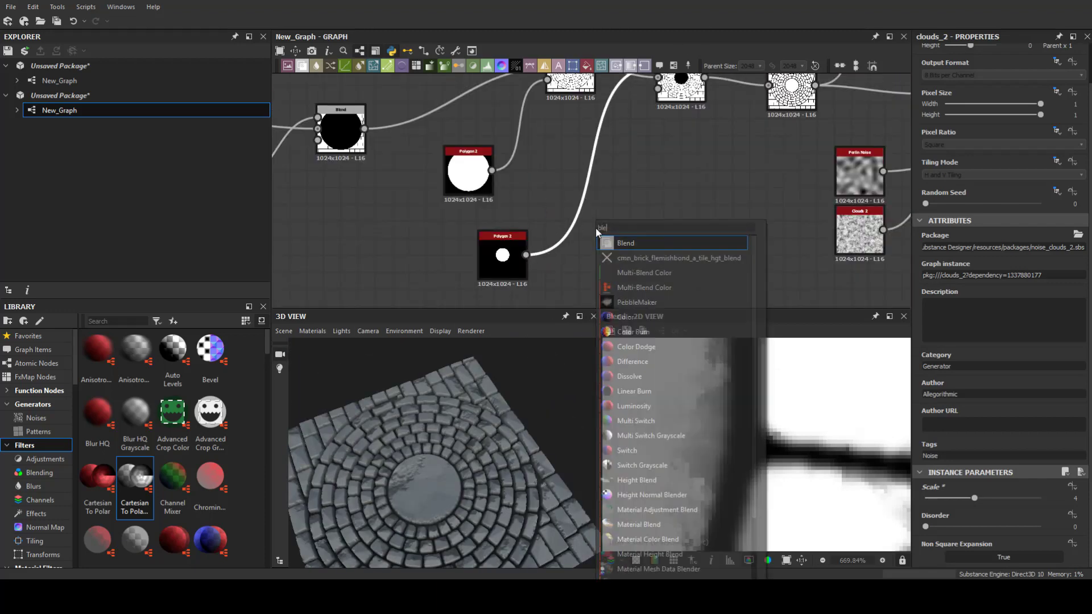
{"action": "key", "text": "Return"}
{"action": "left_click_drag", "start_coordinate": [590, 162], "coordinate": [619, 208]}
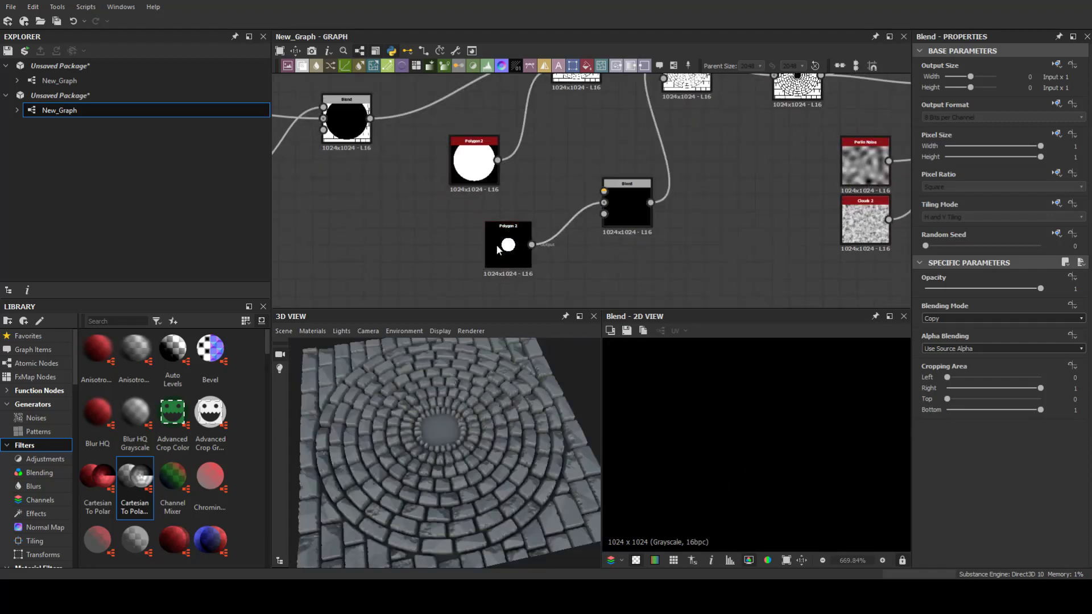
{"action": "key", "text": "ctrl+d"}
{"action": "scroll", "coordinate": [1001, 341], "scroll_direction": "down", "scroll_amount": 1}
{"action": "left_click_drag", "start_coordinate": [984, 495], "coordinate": [950, 496]}
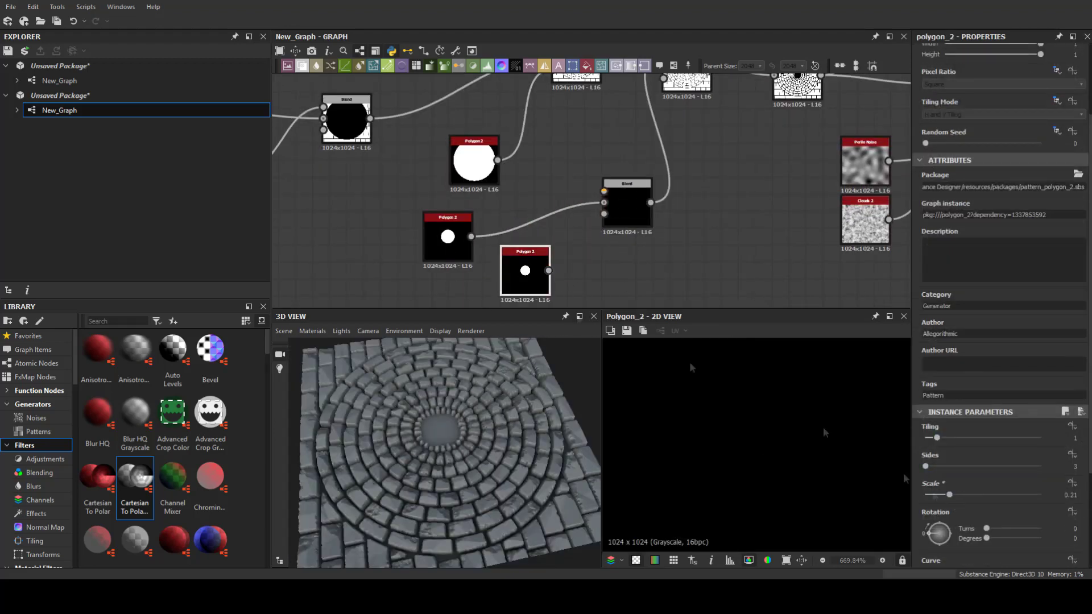
Set the new Blend to Subtract and lower its opacity from 0.1 down to 0
{"action": "left_click", "coordinate": [627, 202]}
{"action": "left_click", "coordinate": [1001, 318]}
{"action": "left_click", "coordinate": [953, 346]}
{"action": "left_click_drag", "start_coordinate": [1041, 288], "coordinate": [936, 288]}
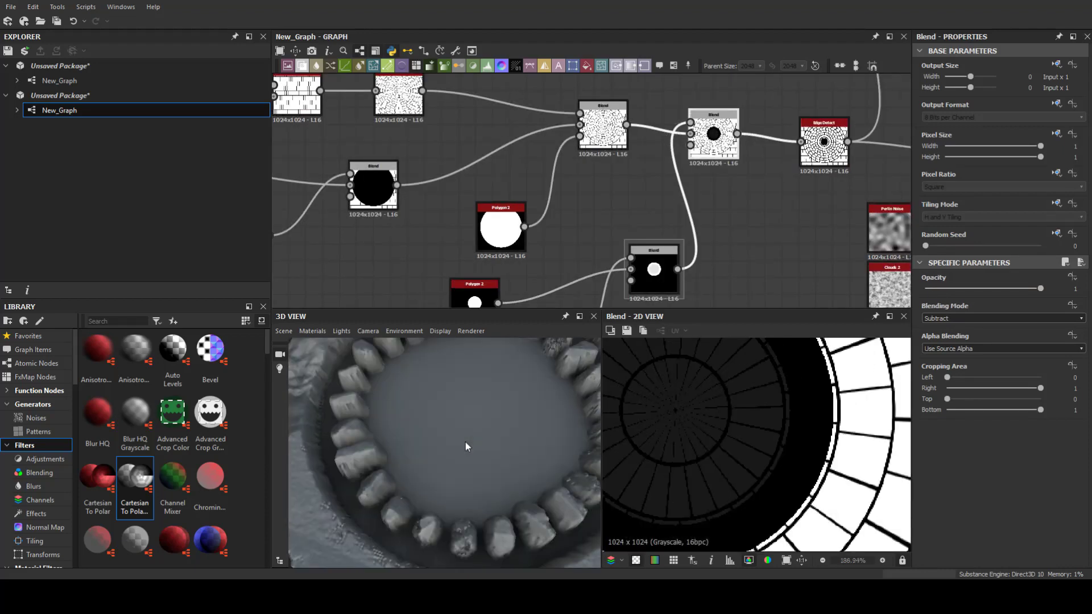
{"action": "left_click_drag", "start_coordinate": [1041, 288], "coordinate": [925, 289]}
{"action": "left_click_drag", "start_coordinate": [528, 385], "coordinate": [433, 405]}
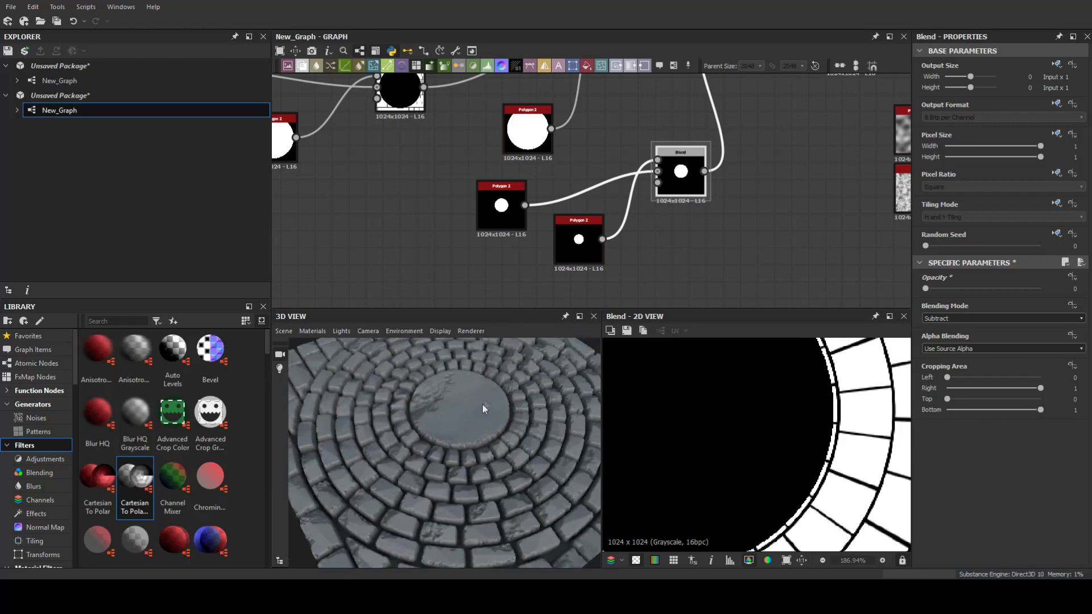
{"action": "scroll", "coordinate": [690, 246], "scroll_direction": "down", "scroll_amount": 3}
{"action": "scroll", "coordinate": [654, 233], "scroll_direction": "down", "scroll_amount": 2}
{"action": "scroll", "coordinate": [683, 233], "scroll_direction": "down", "scroll_amount": 3}
{"action": "scroll", "coordinate": [749, 238], "scroll_direction": "down", "scroll_amount": 2}
{"action": "scroll", "coordinate": [637, 230], "scroll_direction": "up", "scroll_amount": 3}
{"action": "scroll", "coordinate": [646, 227], "scroll_direction": "up", "scroll_amount": 2}
Add a Cells 4 noise node with its Scale set to 5
{"action": "key", "text": "space"}
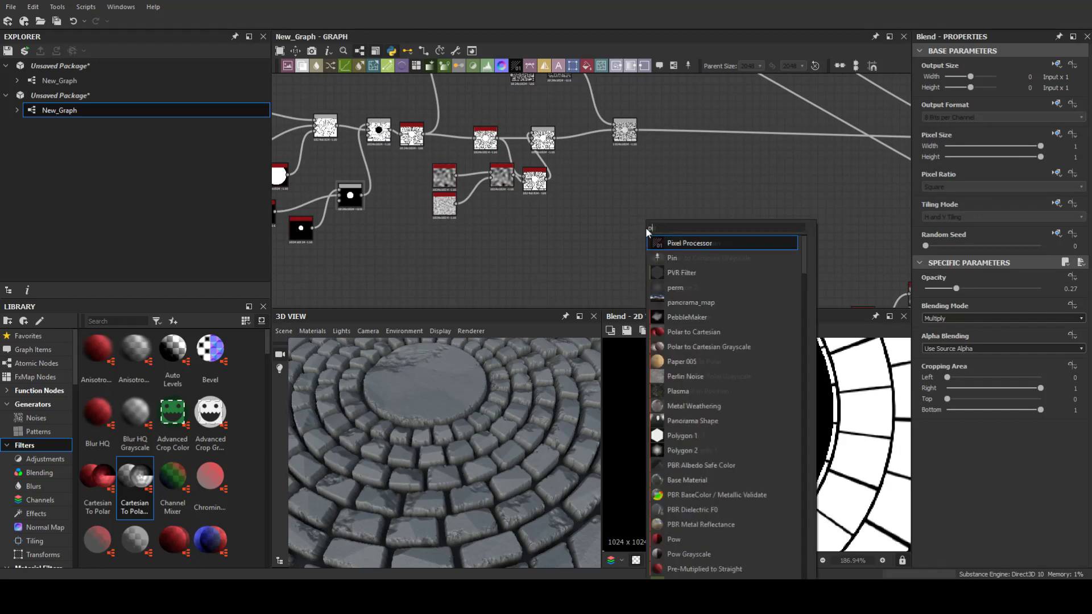
{"action": "left_click", "coordinate": [677, 317]}
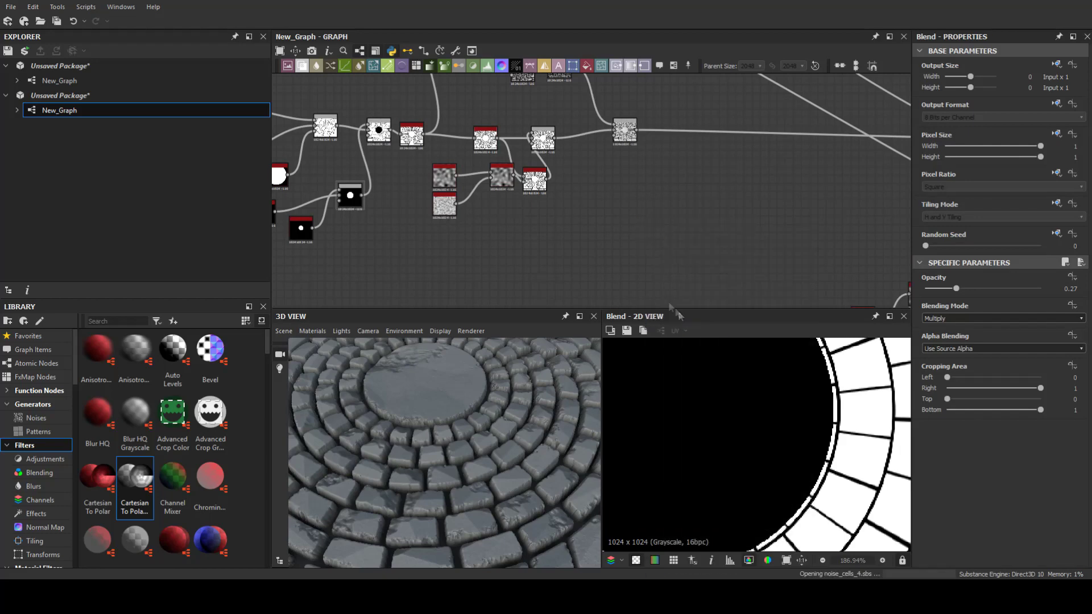
{"action": "left_click_drag", "start_coordinate": [928, 541], "coordinate": [929, 542]}
{"action": "scroll", "coordinate": [757, 201], "scroll_direction": "up", "scroll_amount": 1}
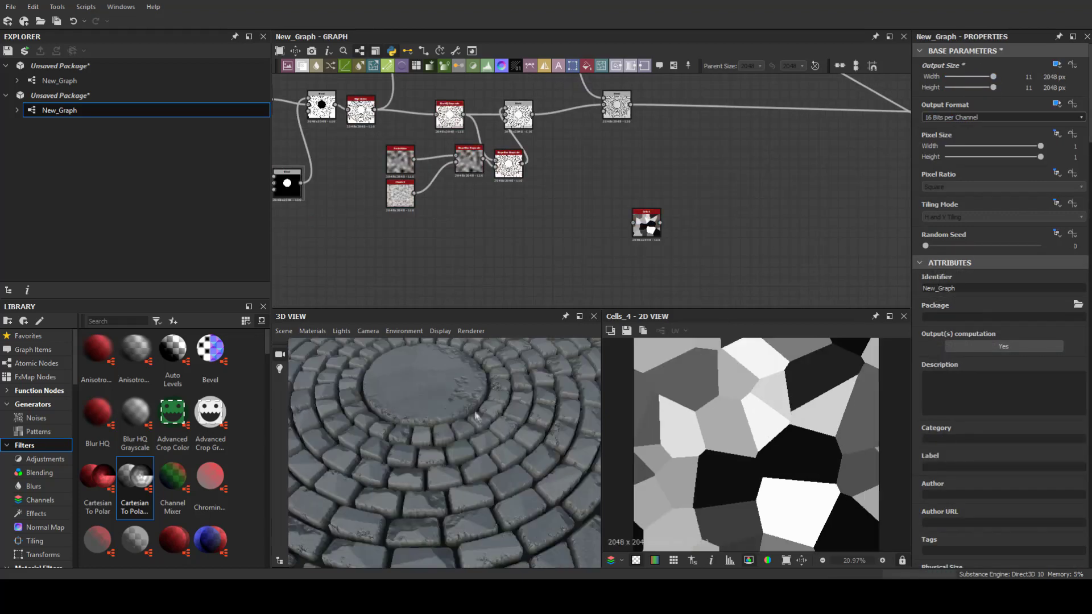
Move Cells 4 left and follow it with an Edge Detect node
{"action": "left_click_drag", "start_coordinate": [646, 224], "coordinate": [555, 202]}
{"action": "key", "text": "space"}
{"action": "type", "text": "ed"}
{"action": "left_click", "coordinate": [613, 244]}
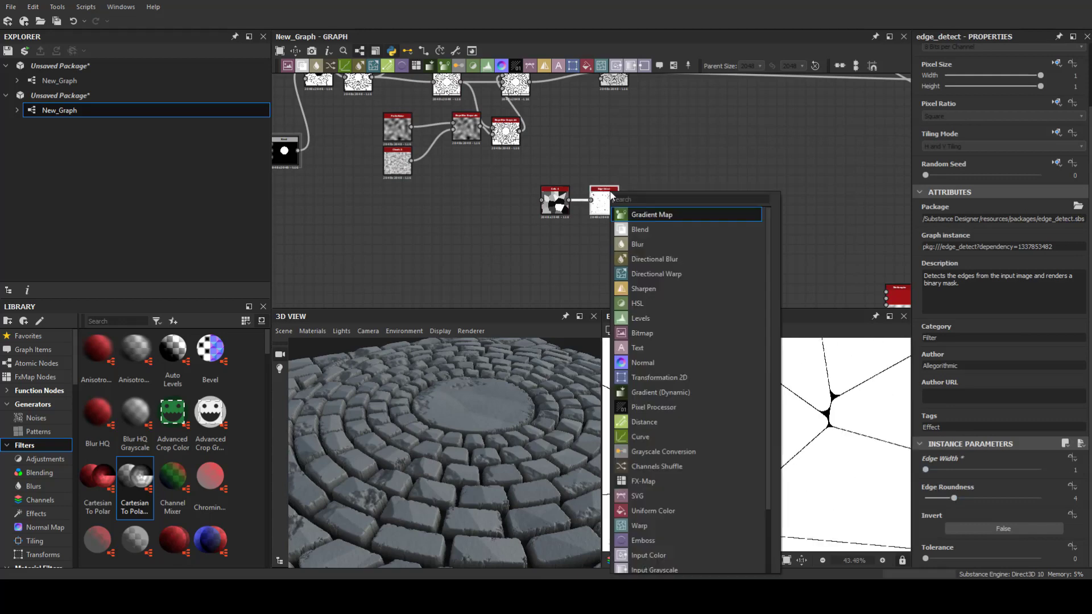
Drive a Slope Blur Grayscale with Perlin Noise at intensity 0.71
{"action": "key", "text": "space"}
{"action": "type", "text": "perlin"}
{"action": "left_click", "coordinate": [687, 264]}
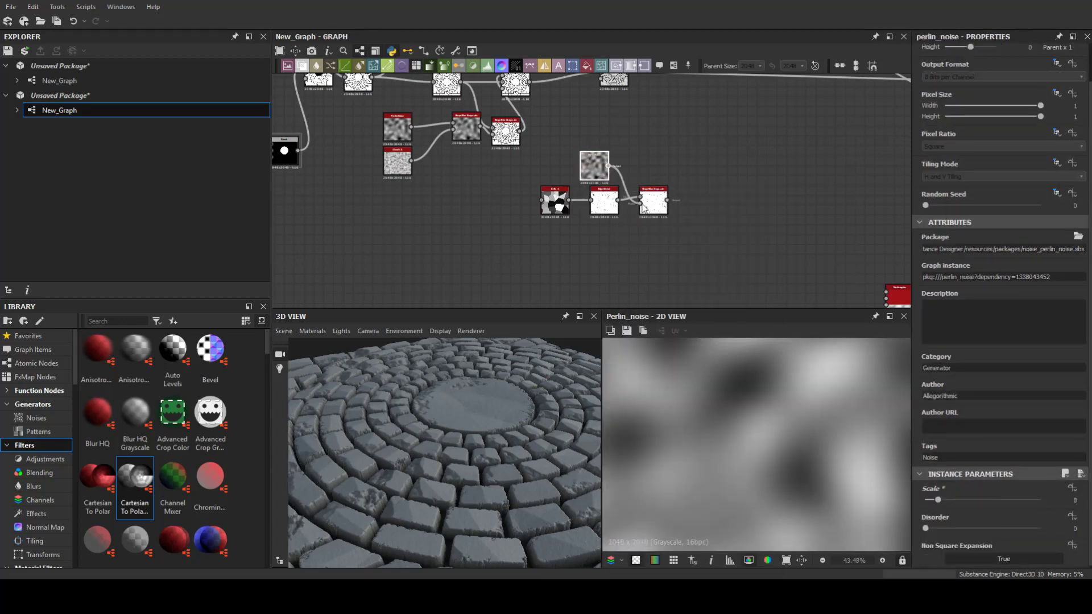
{"action": "double_click", "coordinate": [646, 206]}
{"action": "left_click_drag", "start_coordinate": [930, 530], "coordinate": [931, 529]}
{"action": "scroll", "coordinate": [729, 371], "scroll_direction": "up", "scroll_amount": 3}
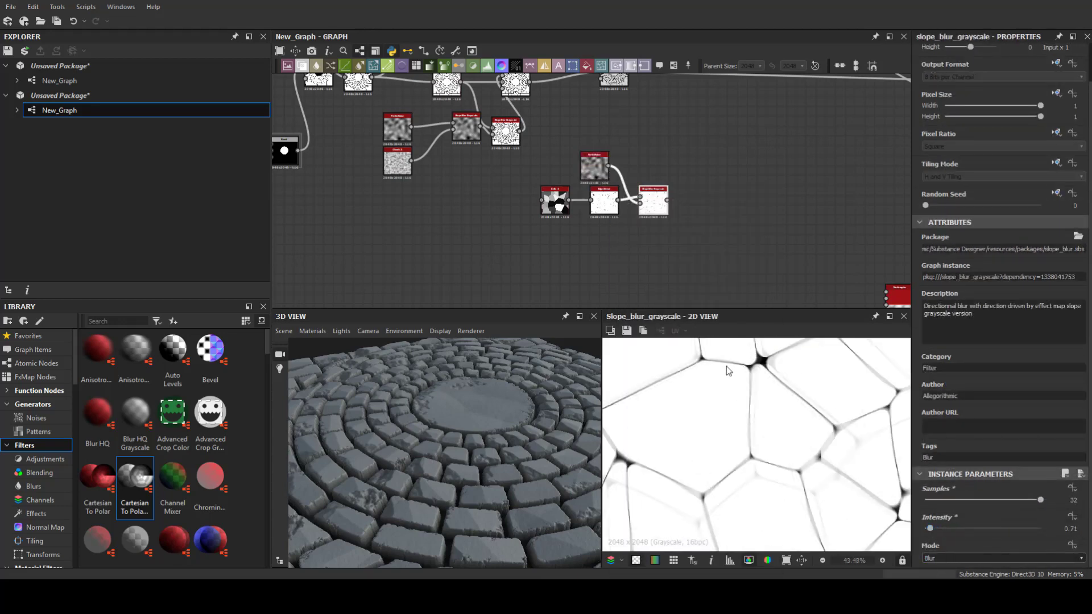
Add Levels after the slope blur, then a second Slope Blur fed by Clouds 2
{"action": "key", "text": "space"}
{"action": "type", "text": "bl"}
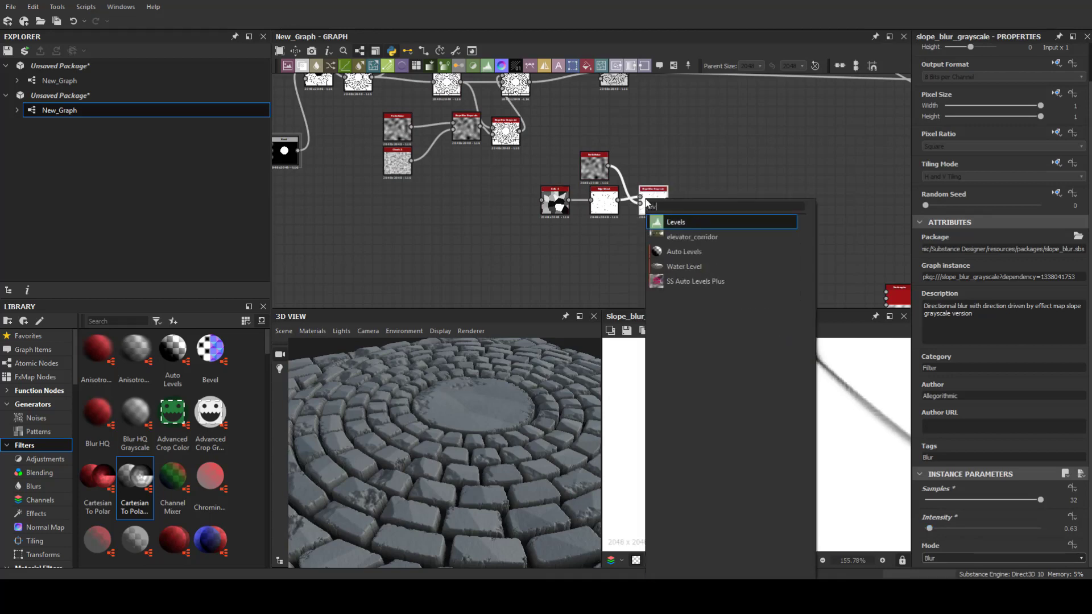
{"action": "key", "text": "Return"}
{"action": "key", "text": "space"}
{"action": "type", "text": "slope"}
{"action": "key", "text": "Return"}
{"action": "key", "text": "space"}
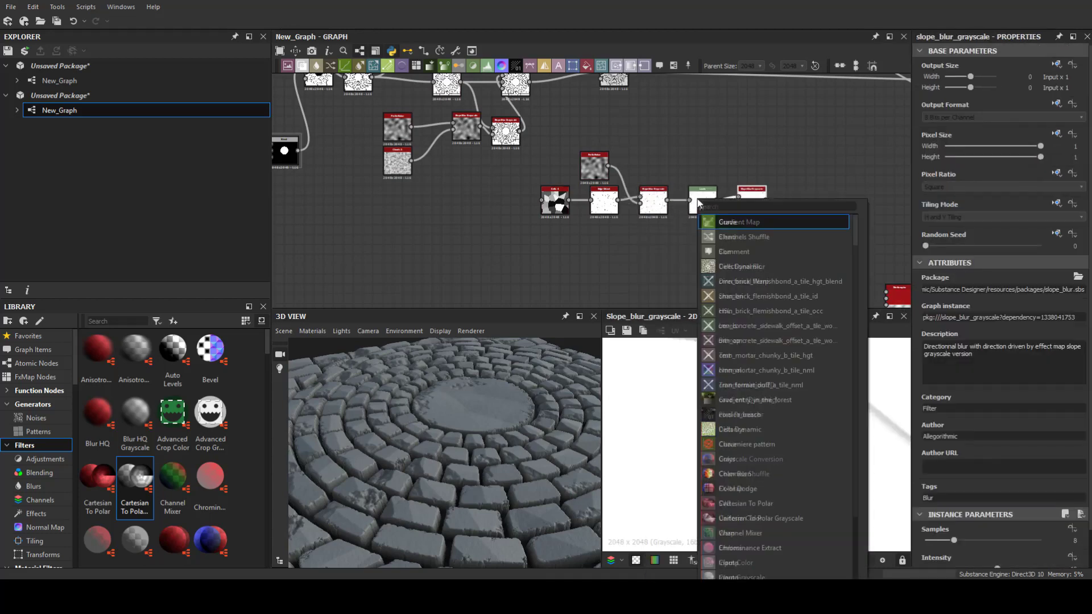
{"action": "key", "text": "Down"}
{"action": "key", "text": "Return"}
{"action": "scroll", "coordinate": [722, 179], "scroll_direction": "up", "scroll_amount": 3}
Test a Max (Lighten) Blend and a Perlin Transformation 2D, then undo both
{"action": "left_click", "coordinate": [828, 267]}
{"action": "scroll", "coordinate": [967, 534], "scroll_direction": "down", "scroll_amount": 2}
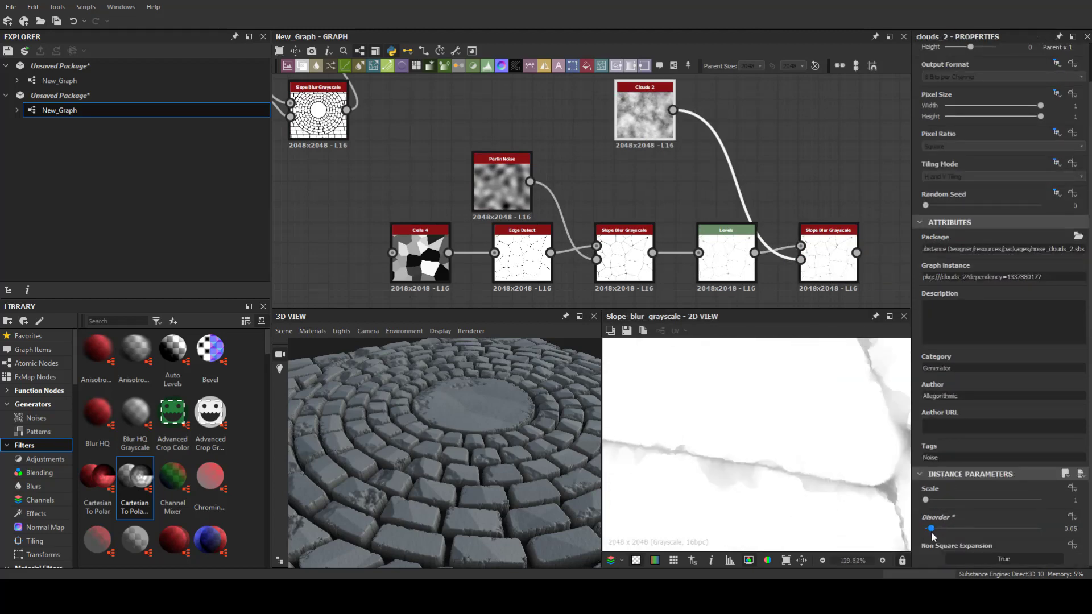
{"action": "scroll", "coordinate": [592, 188], "scroll_direction": "down", "scroll_amount": 2}
{"action": "left_click", "coordinate": [592, 117]}
{"action": "left_click", "coordinate": [494, 195]}
{"action": "key", "text": "space"}
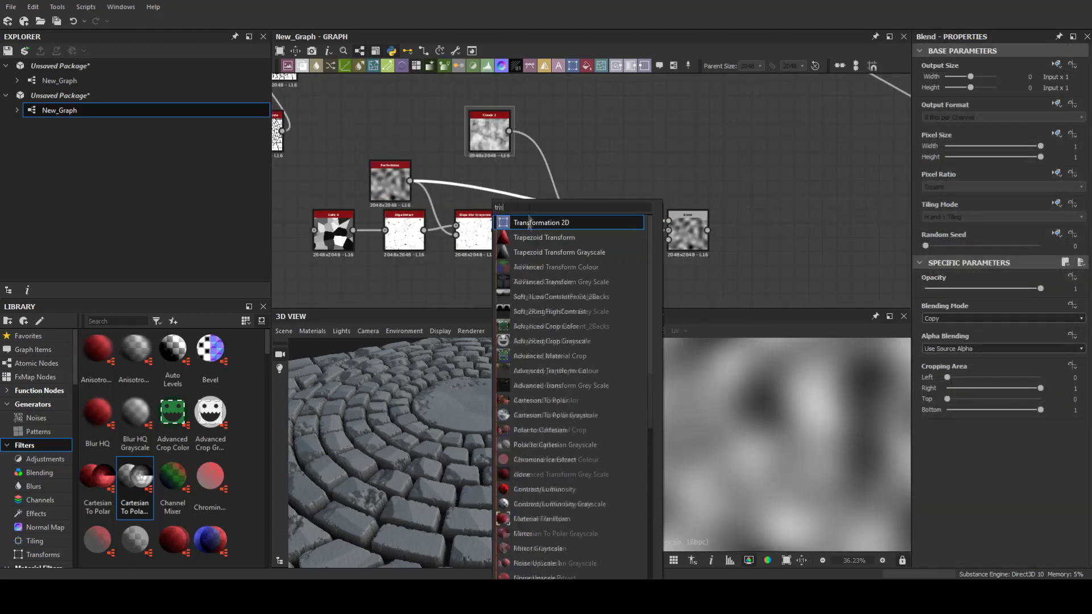
{"action": "left_click", "coordinate": [535, 220]}
{"action": "left_click", "coordinate": [943, 365]}
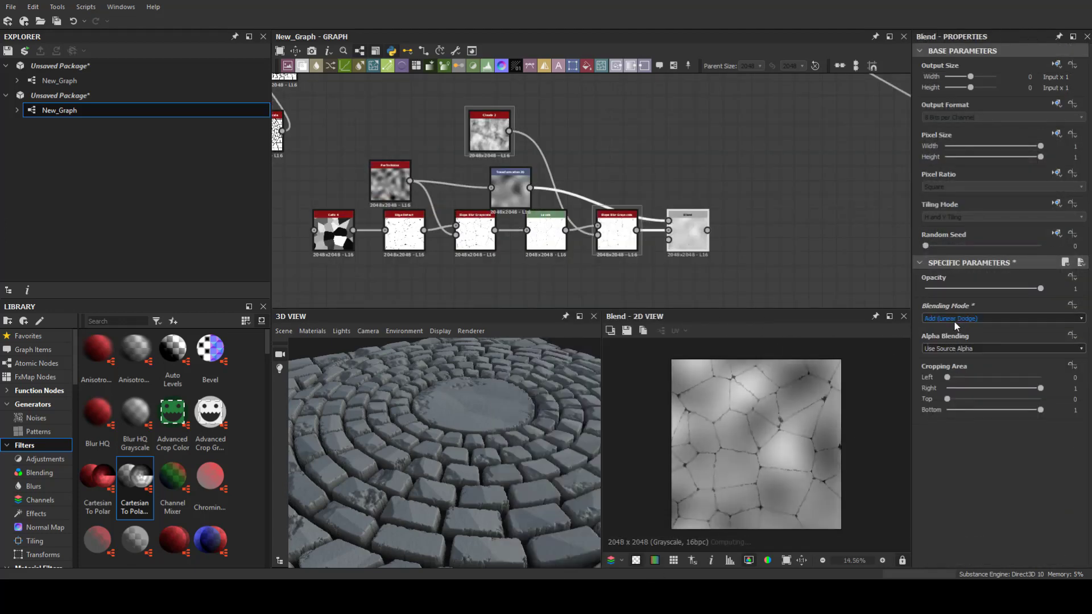
{"action": "left_click_drag", "start_coordinate": [1041, 288], "coordinate": [935, 288]}
{"action": "scroll", "coordinate": [942, 320], "scroll_direction": "up", "scroll_amount": 1}
{"action": "scroll", "coordinate": [659, 253], "scroll_direction": "up", "scroll_amount": 2}
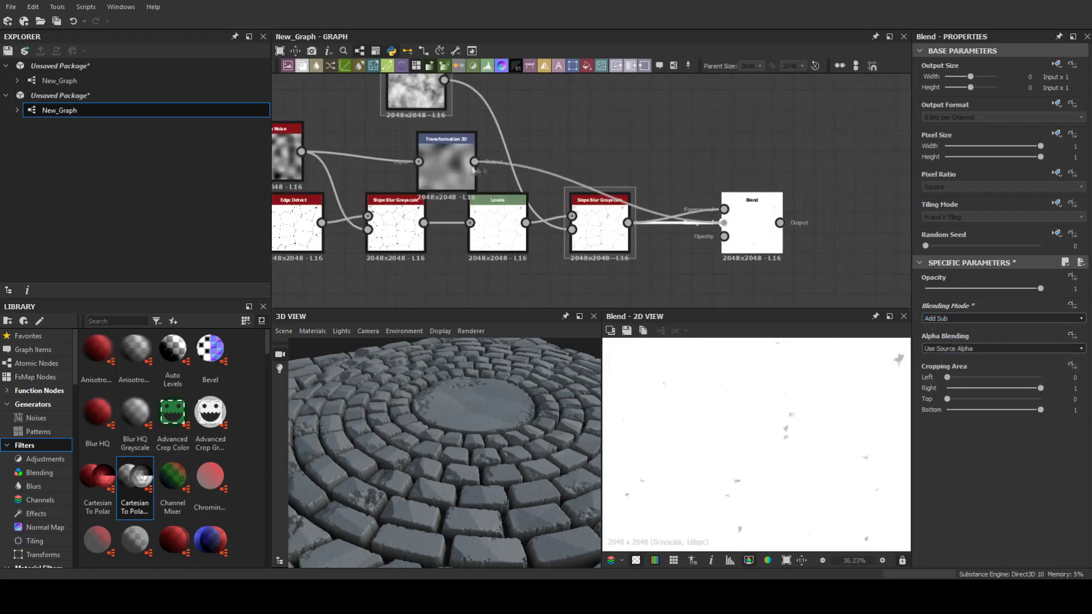
{"action": "scroll", "coordinate": [964, 321], "scroll_direction": "down", "scroll_amount": 6}
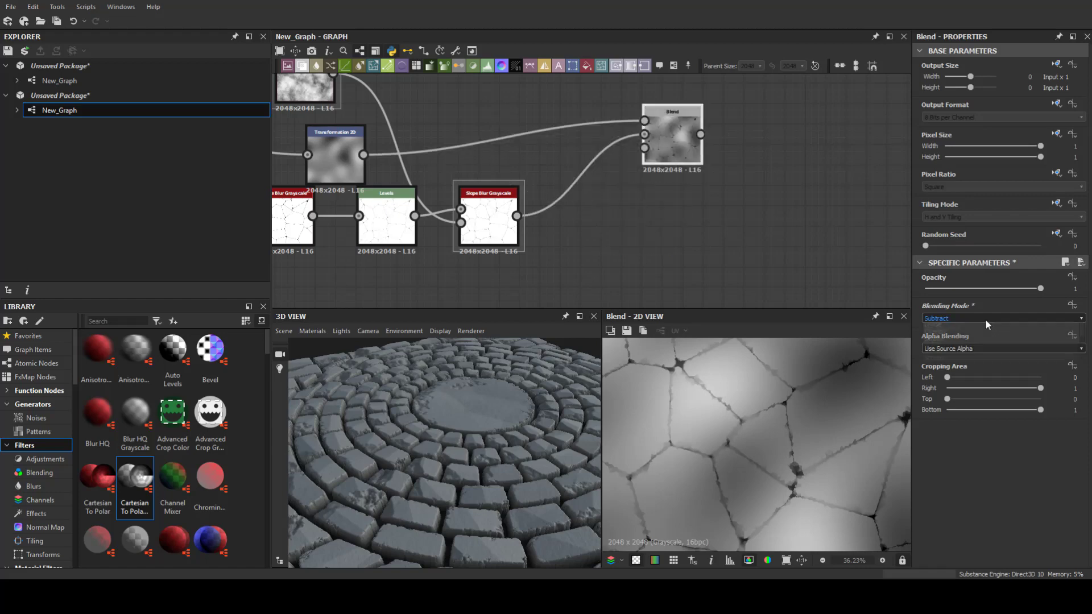
{"action": "key", "text": "ctrl+z"}
{"action": "key", "text": "ctrl+z"}
{"action": "key", "text": "ctrl+z"}
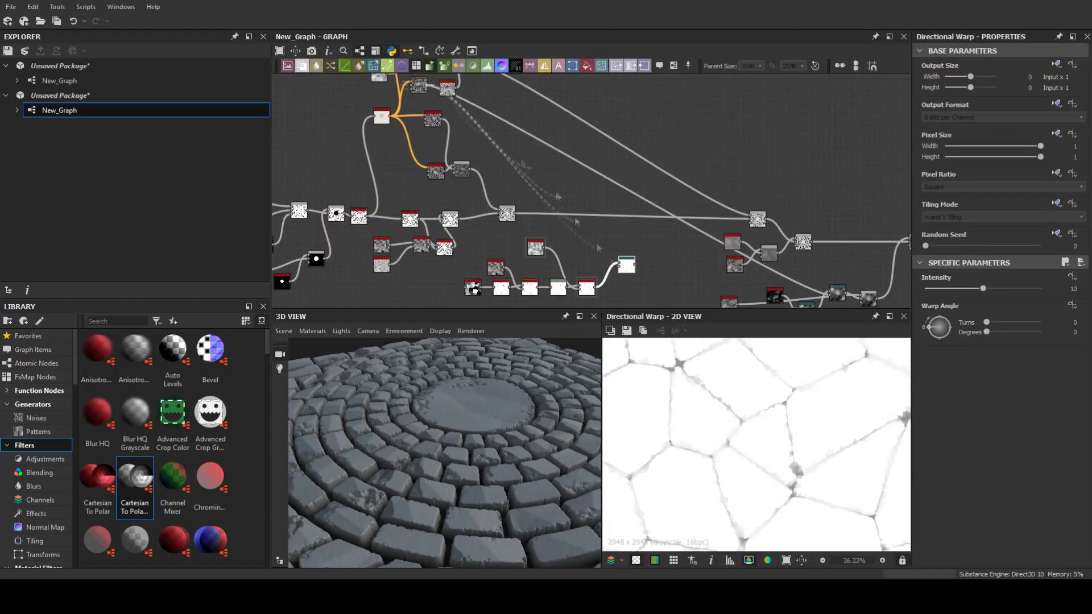
Feed the crack mask into the Directional Warp and adjust its intensity and warp angle
{"action": "left_click_drag", "start_coordinate": [599, 248], "coordinate": [620, 264]}
{"action": "left_click_drag", "start_coordinate": [983, 288], "coordinate": [917, 288]}
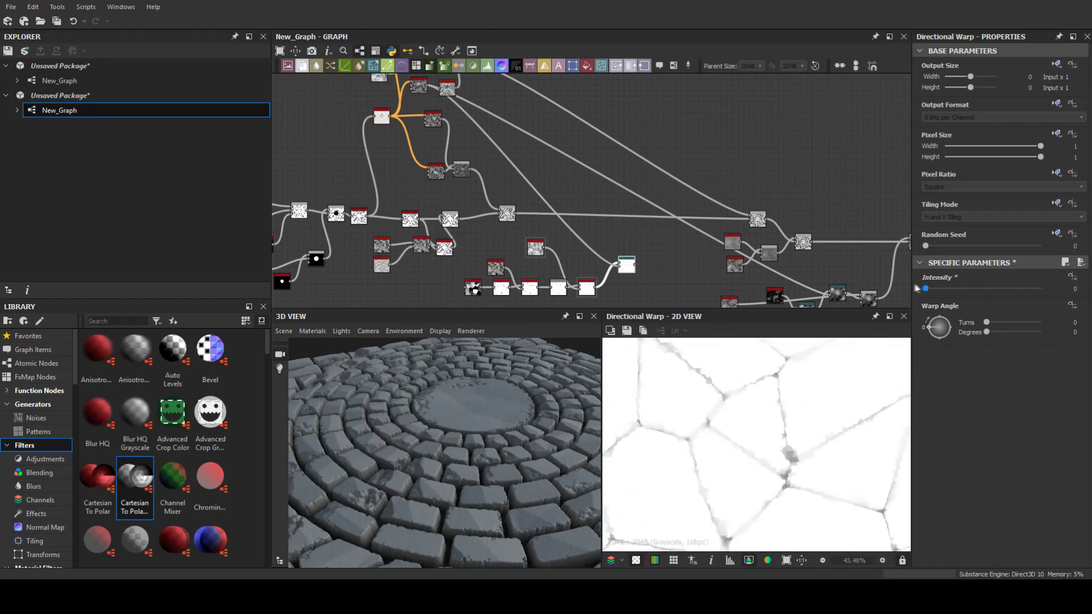
{"action": "middle_click_drag", "start_coordinate": [626, 248], "coordinate": [706, 213]}
{"action": "left_click_drag", "start_coordinate": [941, 336], "coordinate": [961, 341]}
Add a Levels node on the upper tile mask with a raised black point to darken it
{"action": "middle_click_drag", "start_coordinate": [706, 213], "coordinate": [373, 192]}
{"action": "key", "text": "space"}
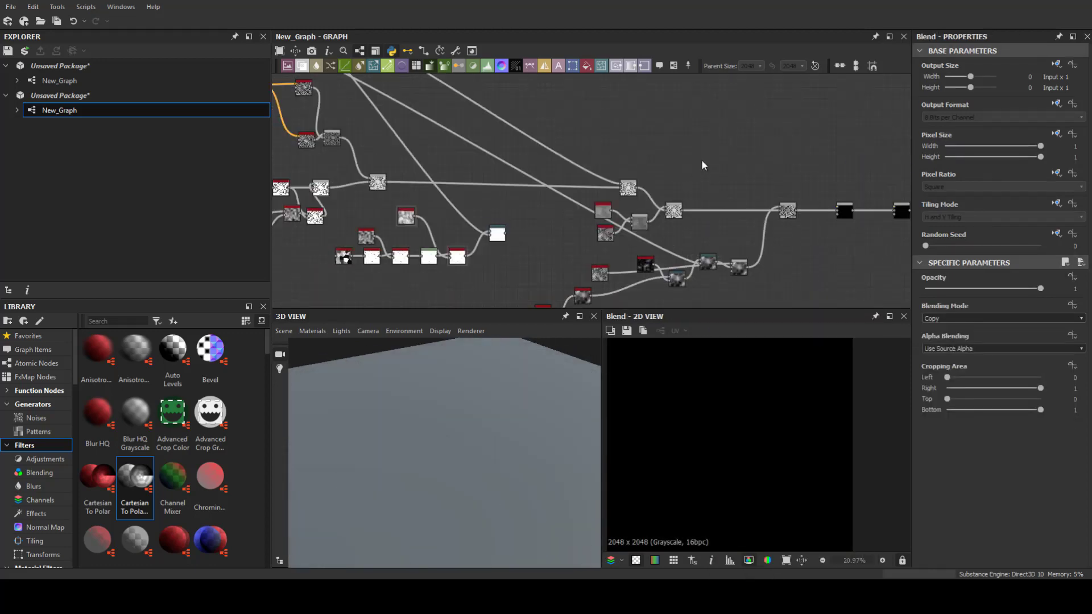
{"action": "key", "text": "space"}
{"action": "type", "text": "levels"}
{"action": "key", "text": "Return"}
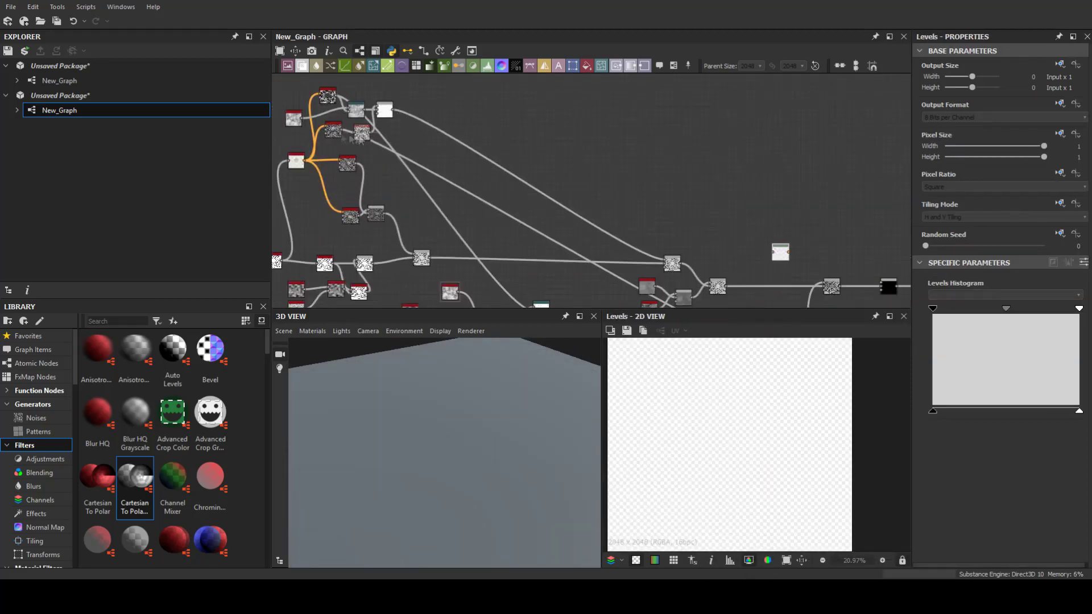
{"action": "left_click", "coordinate": [362, 133]}
{"action": "mouse_move", "coordinate": [392, 109]}
{"action": "left_mouse_down"}
{"action": "mouse_move", "coordinate": [772, 252]}
{"action": "mouse_move", "coordinate": [718, 247]}
{"action": "left_mouse_up"}
{"action": "left_click_drag", "start_coordinate": [933, 308], "coordinate": [1023, 308]}
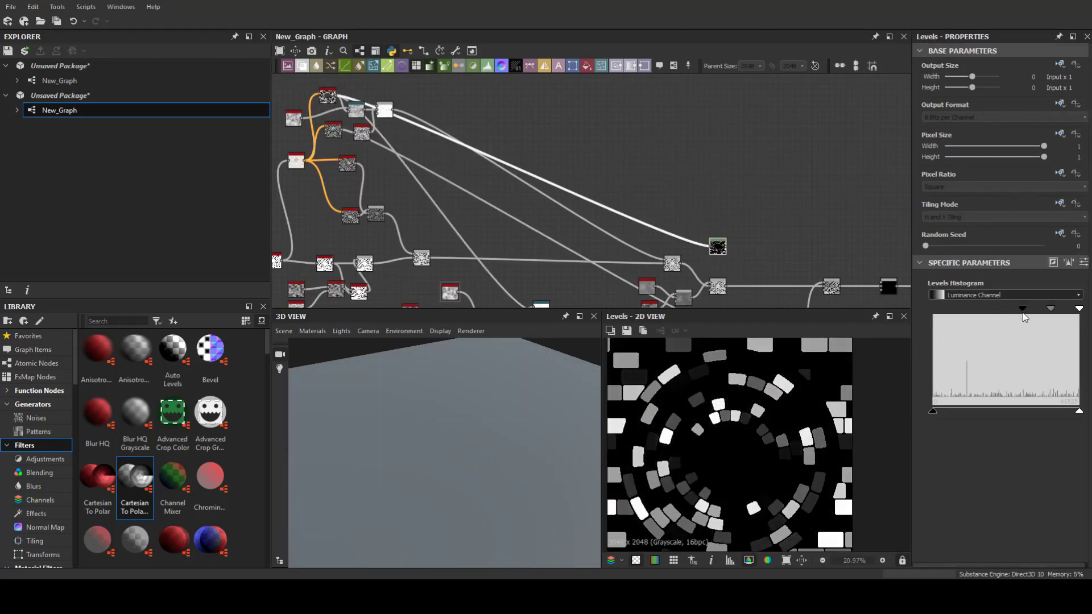
Reselect the Directional Warp node and pan over to the blend nodes
{"action": "middle_click_drag", "start_coordinate": [861, 293], "coordinate": [782, 183]}
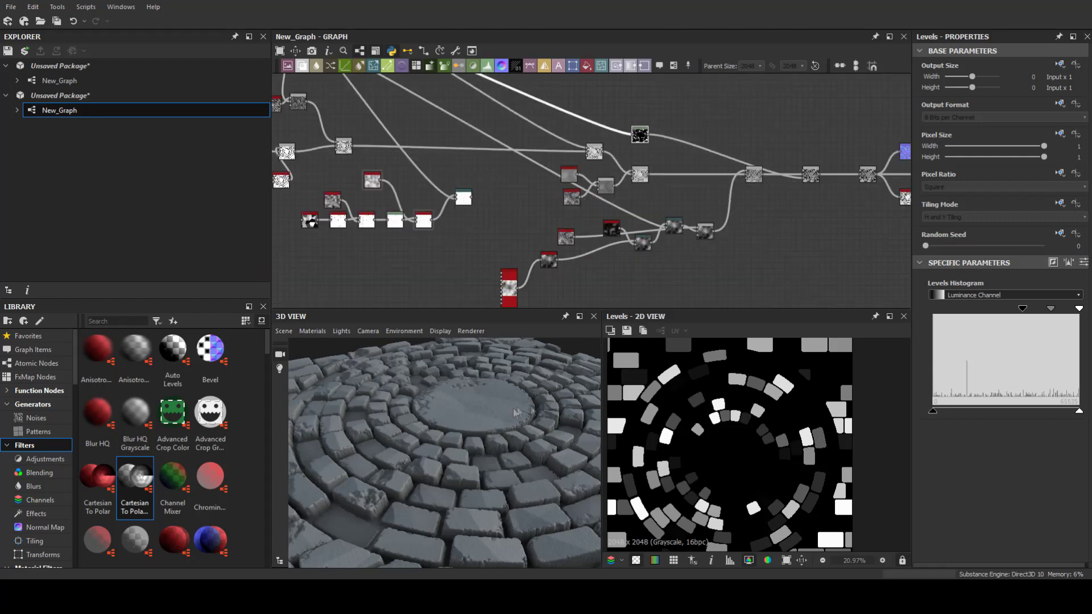
{"action": "left_click", "coordinate": [471, 199]}
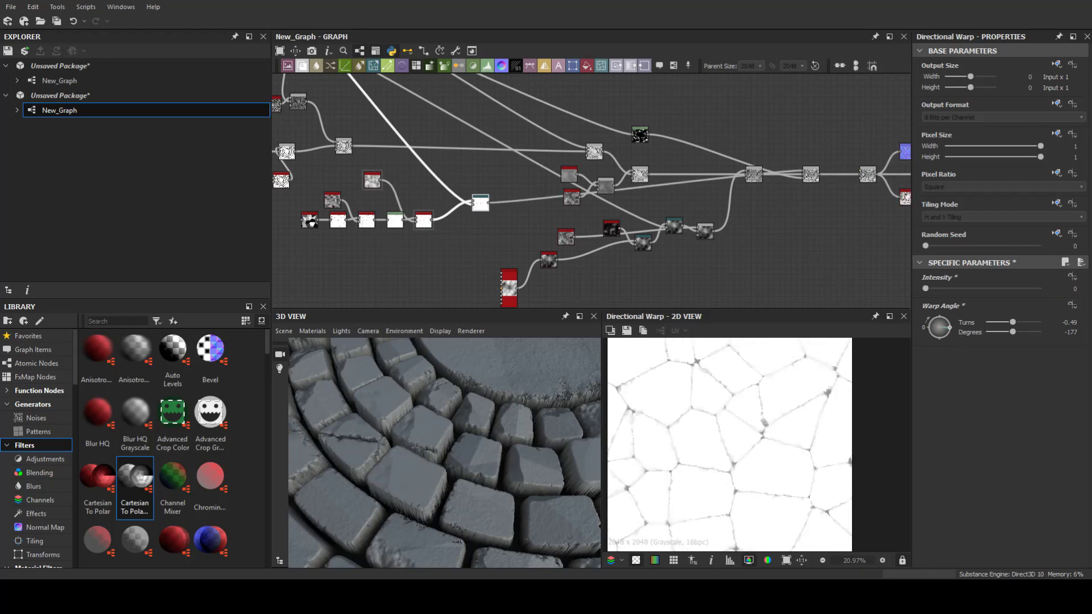
{"action": "scroll", "coordinate": [483, 211], "scroll_direction": "up", "scroll_amount": 2}
{"action": "scroll", "coordinate": [484, 210], "scroll_direction": "up", "scroll_amount": 2}
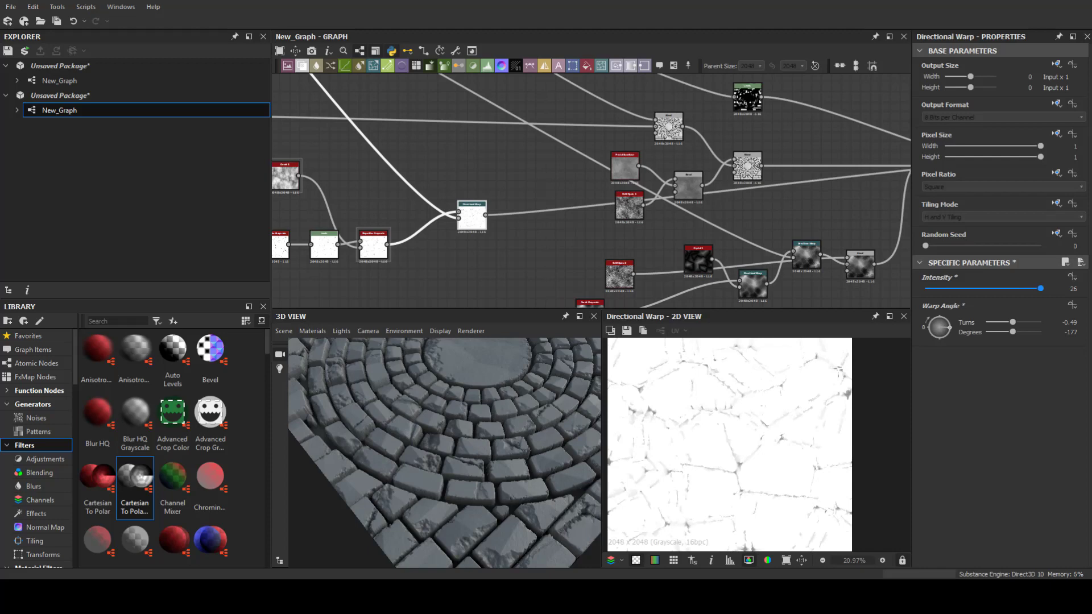
{"action": "middle_click_drag", "start_coordinate": [748, 98], "coordinate": [528, 154]}
Set the crack Blend's opacity to 0.38 and orbit the 3D view over the paving
{"action": "double_click", "coordinate": [528, 154]}
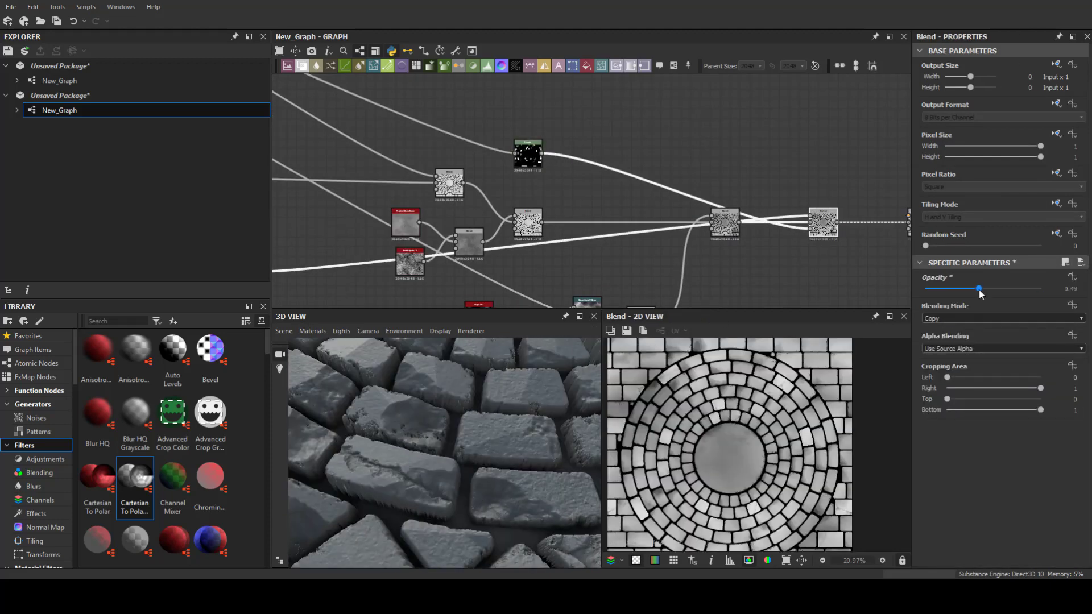
{"action": "scroll", "coordinate": [512, 455], "scroll_direction": "down", "scroll_amount": 5}
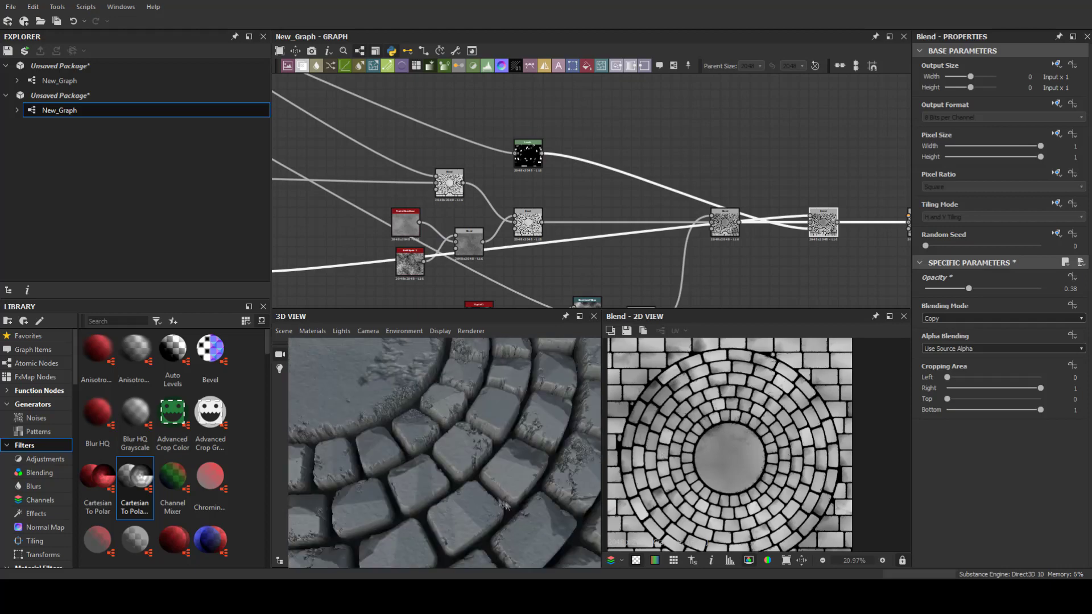
{"action": "left_click_drag", "start_coordinate": [518, 460], "coordinate": [487, 447]}
{"action": "scroll", "coordinate": [513, 421], "scroll_direction": "down", "scroll_amount": 3}
{"action": "mouse_move", "coordinate": [555, 435]}
{"action": "left_mouse_down"}
{"action": "mouse_move", "coordinate": [529, 429]}
{"action": "mouse_move", "coordinate": [552, 388]}
{"action": "mouse_move", "coordinate": [510, 397]}
{"action": "left_mouse_up"}
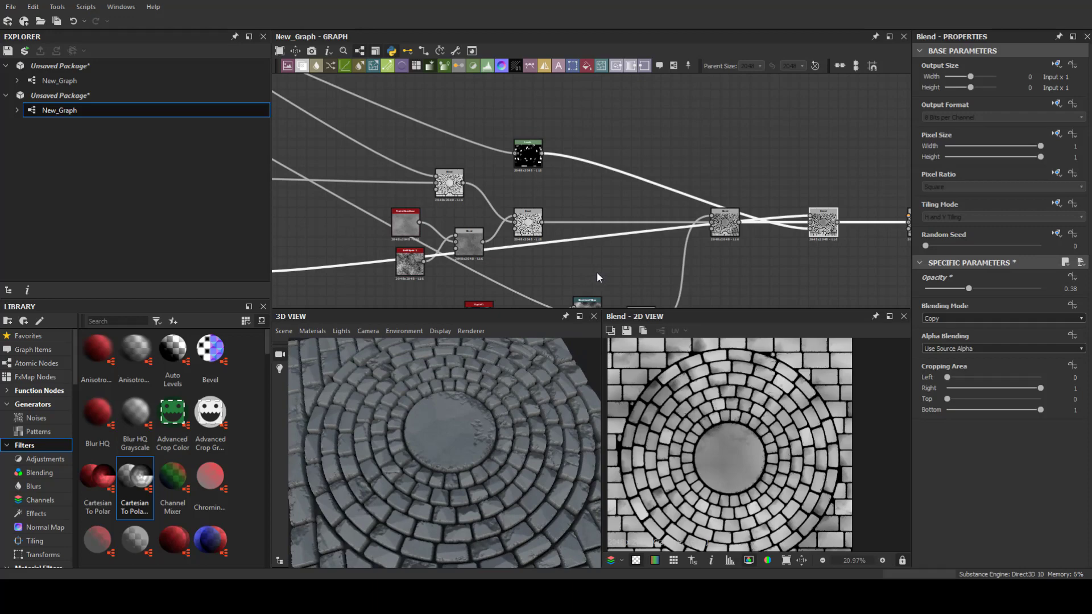
{"action": "left_click_drag", "start_coordinate": [540, 432], "coordinate": [543, 398]}
{"action": "scroll", "coordinate": [622, 245], "scroll_direction": "down", "scroll_amount": 3}
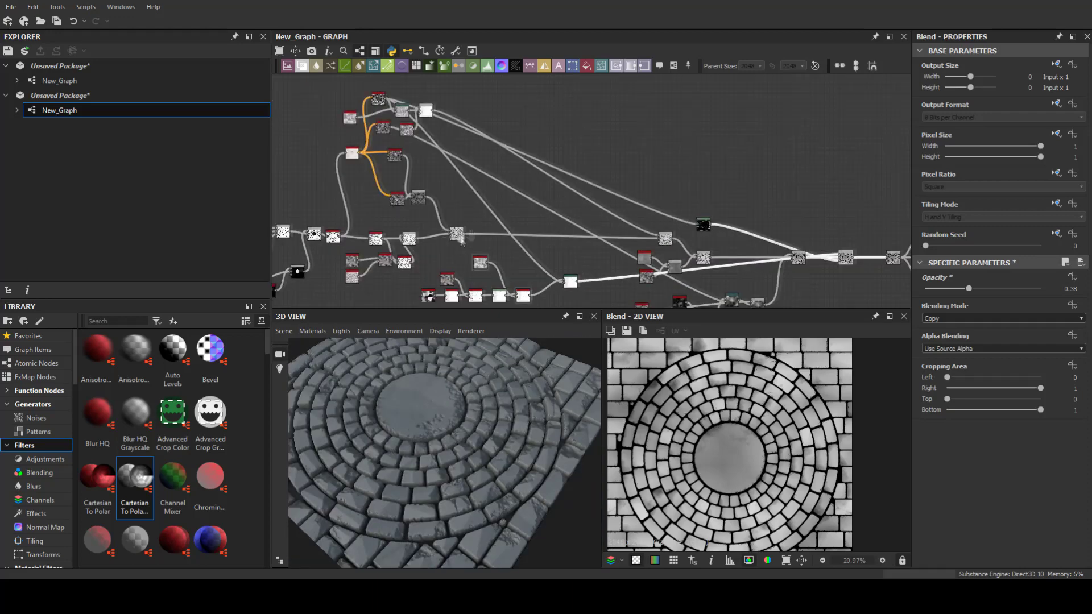
Inspect the central-hole mask and the Polygon circle's output and settings
{"action": "middle_click_drag", "start_coordinate": [622, 244], "coordinate": [406, 270]}
{"action": "double_click", "coordinate": [389, 278]}
{"action": "scroll", "coordinate": [405, 270], "scroll_direction": "up", "scroll_amount": 2}
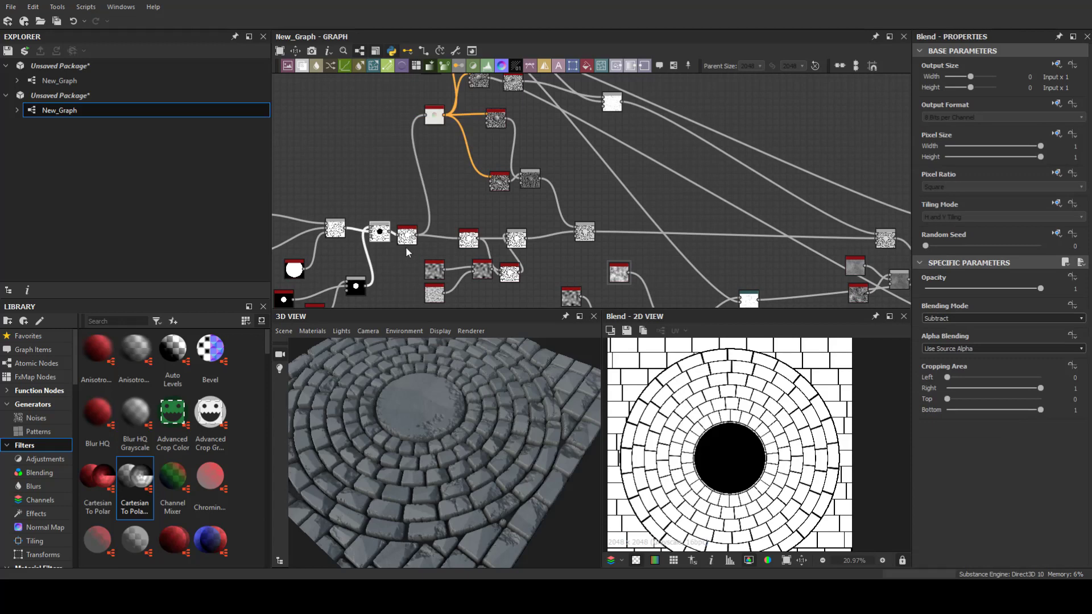
{"action": "scroll", "coordinate": [405, 247], "scroll_direction": "up", "scroll_amount": 2}
{"action": "double_click", "coordinate": [327, 256]}
{"action": "double_click", "coordinate": [329, 259]}
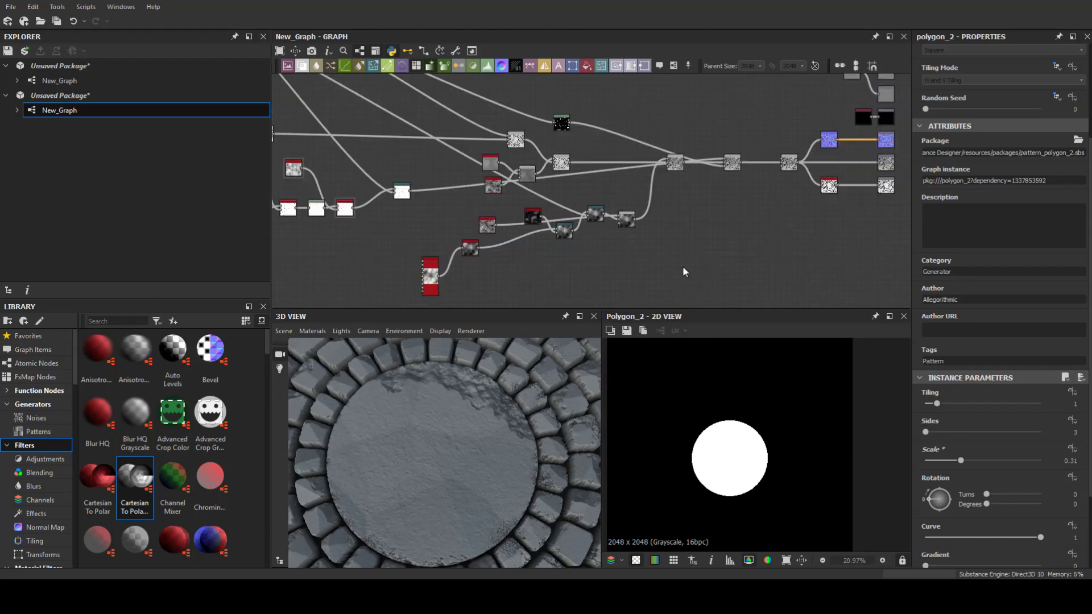
Add a Multiply Blend with the circle and Flood Fill to Gradient at 150°, 0.95 variation
{"action": "key", "text": "space"}
{"action": "type", "text": "blend"}
{"action": "key", "text": "Return"}
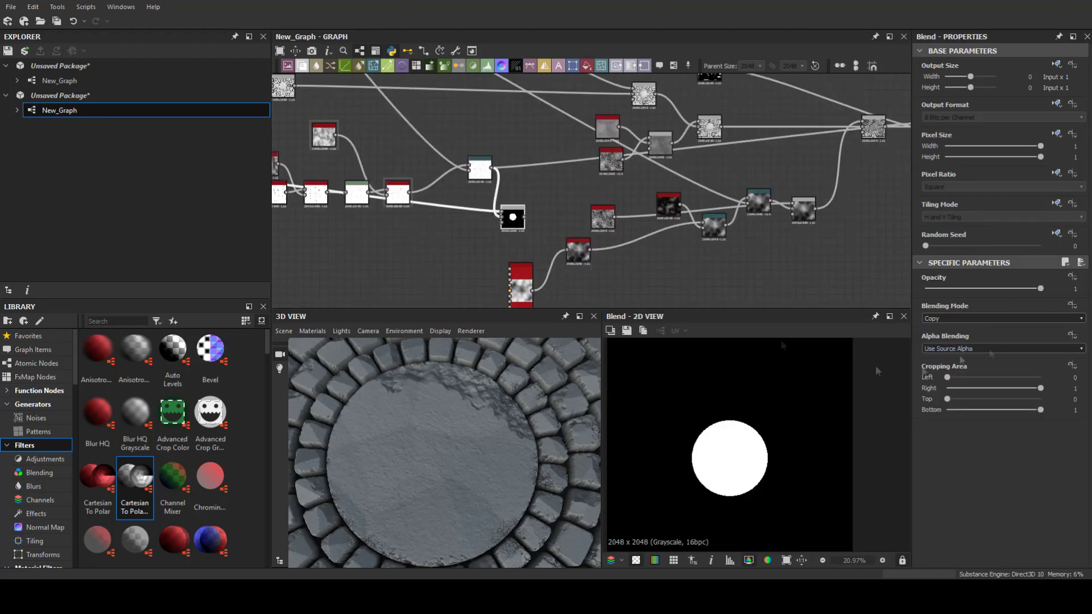
{"action": "scroll", "coordinate": [981, 318], "scroll_direction": "down", "scroll_amount": 2}
{"action": "scroll", "coordinate": [981, 319], "scroll_direction": "down", "scroll_amount": 1}
{"action": "left_click_drag", "start_coordinate": [513, 217], "coordinate": [414, 243]}
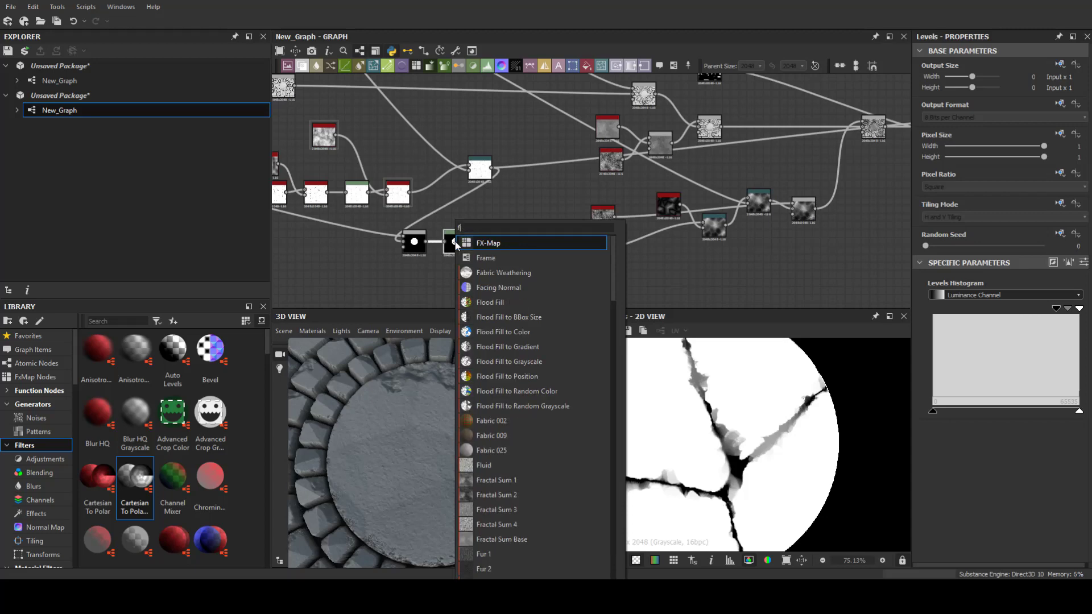
{"action": "left_click_drag", "start_coordinate": [508, 234], "coordinate": [502, 242]}
{"action": "left_click", "coordinate": [569, 287]}
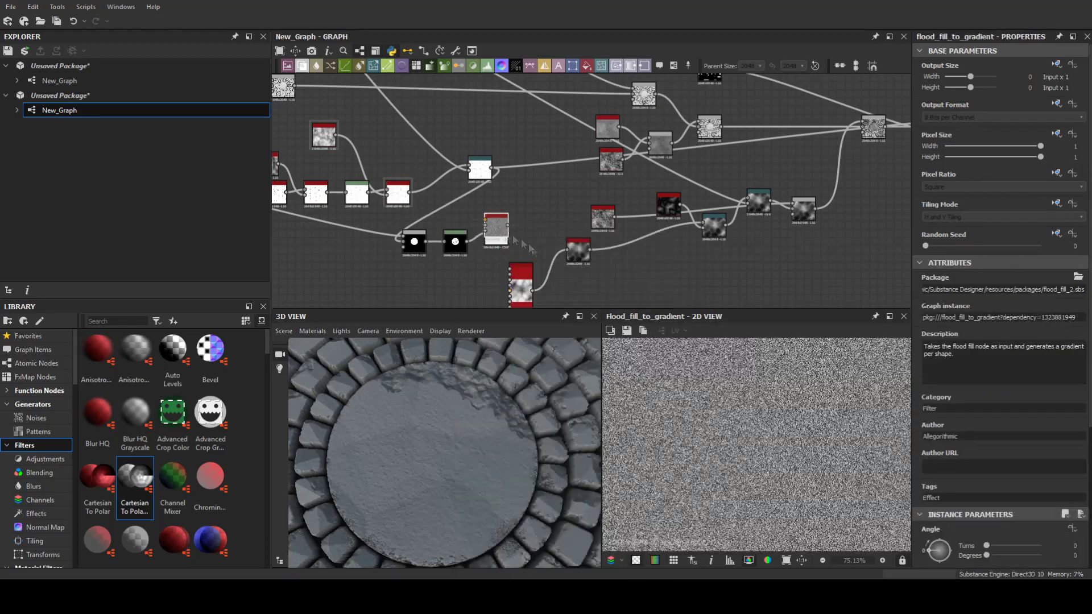
{"action": "scroll", "coordinate": [938, 463], "scroll_direction": "down", "scroll_amount": 3}
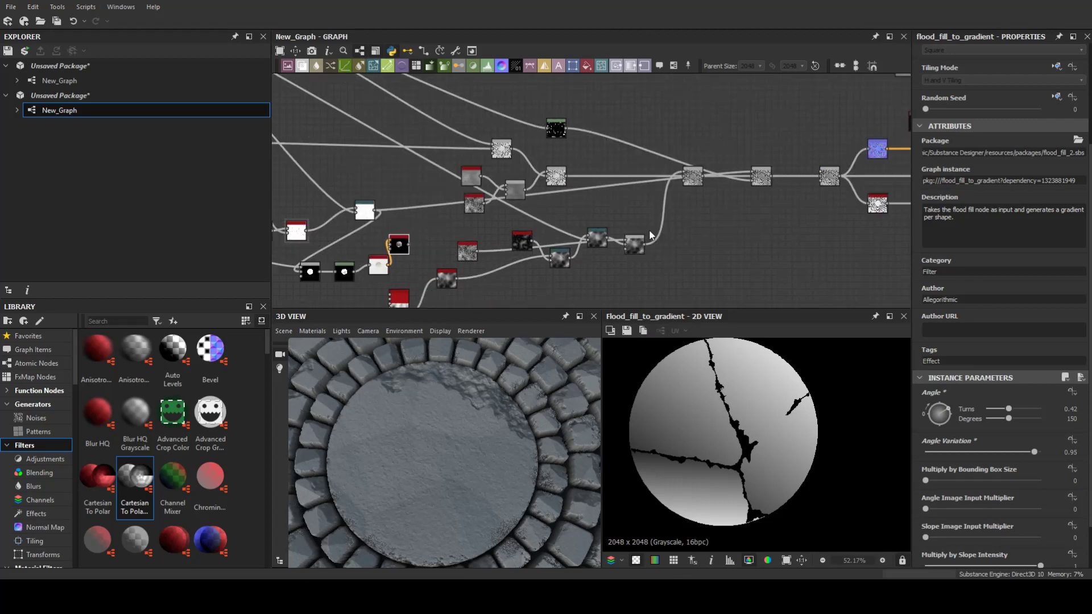
Wire the crack pattern and the Flood Fill to Gradient into a new Multiply Blend
{"action": "key", "text": "space"}
{"action": "key", "text": "Return"}
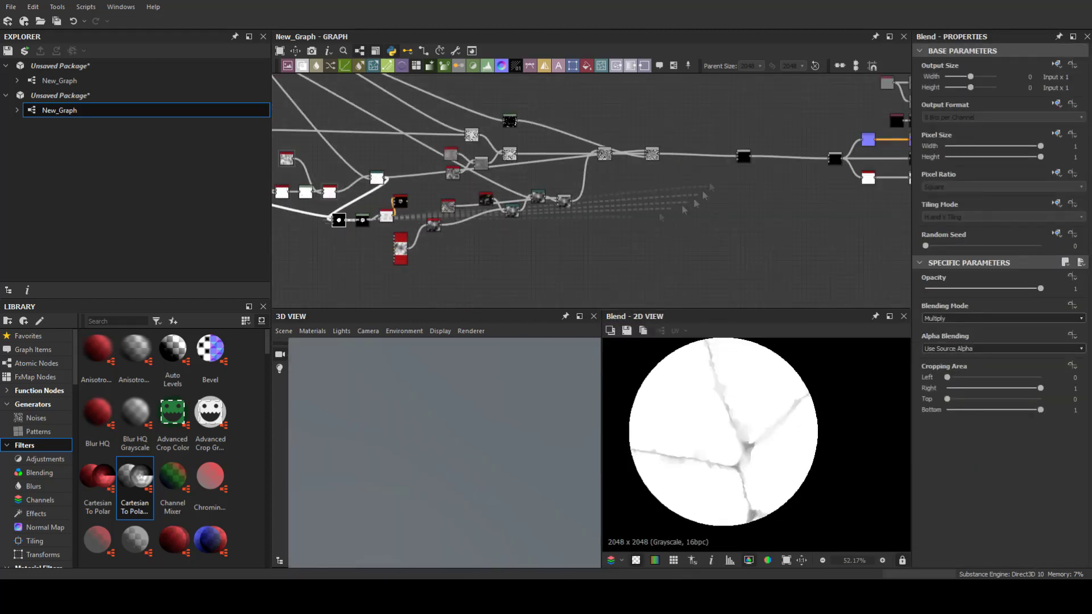
{"action": "left_click_drag", "start_coordinate": [341, 222], "coordinate": [742, 169]}
{"action": "left_click", "coordinate": [947, 350]}
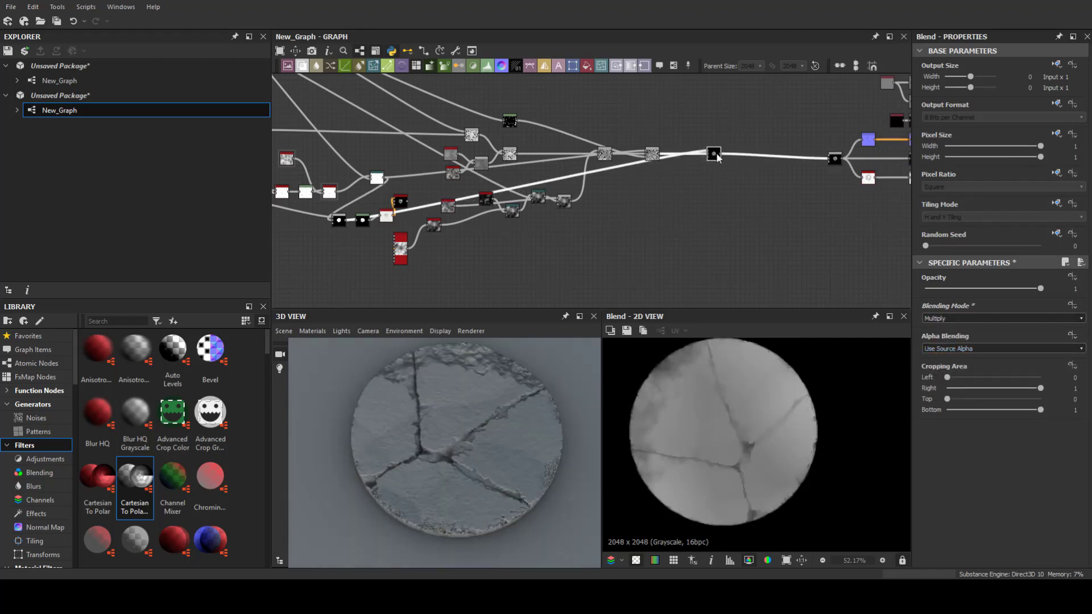
{"action": "middle_click_drag", "start_coordinate": [716, 153], "coordinate": [958, 180]}
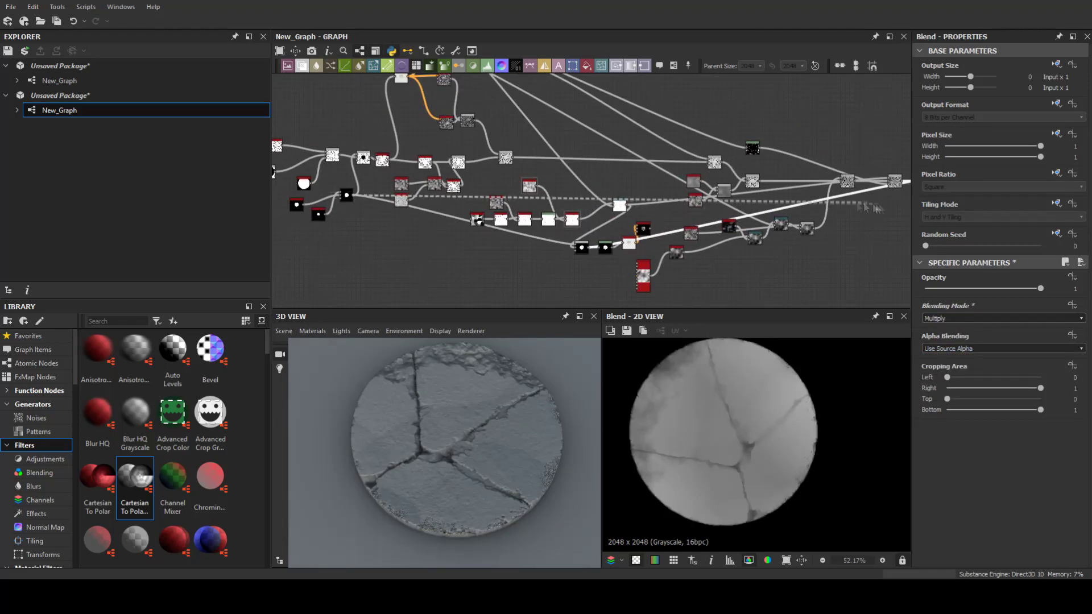
{"action": "middle_click_drag", "start_coordinate": [876, 209], "coordinate": [560, 225]}
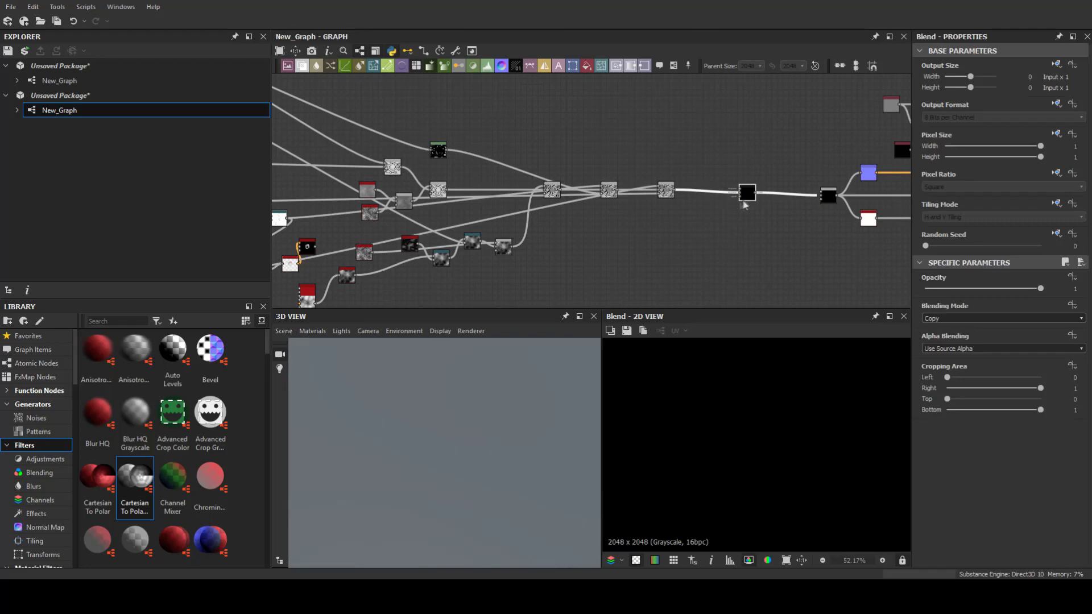
{"action": "scroll", "coordinate": [611, 242], "scroll_direction": "up", "scroll_amount": 3}
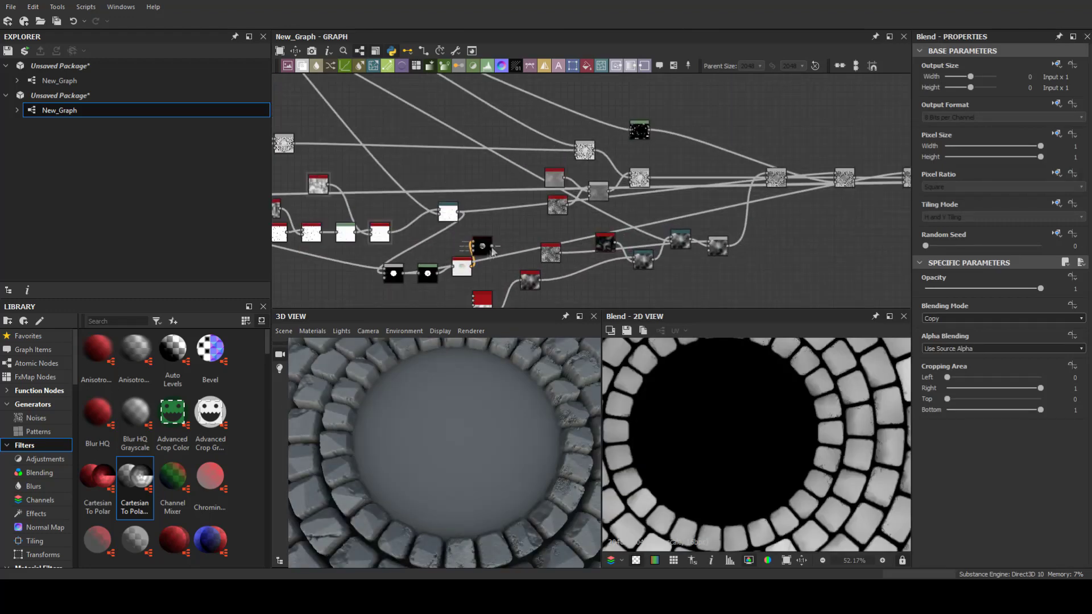
{"action": "double_click", "coordinate": [692, 247]}
{"action": "left_click_drag", "start_coordinate": [692, 246], "coordinate": [712, 190]}
{"action": "double_click", "coordinate": [722, 187]}
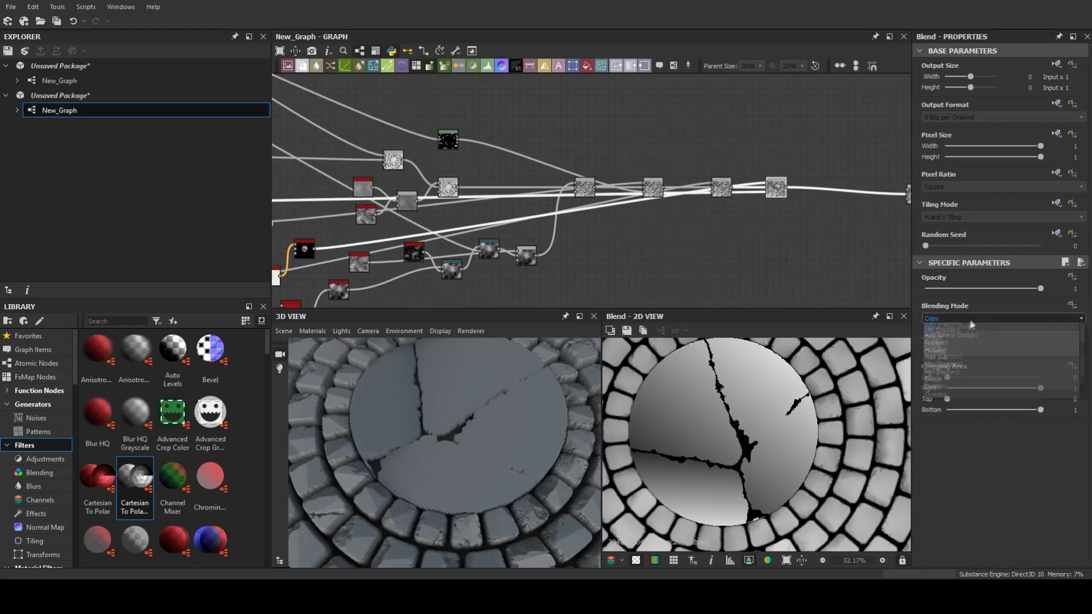
{"action": "left_click_drag", "start_coordinate": [466, 432], "coordinate": [465, 385]}
Insert a Levels node before the Blend, dragging its histogram handle left to brighten the slab
{"action": "middle_click_drag", "start_coordinate": [743, 230], "coordinate": [777, 172]}
{"action": "key", "text": "space"}
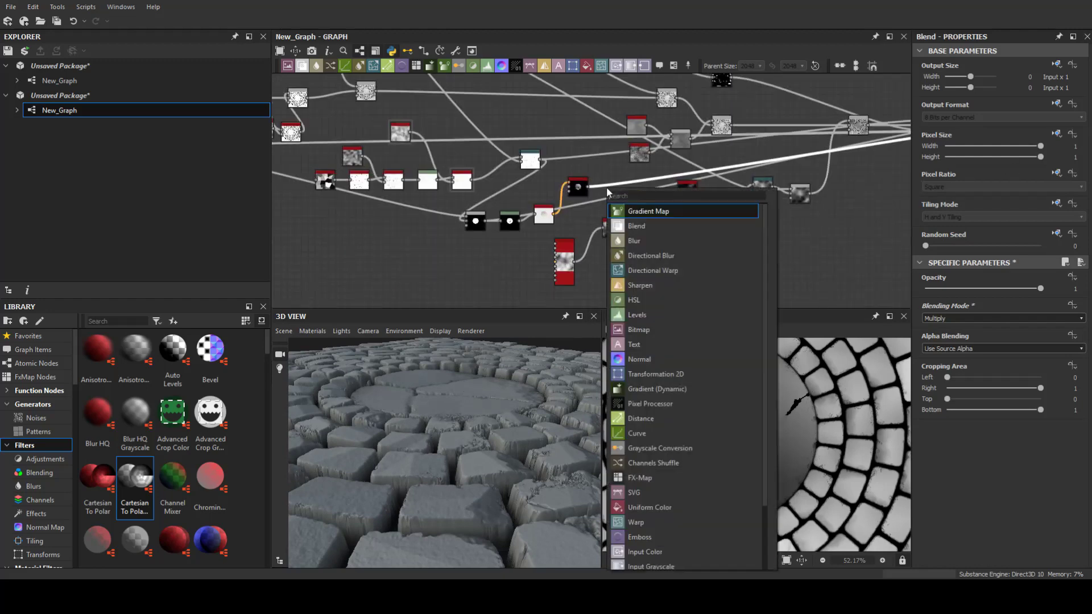
{"action": "type", "text": "levels"}
{"action": "key", "text": "Return"}
{"action": "left_click_drag", "start_coordinate": [1079, 309], "coordinate": [969, 308]}
{"action": "scroll", "coordinate": [457, 429], "scroll_direction": "up", "scroll_amount": 5}
{"action": "scroll", "coordinate": [456, 430], "scroll_direction": "up", "scroll_amount": 3}
{"action": "scroll", "coordinate": [456, 429], "scroll_direction": "down", "scroll_amount": 5}
{"action": "scroll", "coordinate": [457, 429], "scroll_direction": "down", "scroll_amount": 3}
Orbit the 3D preview to an oblique view and pan to the downstream nodes
{"action": "left_click_drag", "start_coordinate": [418, 452], "coordinate": [477, 464]}
{"action": "scroll", "coordinate": [485, 439], "scroll_direction": "up", "scroll_amount": 5}
{"action": "scroll", "coordinate": [485, 402], "scroll_direction": "up", "scroll_amount": 3}
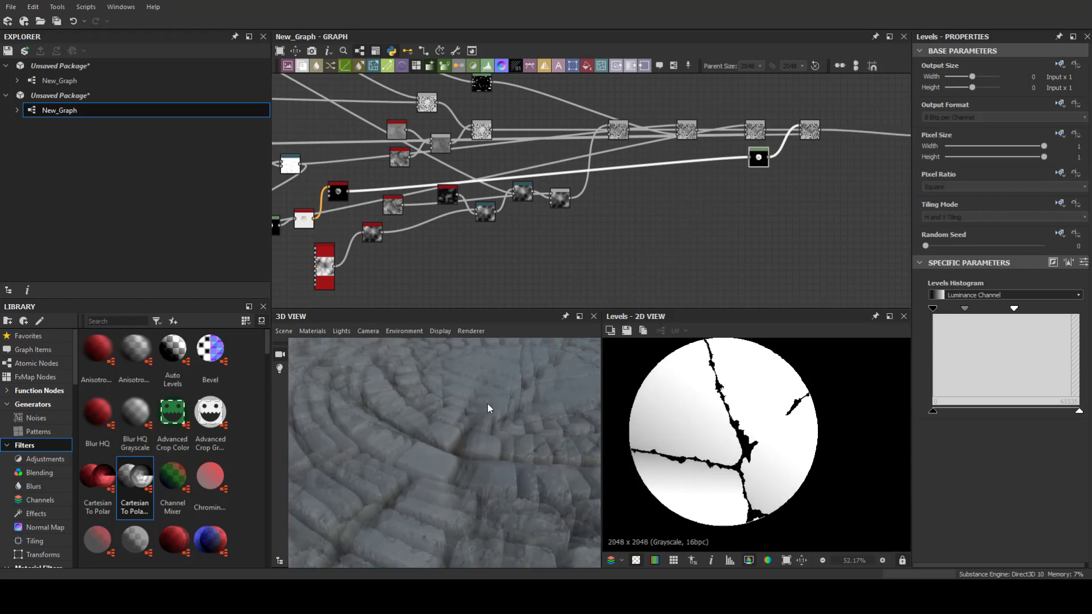
{"action": "scroll", "coordinate": [486, 421], "scroll_direction": "down", "scroll_amount": 6}
{"action": "middle_click_drag", "start_coordinate": [904, 154], "coordinate": [641, 173]}
{"action": "scroll", "coordinate": [657, 173], "scroll_direction": "up", "scroll_amount": 3}
{"action": "key", "text": "space"}
Add a Height Blend node, plus a Clouds 2 noise feeding a new Blend node
{"action": "type", "text": "height"}
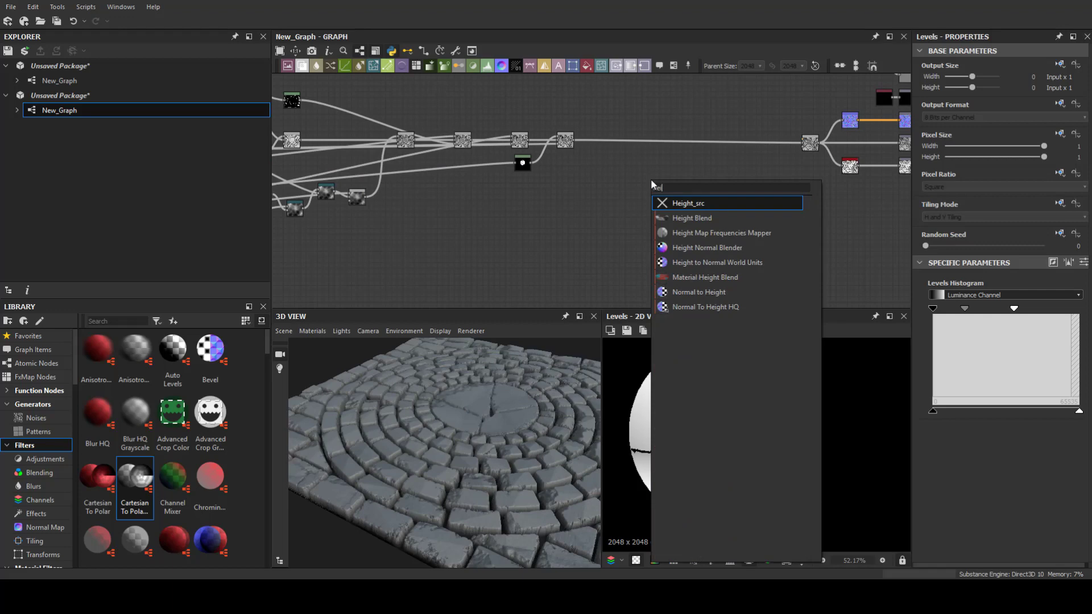
{"action": "key", "text": "Return"}
{"action": "scroll", "coordinate": [651, 178], "scroll_direction": "up", "scroll_amount": 3}
{"action": "key", "text": "space"}
{"action": "type", "text": "clouds"}
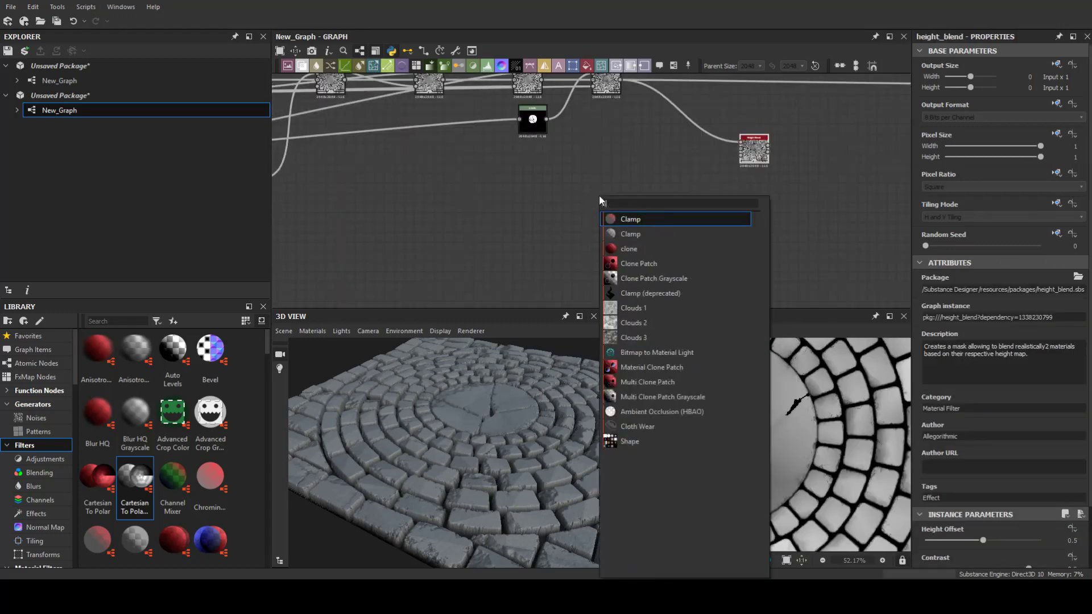
{"action": "key", "text": "Return"}
{"action": "scroll", "coordinate": [592, 196], "scroll_direction": "up", "scroll_amount": 3}
{"action": "key", "text": "space"}
{"action": "left_click", "coordinate": [569, 222]}
{"action": "left_click_drag", "start_coordinate": [563, 183], "coordinate": [607, 182]}
{"action": "left_click_drag", "start_coordinate": [637, 188], "coordinate": [697, 167]}
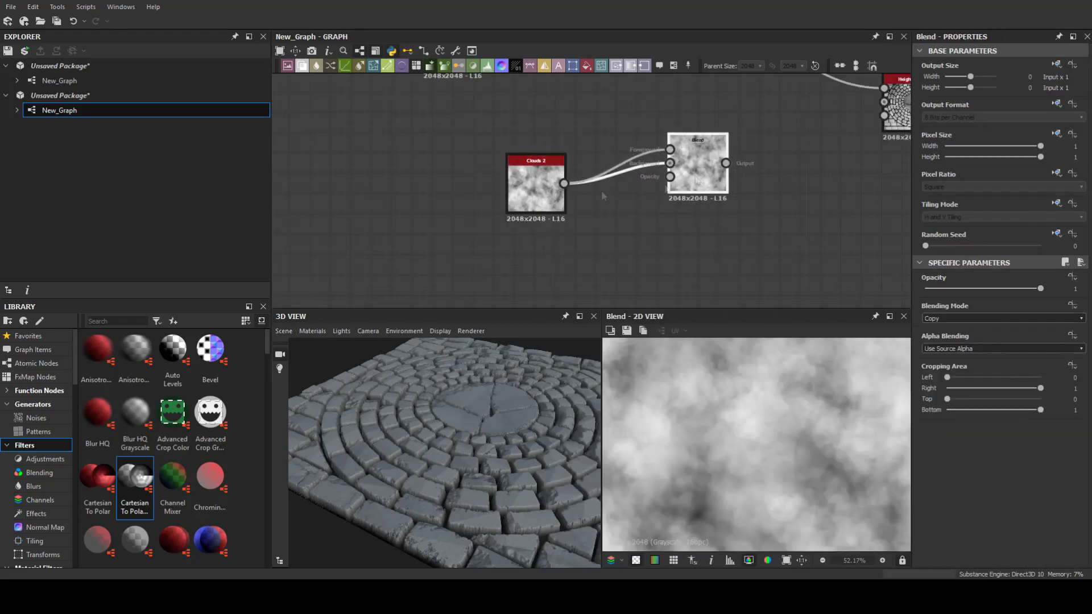
{"action": "left_click_drag", "start_coordinate": [534, 188], "coordinate": [464, 147]}
Feed a coarser Perlin Noise into the Blend's second input in Multiply mode
{"action": "left_click_drag", "start_coordinate": [670, 163], "coordinate": [594, 235]}
{"action": "type", "text": "perlin"}
{"action": "key", "text": "Return"}
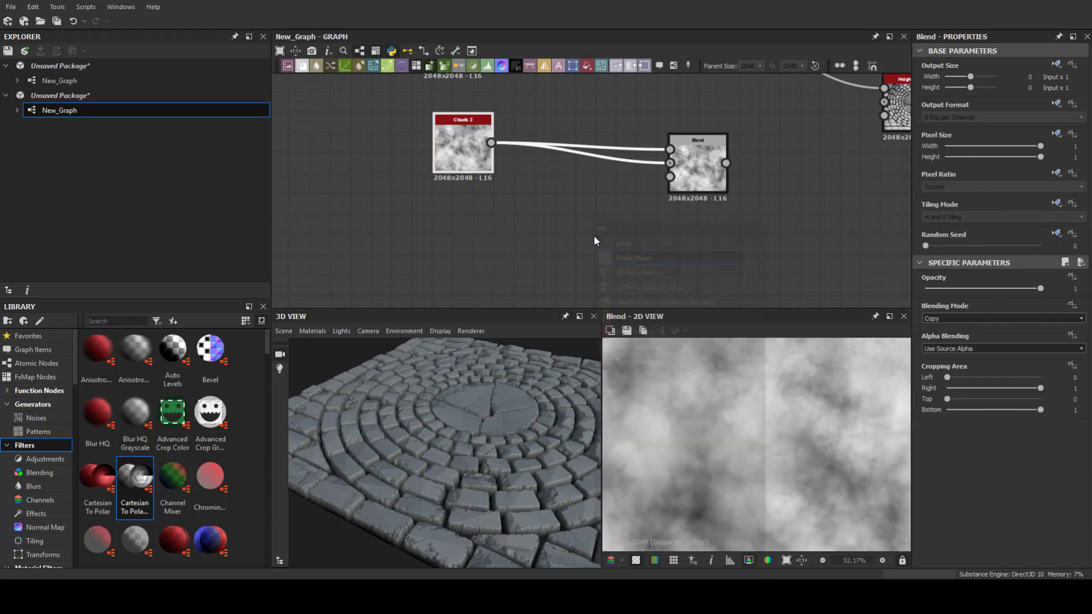
{"action": "left_click", "coordinate": [698, 165]}
{"action": "left_click", "coordinate": [960, 323]}
{"action": "left_click", "coordinate": [956, 345]}
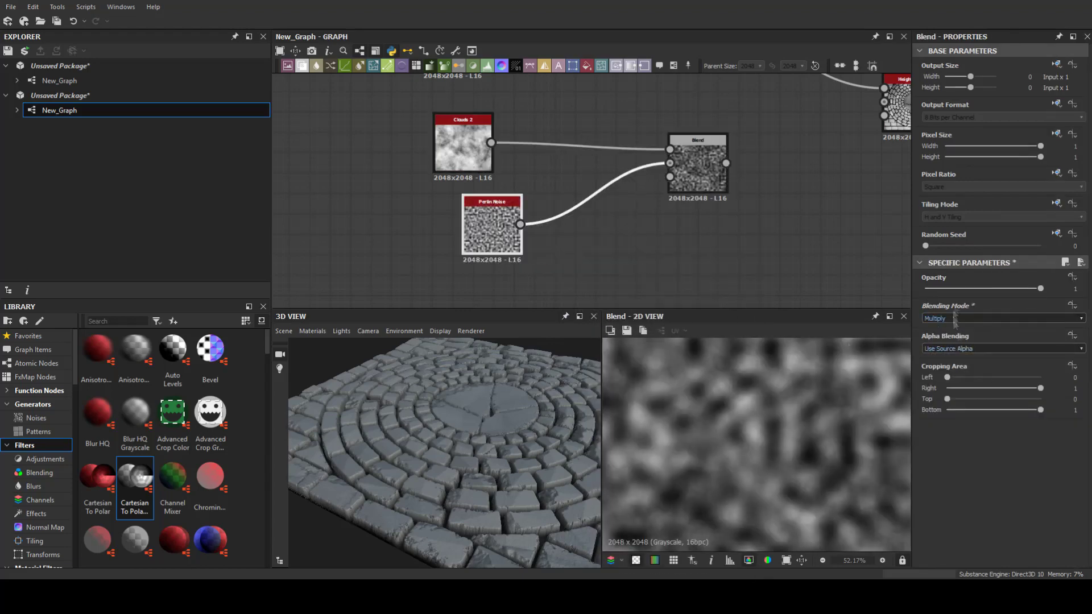
{"action": "left_click", "coordinate": [492, 224]}
{"action": "left_click_drag", "start_coordinate": [944, 541], "coordinate": [932, 541]}
{"action": "scroll", "coordinate": [757, 444], "scroll_direction": "down", "scroll_amount": 3}
Blend in BnW Spots 2 and wire the noise mix into the Height Blend mask
{"action": "left_click_drag", "start_coordinate": [699, 165], "coordinate": [627, 165]}
{"action": "key", "text": "space"}
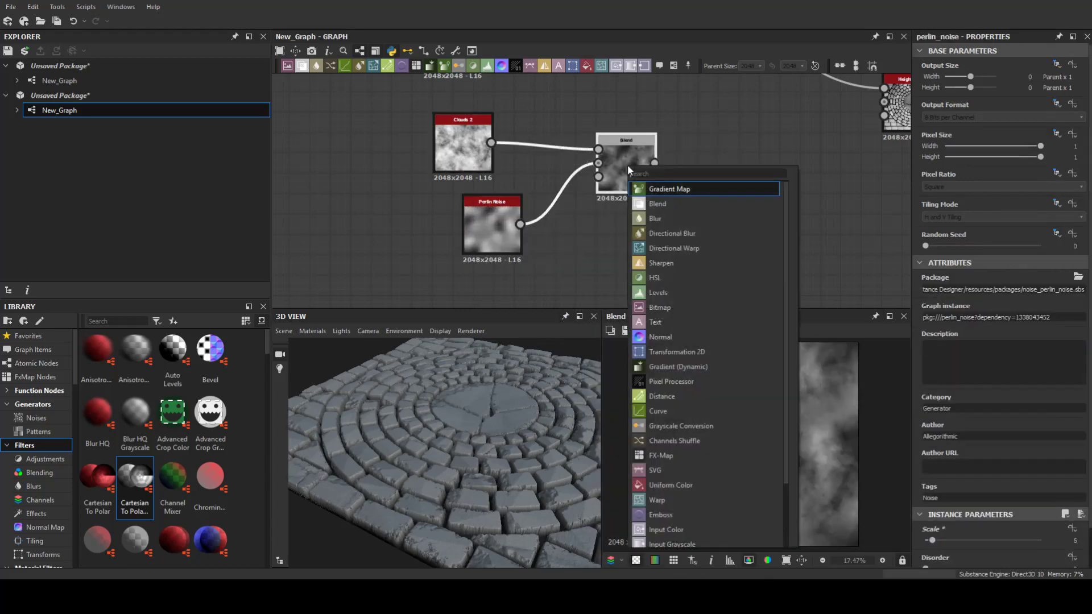
{"action": "type", "text": "bnw"}
{"action": "key", "text": "Down"}
{"action": "key", "text": "Return"}
{"action": "double_click", "coordinate": [712, 164]}
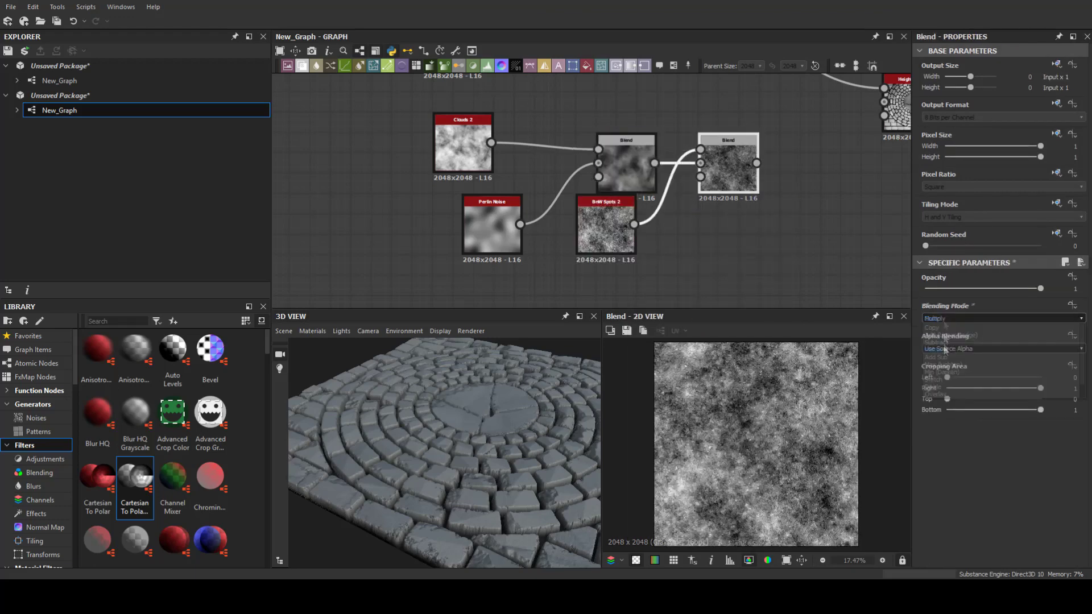
{"action": "middle_click_drag", "start_coordinate": [773, 208], "coordinate": [611, 254]}
{"action": "double_click", "coordinate": [730, 157]}
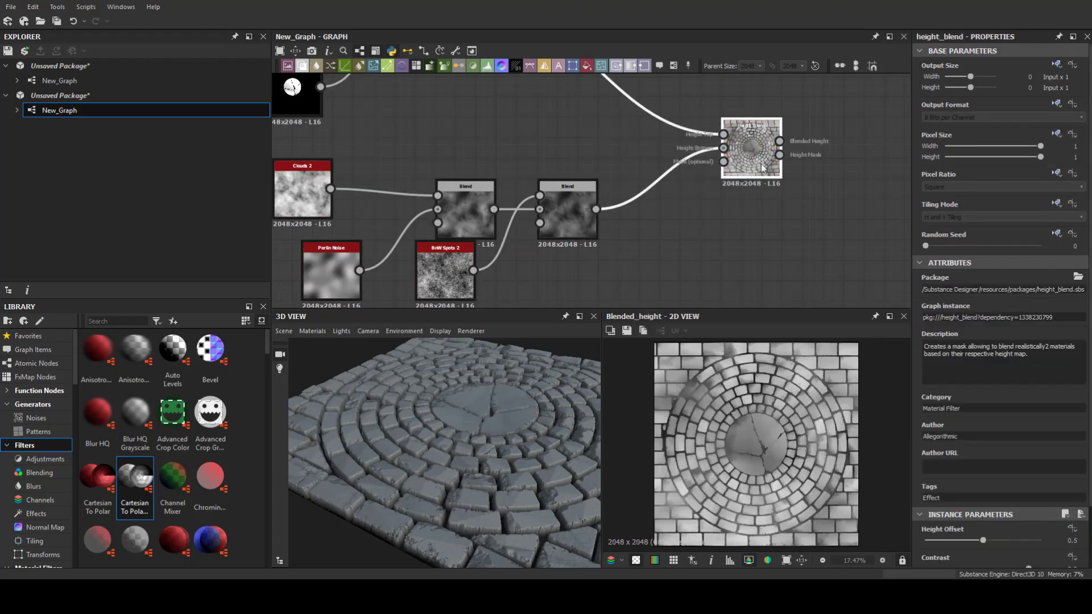
Lower the first noise Blend's opacity almost to zero
{"action": "scroll", "coordinate": [512, 228], "scroll_direction": "down", "scroll_amount": 3}
{"action": "scroll", "coordinate": [485, 378], "scroll_direction": "up", "scroll_amount": 3}
{"action": "scroll", "coordinate": [485, 379], "scroll_direction": "up", "scroll_amount": 3}
{"action": "scroll", "coordinate": [485, 379], "scroll_direction": "up", "scroll_amount": 3}
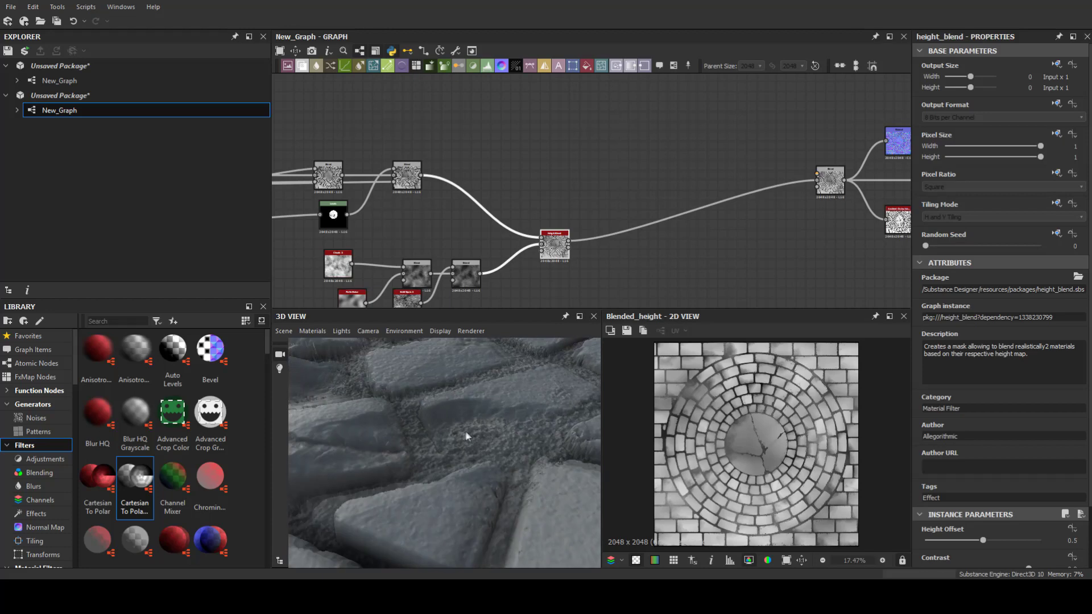
{"action": "scroll", "coordinate": [463, 434], "scroll_direction": "up", "scroll_amount": 2}
{"action": "middle_click_drag", "start_coordinate": [511, 272], "coordinate": [545, 236]}
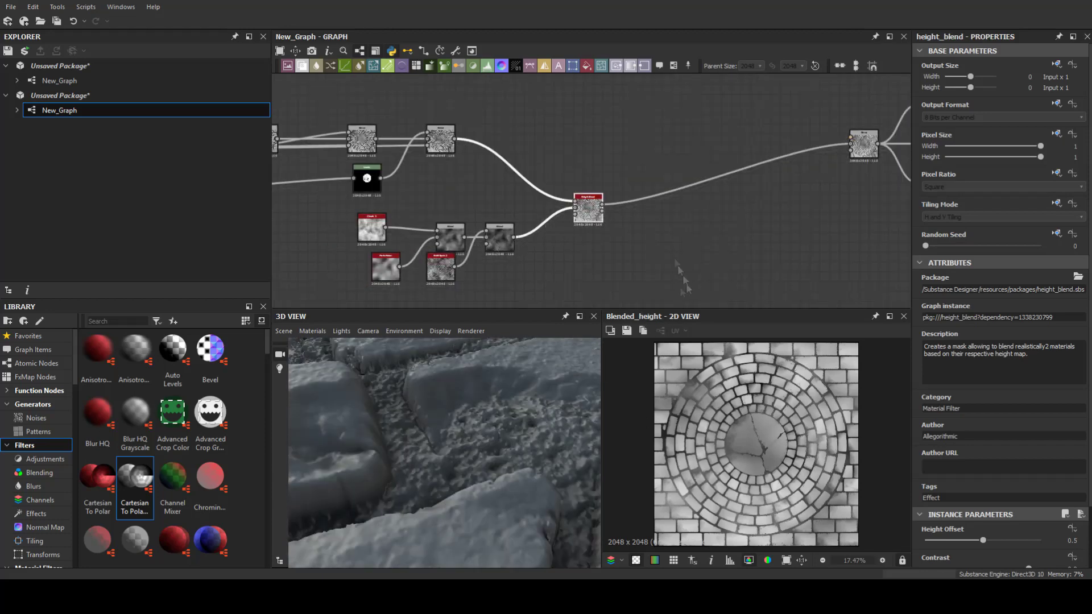
{"action": "left_click", "coordinate": [500, 237]}
{"action": "left_click_drag", "start_coordinate": [1040, 289], "coordinate": [936, 289]}
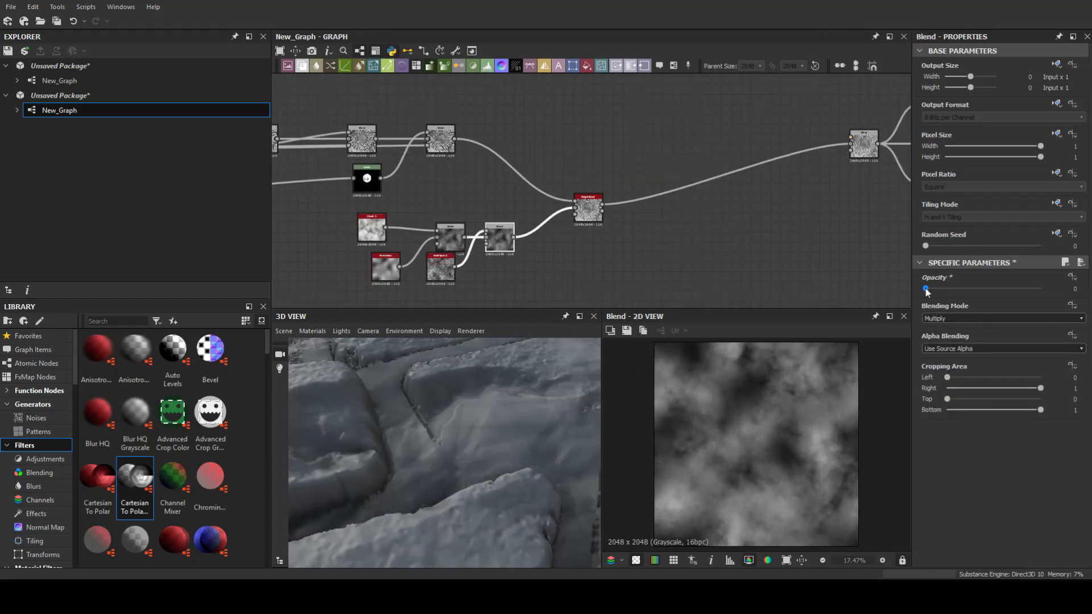
Preview the Levels and Height Blend outputs, orbiting closer to the cobblestones in 3D
{"action": "scroll", "coordinate": [499, 414], "scroll_direction": "down", "scroll_amount": 3}
{"action": "scroll", "coordinate": [499, 414], "scroll_direction": "down", "scroll_amount": 3}
{"action": "scroll", "coordinate": [488, 434], "scroll_direction": "down", "scroll_amount": 2}
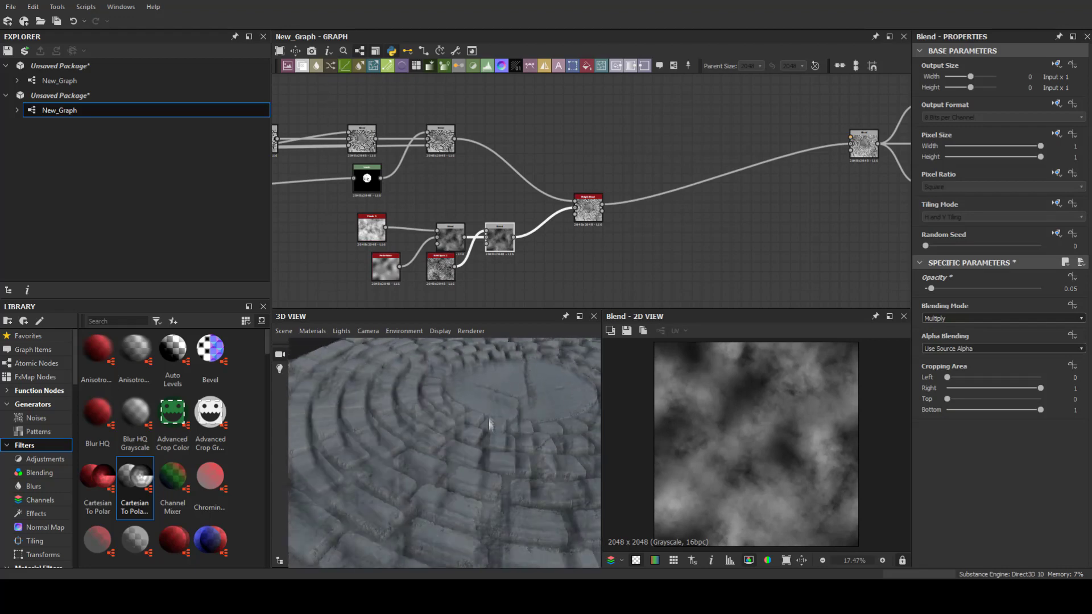
{"action": "middle_click_drag", "start_coordinate": [377, 191], "coordinate": [476, 184]}
{"action": "double_click", "coordinate": [477, 183]}
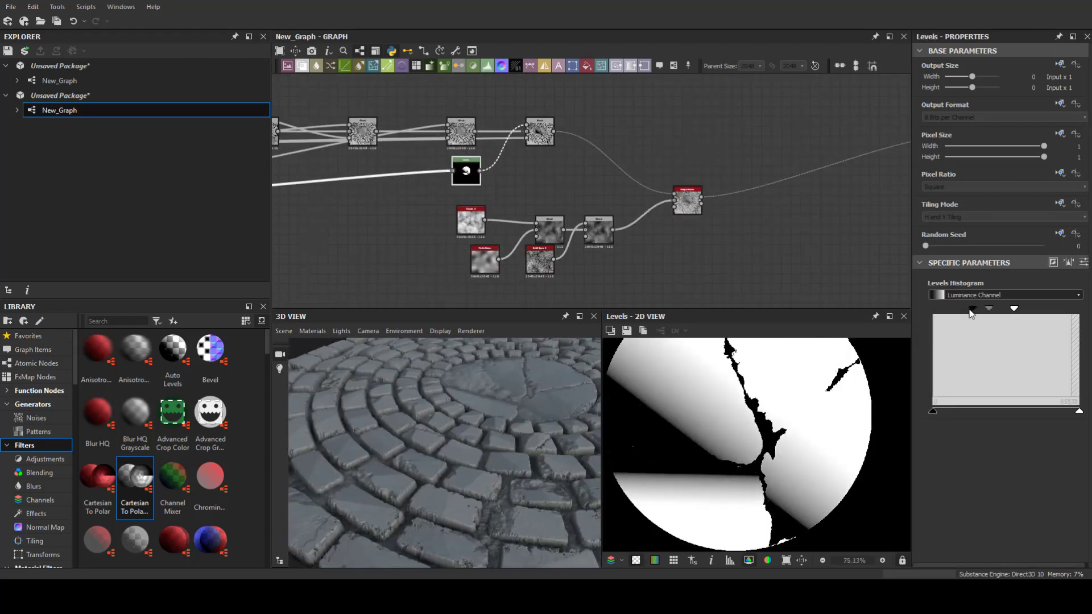
{"action": "double_click", "coordinate": [687, 200]}
{"action": "mouse_move", "coordinate": [478, 450]}
{"action": "left_mouse_down"}
{"action": "mouse_move", "coordinate": [440, 442]}
{"action": "mouse_move", "coordinate": [462, 407]}
{"action": "left_mouse_up"}
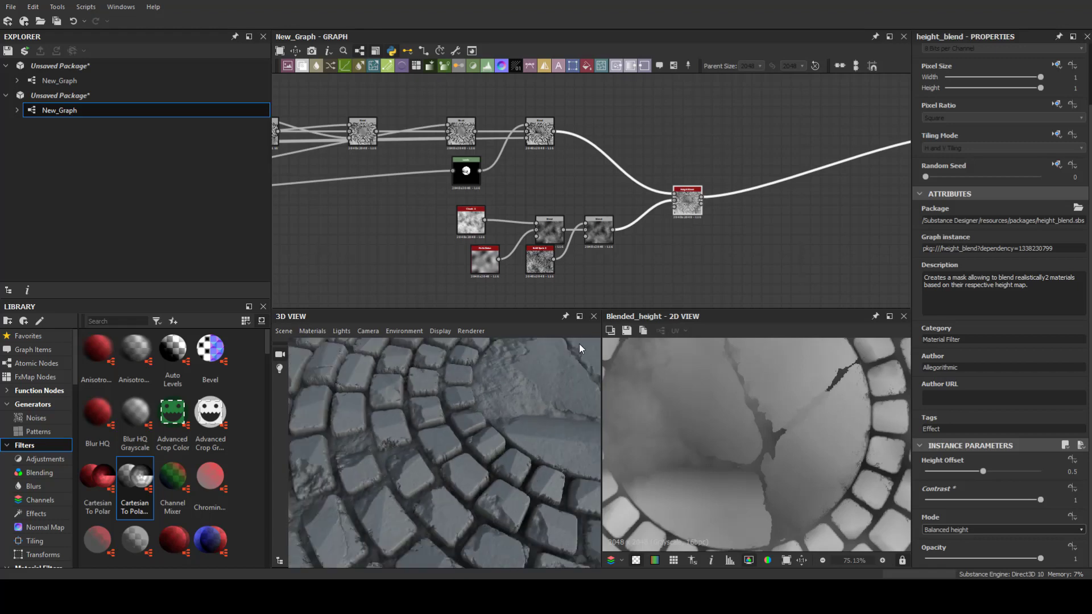
Add a Levels node and a Tile Sampler node
{"action": "middle_click_drag", "start_coordinate": [654, 227], "coordinate": [734, 211]}
{"action": "scroll", "coordinate": [754, 156], "scroll_direction": "down", "scroll_amount": 2}
{"action": "key", "text": "space"}
{"action": "left_click", "coordinate": [784, 280]}
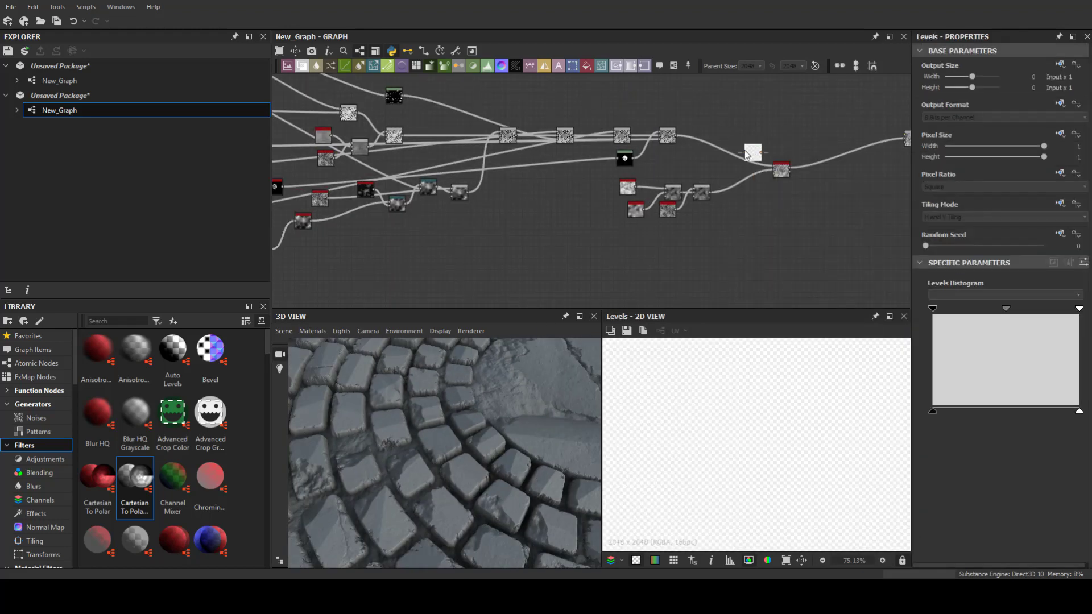
{"action": "scroll", "coordinate": [712, 177], "scroll_direction": "up", "scroll_amount": 2}
{"action": "scroll", "coordinate": [682, 140], "scroll_direction": "down", "scroll_amount": 3}
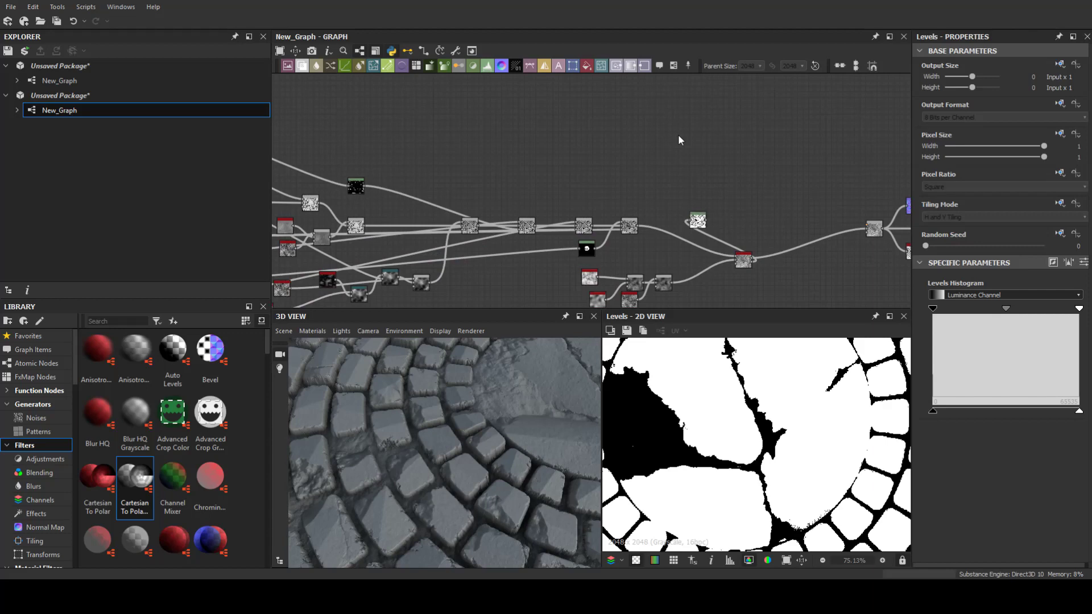
{"action": "key", "text": "space"}
{"action": "left_click", "coordinate": [745, 224]}
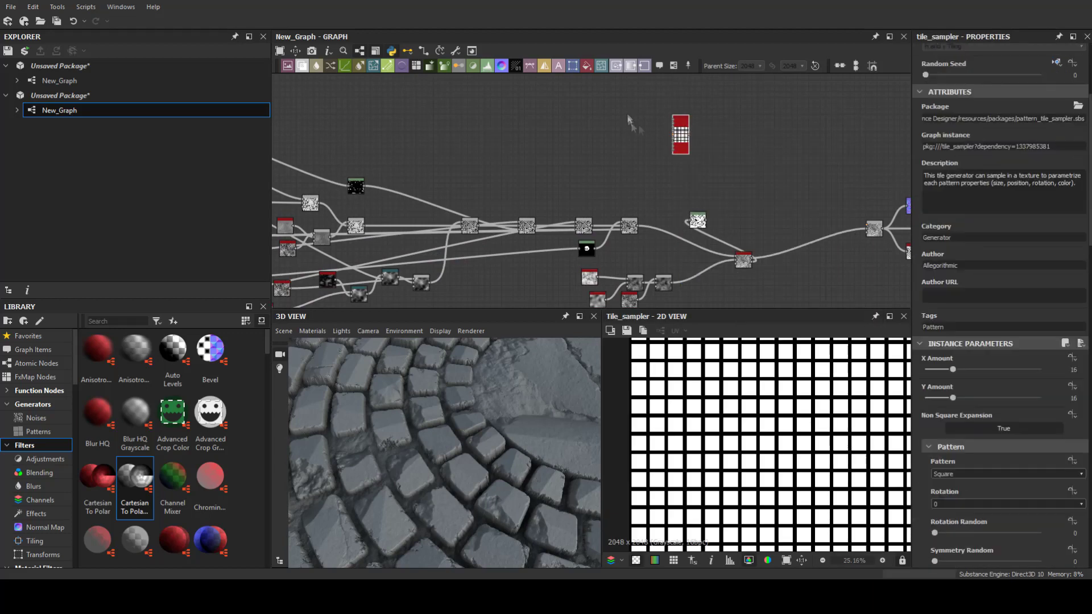
Add a pentagon Polygon 2 and scatter it as larger random tiles (26×26, position random 5.03)
{"action": "key", "text": "space"}
{"action": "type", "text": "poly"}
{"action": "left_click", "coordinate": [655, 181]}
{"action": "scroll", "coordinate": [988, 487], "scroll_direction": "down", "scroll_amount": 1}
{"action": "mouse_move", "coordinate": [1041, 463]}
{"action": "left_mouse_down"}
{"action": "mouse_move", "coordinate": [941, 462]}
{"action": "mouse_move", "coordinate": [1004, 444]}
{"action": "left_mouse_up"}
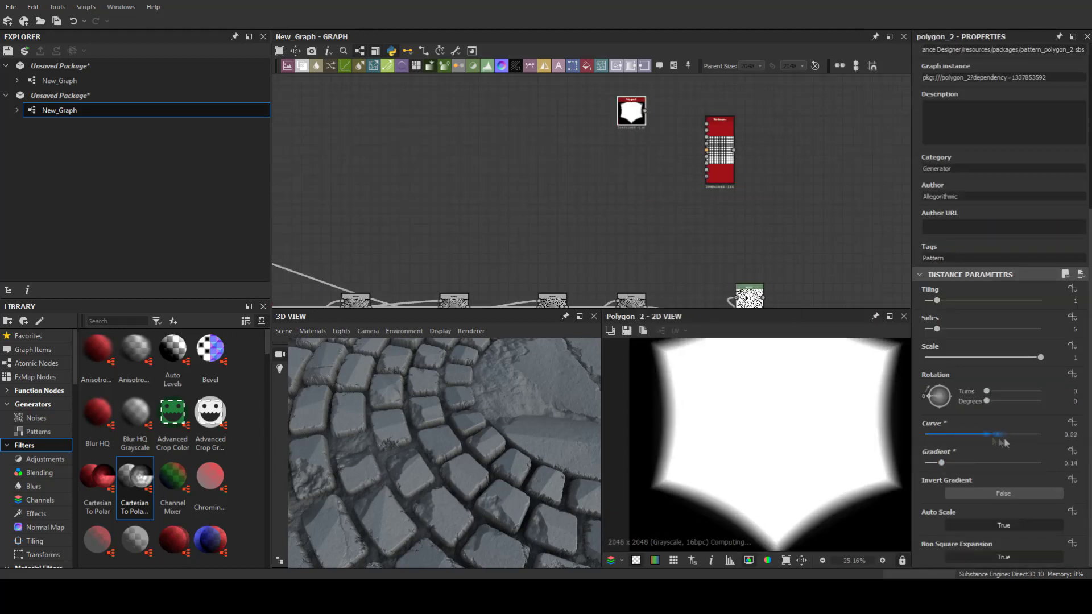
{"action": "left_click_drag", "start_coordinate": [931, 330], "coordinate": [939, 330]}
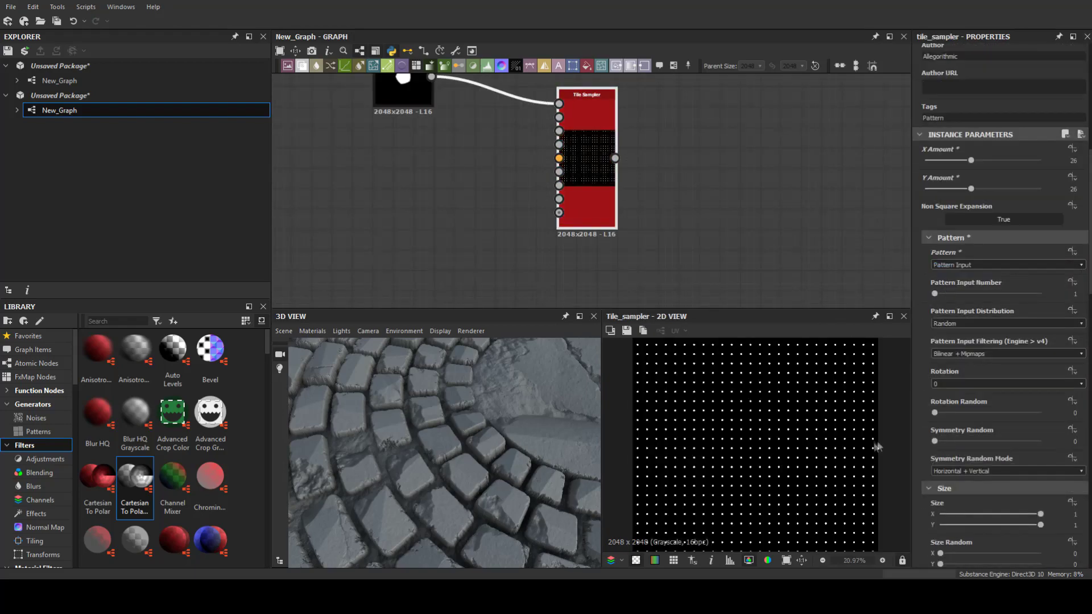
{"action": "mouse_move", "coordinate": [946, 456]}
{"action": "left_mouse_down"}
{"action": "mouse_move", "coordinate": [982, 456]}
{"action": "mouse_move", "coordinate": [967, 457]}
{"action": "left_mouse_up"}
{"action": "left_click_drag", "start_coordinate": [934, 485], "coordinate": [982, 485]}
{"action": "scroll", "coordinate": [985, 484], "scroll_direction": "down", "scroll_amount": 3}
{"action": "left_click_drag", "start_coordinate": [934, 373], "coordinate": [988, 373]}
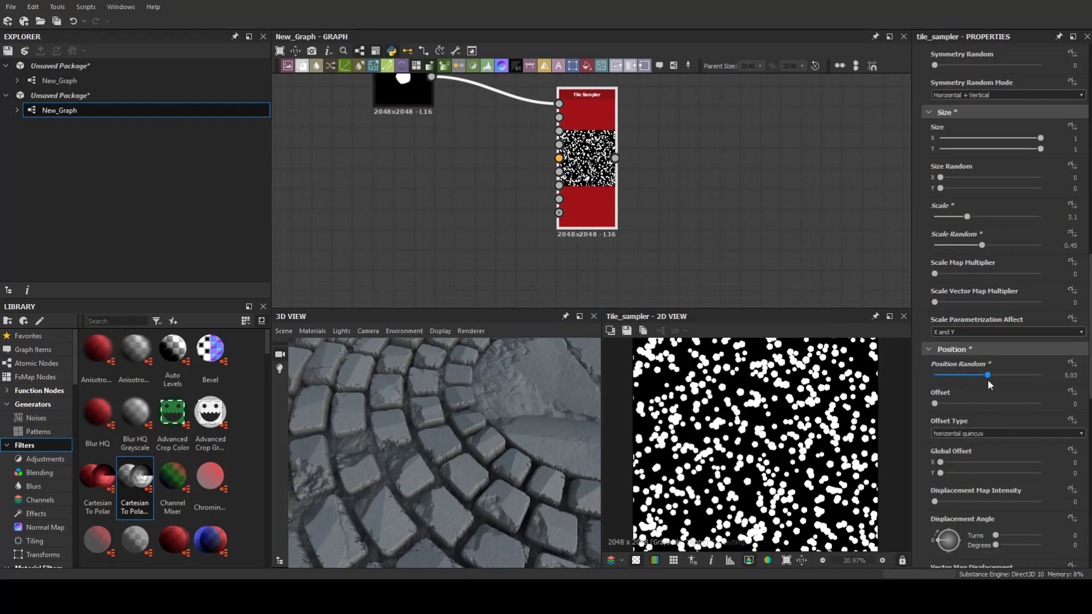
{"action": "scroll", "coordinate": [988, 373], "scroll_direction": "down", "scroll_amount": 2}
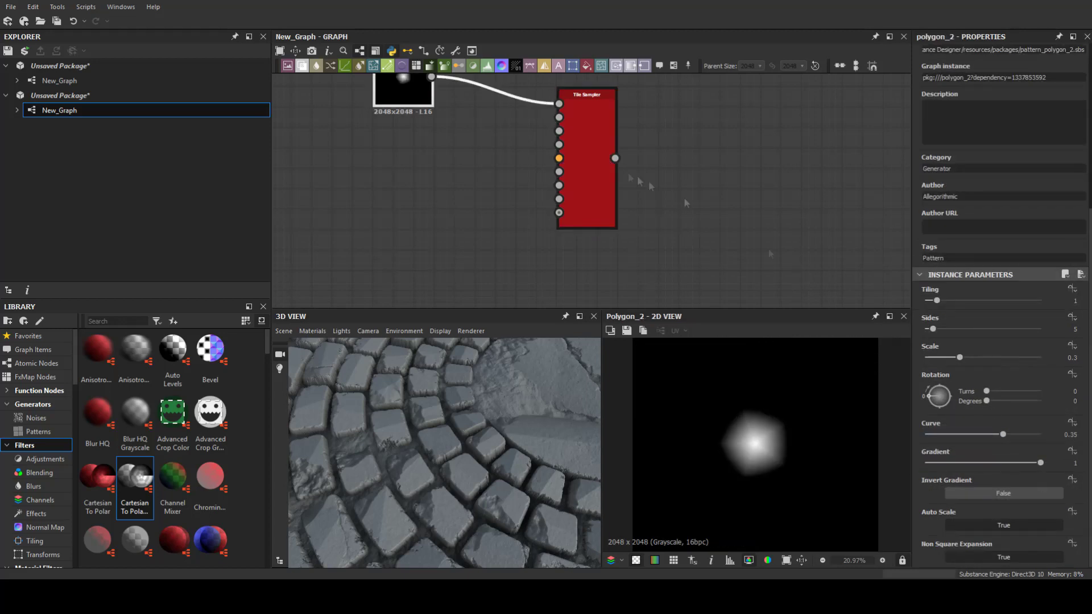
Connect a Cells 1 node into Invert Grayscale and check the Tile Sampler's scattered dots
{"action": "key", "text": "space"}
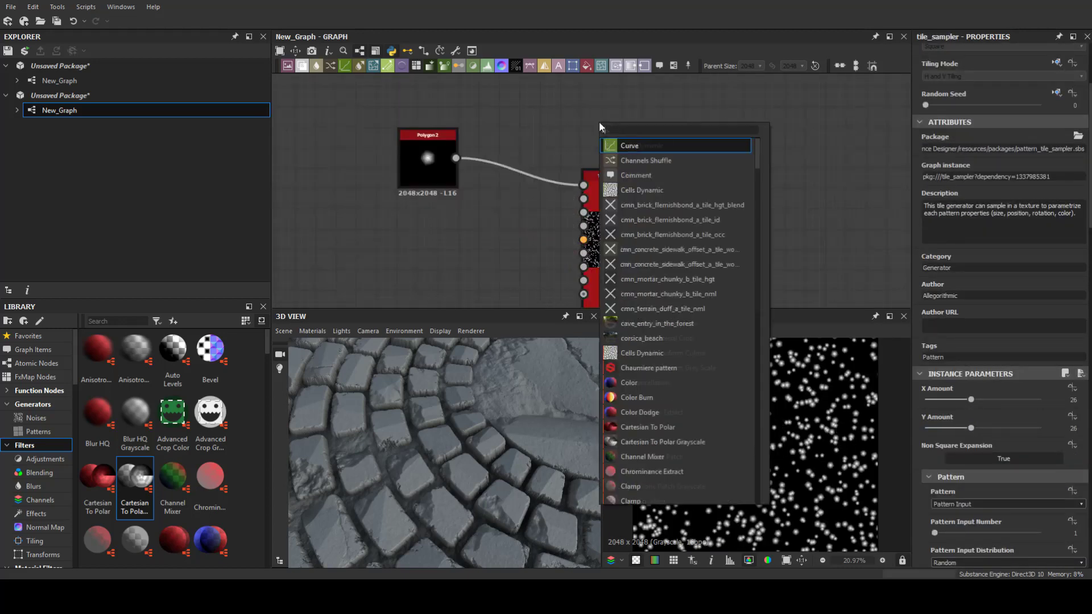
{"action": "type", "text": "cell"}
{"action": "left_click", "coordinate": [631, 175]}
{"action": "left_click_drag", "start_coordinate": [619, 97], "coordinate": [594, 110]}
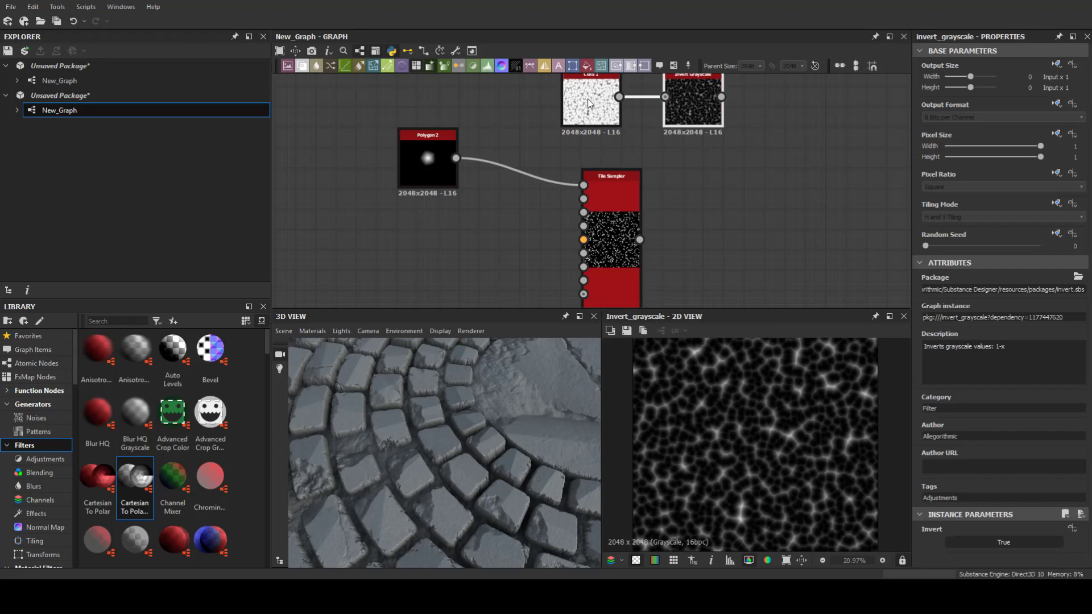
{"action": "left_click", "coordinate": [693, 102]}
{"action": "scroll", "coordinate": [569, 216], "scroll_direction": "down", "scroll_amount": 2}
{"action": "left_click", "coordinate": [446, 170]}
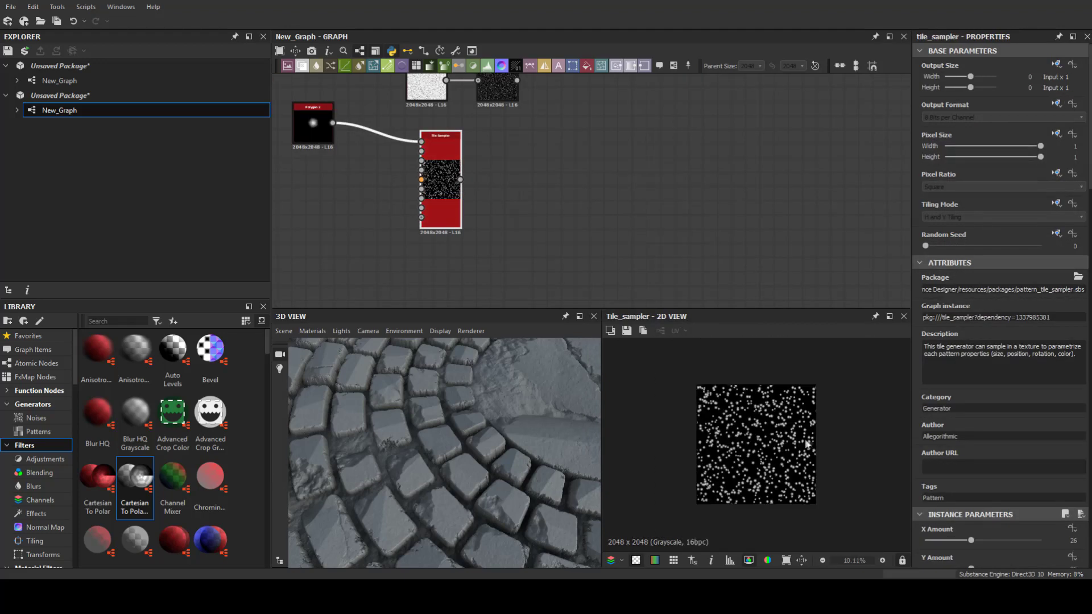
{"action": "scroll", "coordinate": [567, 217], "scroll_direction": "down", "scroll_amount": 3}
Insert Levels on the brick-mask wire and soften Polygon 2's gradient to about 0.77
{"action": "middle_click_drag", "start_coordinate": [568, 218], "coordinate": [556, 185]}
{"action": "key", "text": "space"}
{"action": "type", "text": "levels"}
{"action": "key", "text": "Return"}
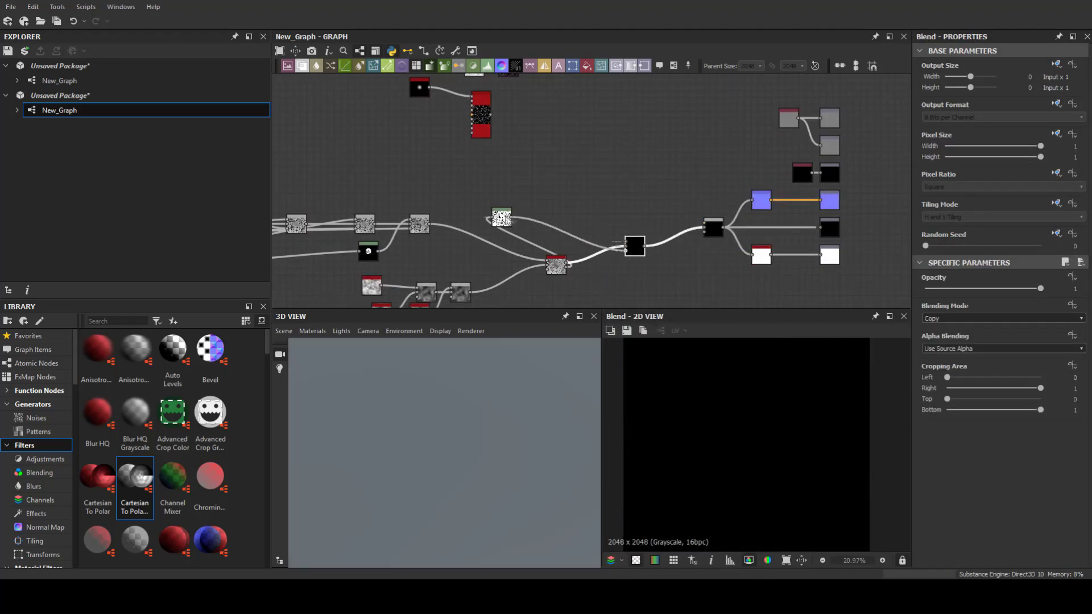
{"action": "scroll", "coordinate": [619, 288], "scroll_direction": "up", "scroll_amount": 2}
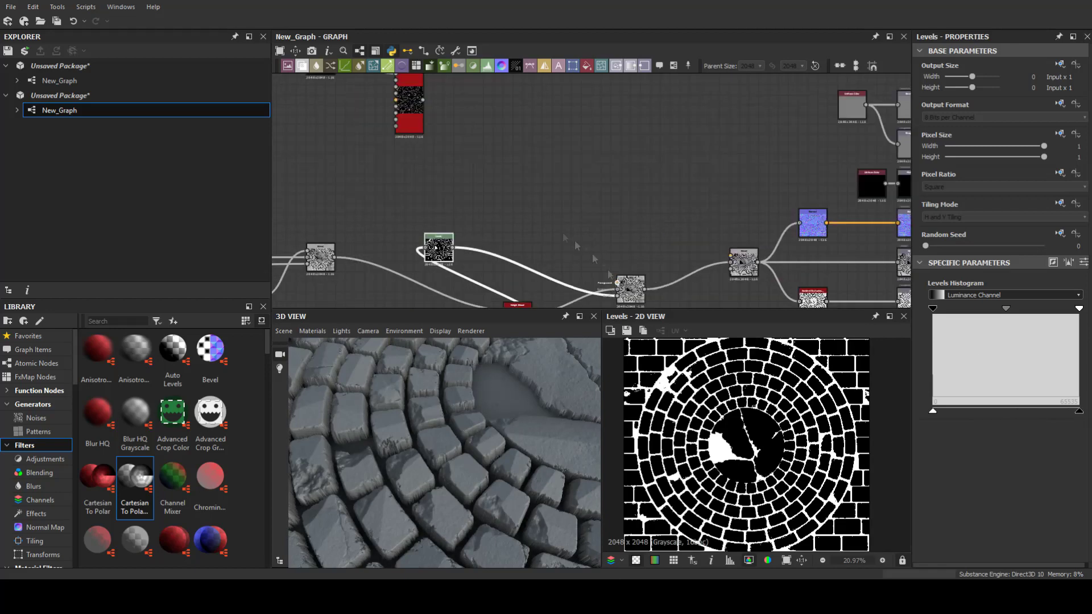
{"action": "mouse_move", "coordinate": [571, 223]}
{"action": "middle_mouse_down"}
{"action": "mouse_move", "coordinate": [524, 161]}
{"action": "mouse_move", "coordinate": [648, 253]}
{"action": "middle_mouse_up"}
{"action": "left_click", "coordinate": [415, 135]}
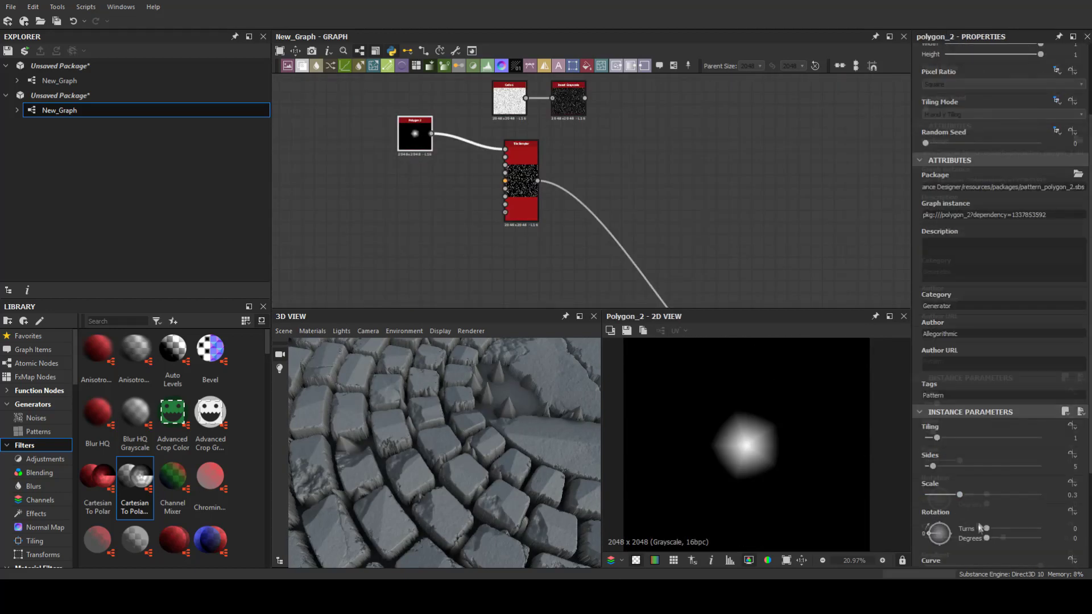
{"action": "left_click_drag", "start_coordinate": [961, 498], "coordinate": [1014, 498]}
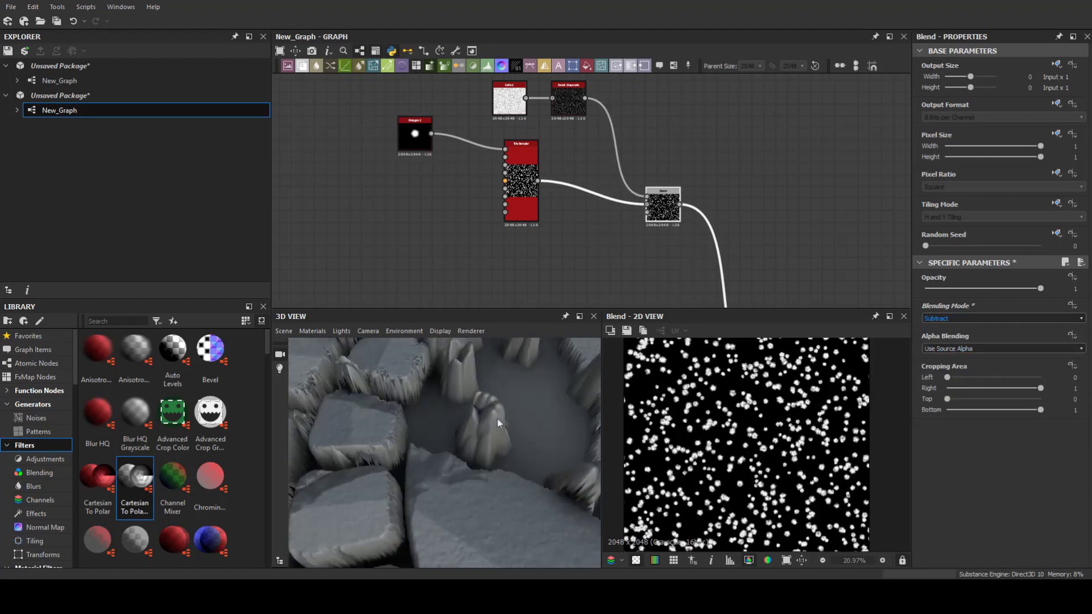
Set the Blend to Max (Lighten), insert Levels after the Tile Sampler, and set Cells scale to 81
{"action": "left_click", "coordinate": [967, 319]}
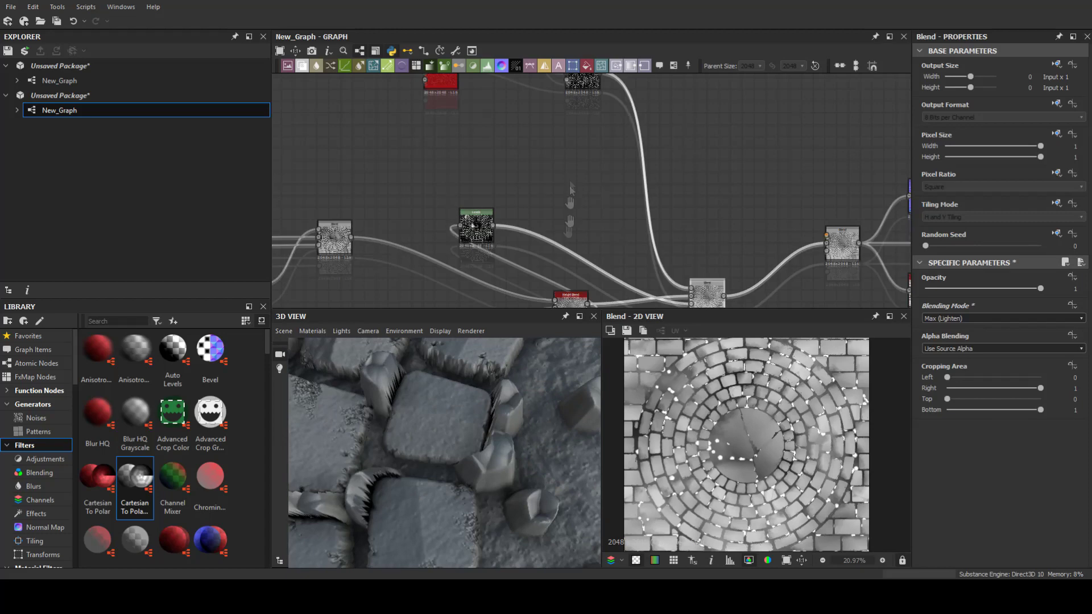
{"action": "right_click", "coordinate": [555, 213]}
{"action": "left_click", "coordinate": [586, 236]}
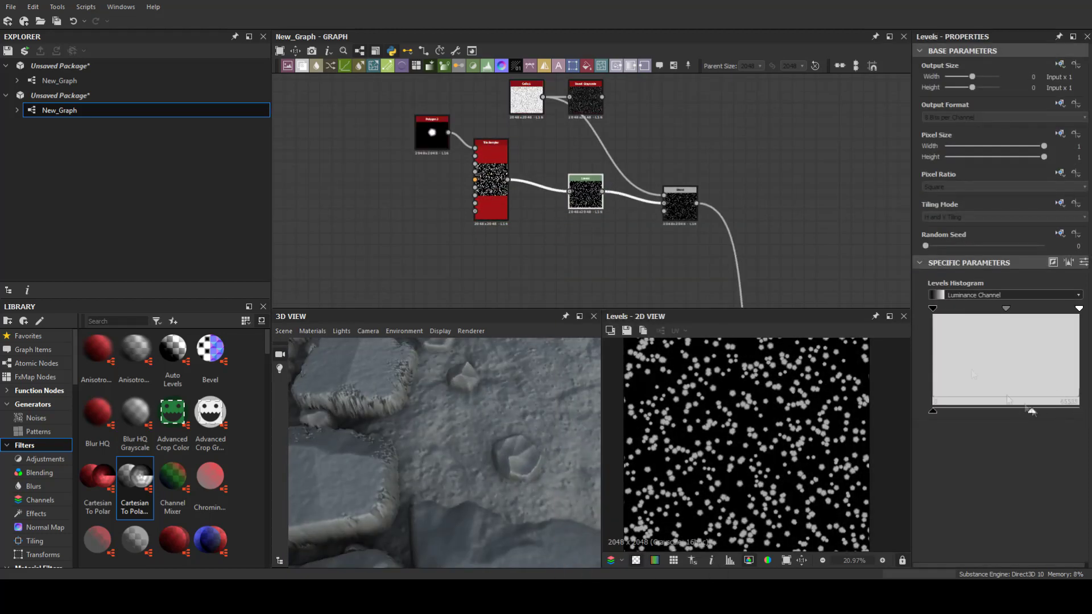
{"action": "left_click", "coordinate": [539, 103]}
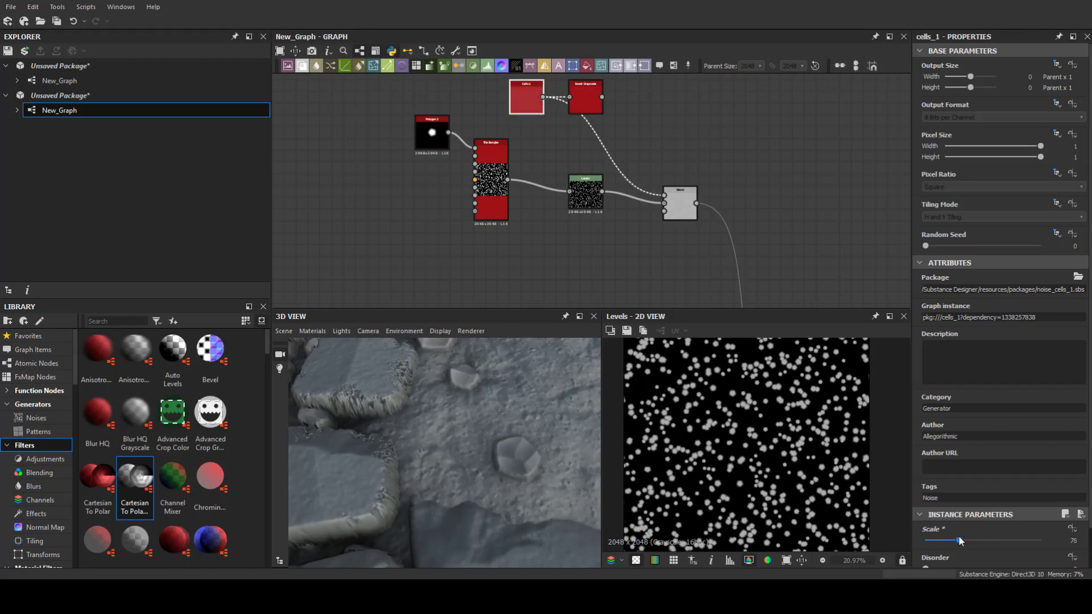
{"action": "left_click_drag", "start_coordinate": [963, 542], "coordinate": [961, 541]}
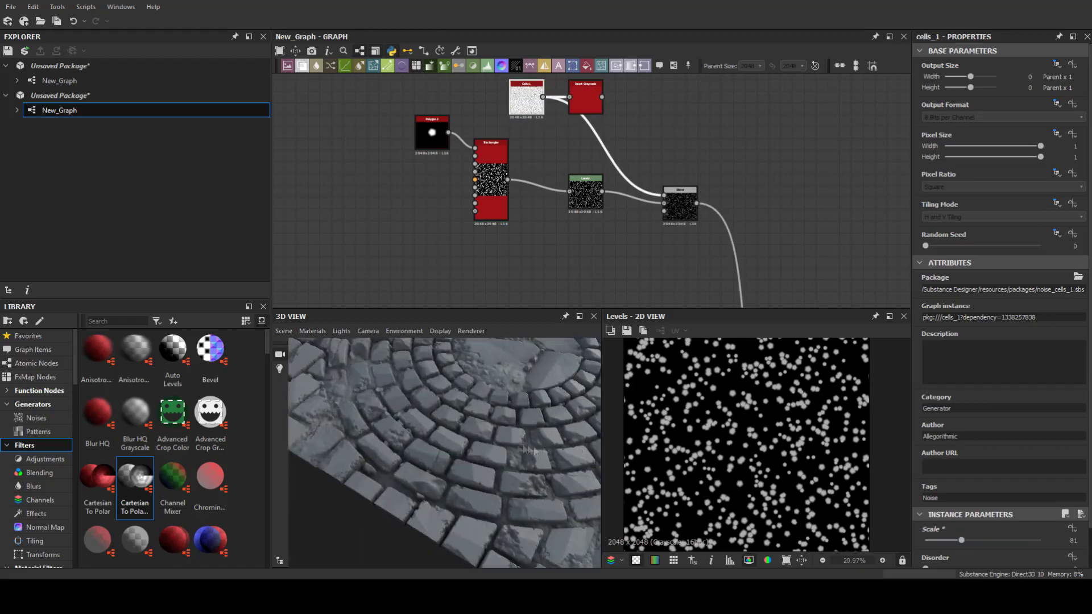
Set the Tile Sampler Mask Threshold to 0 and Mask Random to about 0.55
{"action": "left_click", "coordinate": [491, 170]}
{"action": "scroll", "coordinate": [1001, 285], "scroll_direction": "down", "scroll_amount": 10}
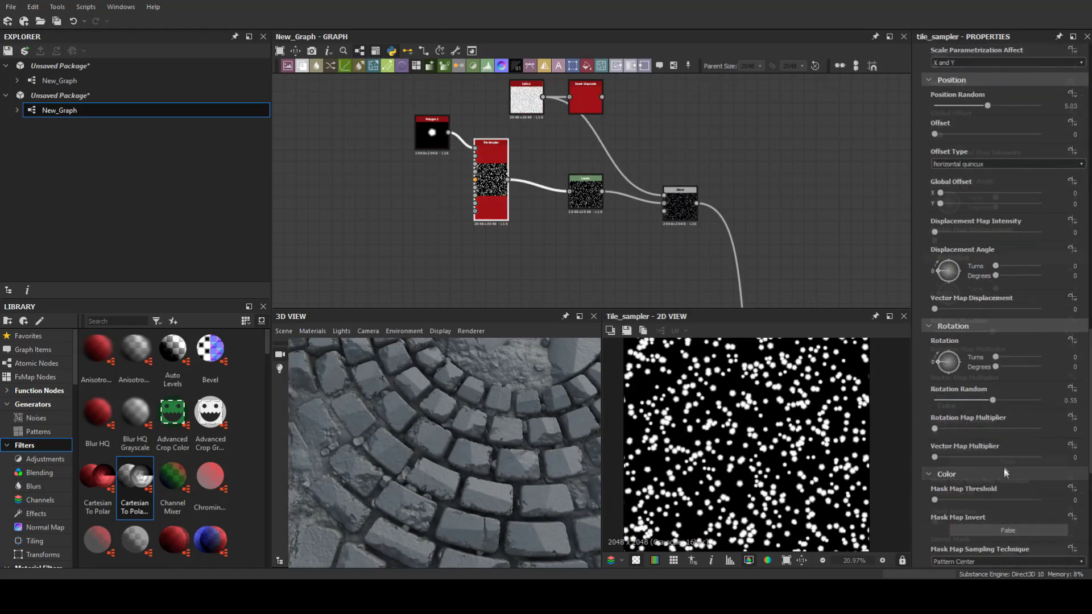
{"action": "left_click_drag", "start_coordinate": [935, 328], "coordinate": [1041, 329]}
{"action": "left_click_drag", "start_coordinate": [920, 335], "coordinate": [916, 335]}
{"action": "left_click_drag", "start_coordinate": [935, 420], "coordinate": [972, 420]}
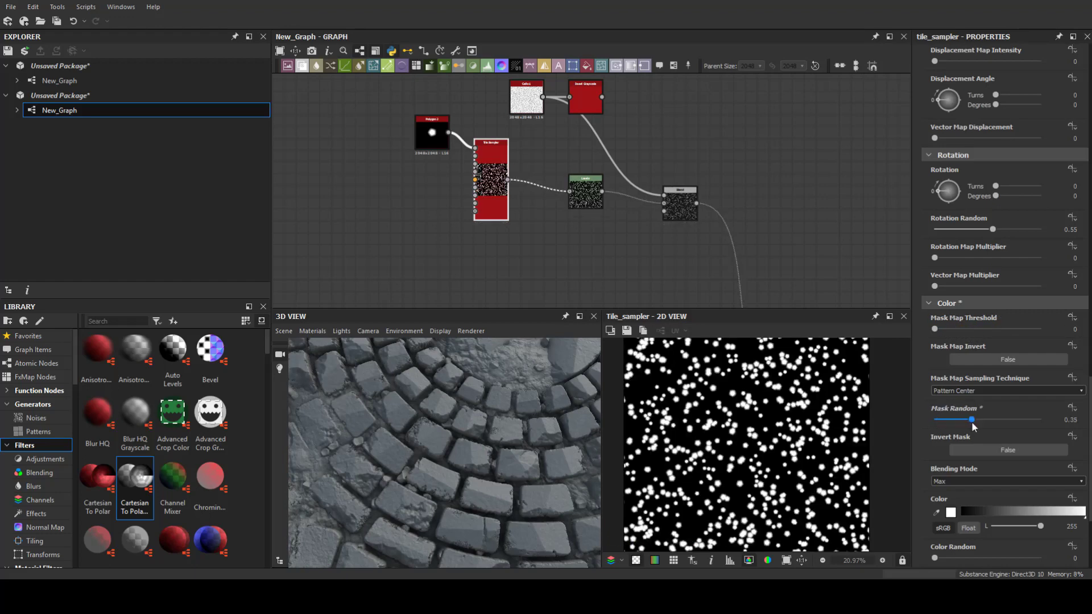
{"action": "left_click_drag", "start_coordinate": [1036, 430], "coordinate": [1009, 427]}
Nudge the Levels white point up slightly
{"action": "left_click", "coordinate": [433, 134]}
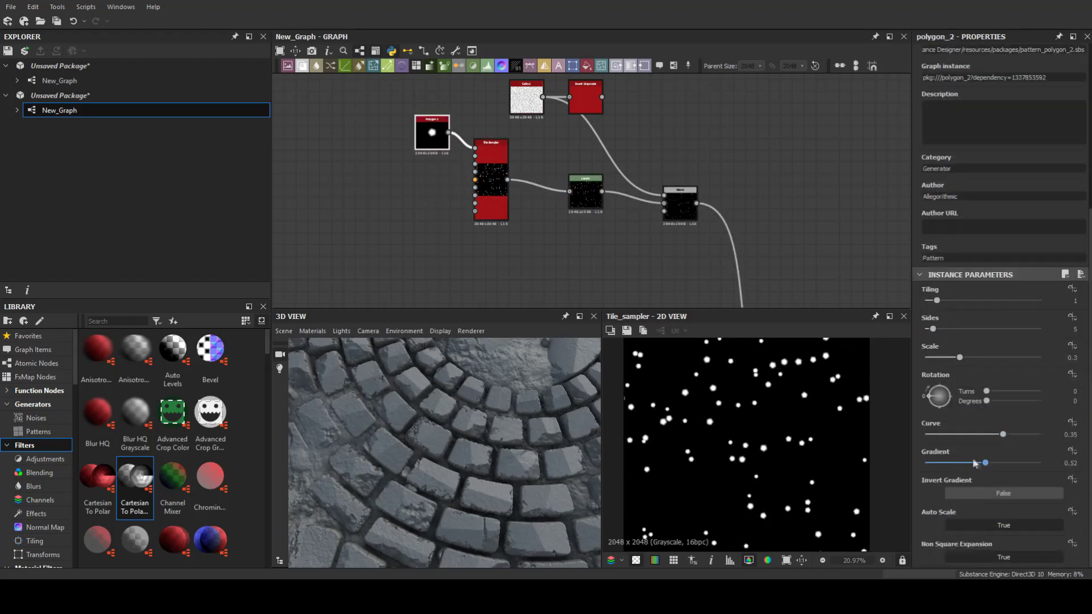
{"action": "scroll", "coordinate": [491, 482], "scroll_direction": "up", "scroll_amount": 3}
{"action": "scroll", "coordinate": [468, 458], "scroll_direction": "up", "scroll_amount": 3}
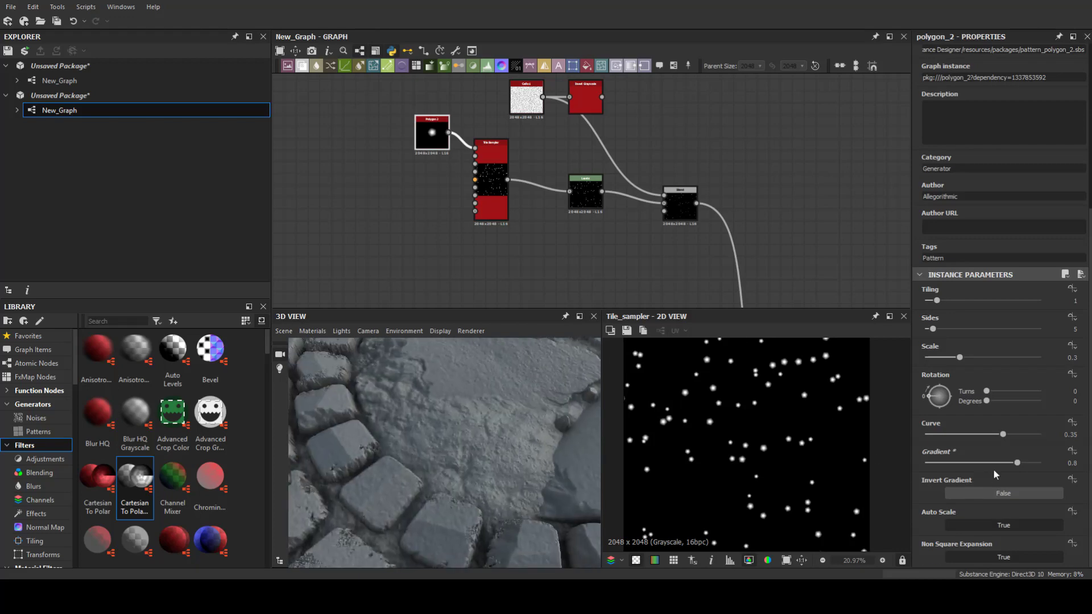
{"action": "scroll", "coordinate": [995, 460], "scroll_direction": "up", "scroll_amount": 3}
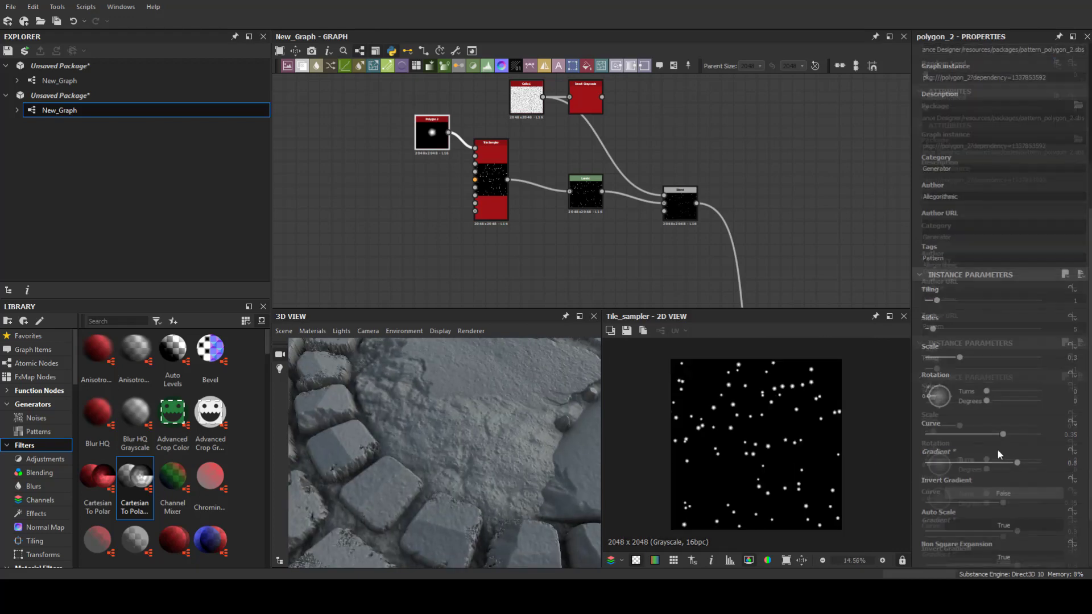
{"action": "scroll", "coordinate": [978, 426], "scroll_direction": "down", "scroll_amount": 3}
{"action": "scroll", "coordinate": [984, 444], "scroll_direction": "down", "scroll_amount": 3}
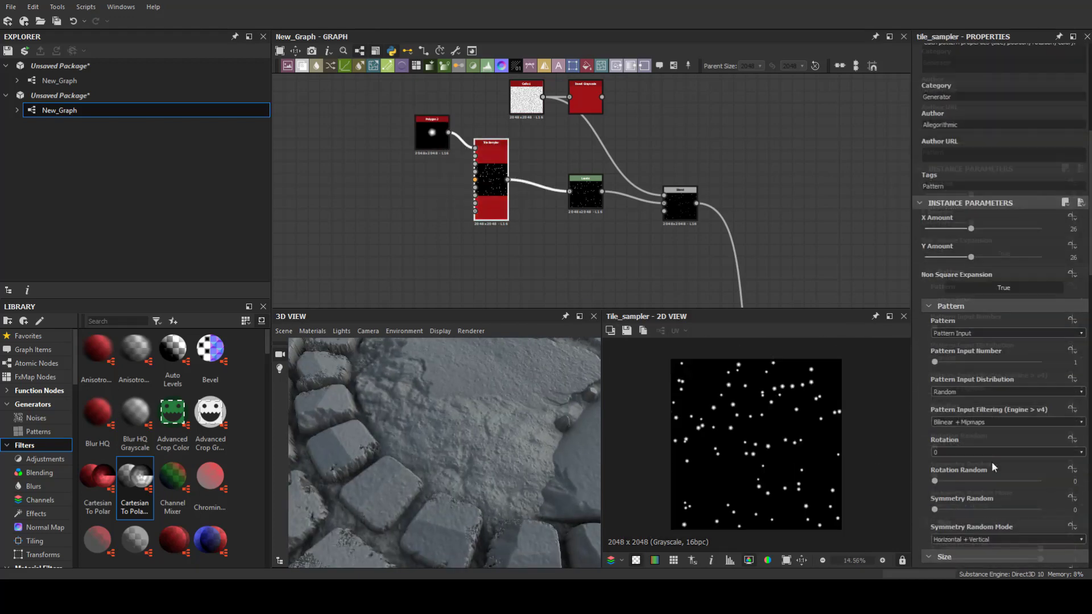
{"action": "scroll", "coordinate": [990, 458], "scroll_direction": "down", "scroll_amount": 3}
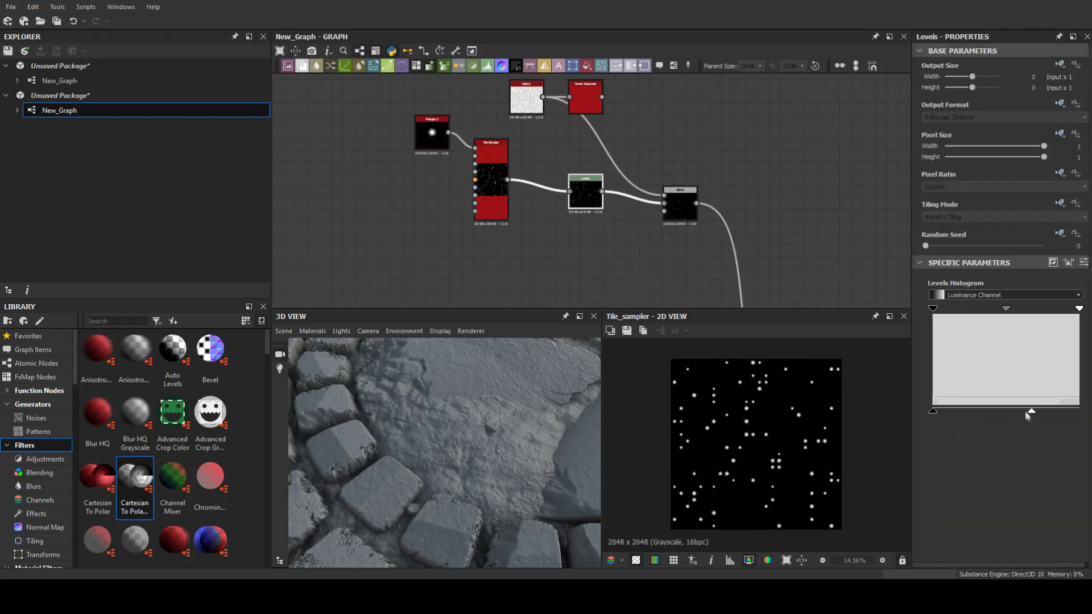
{"action": "left_click_drag", "start_coordinate": [1029, 412], "coordinate": [1036, 411]}
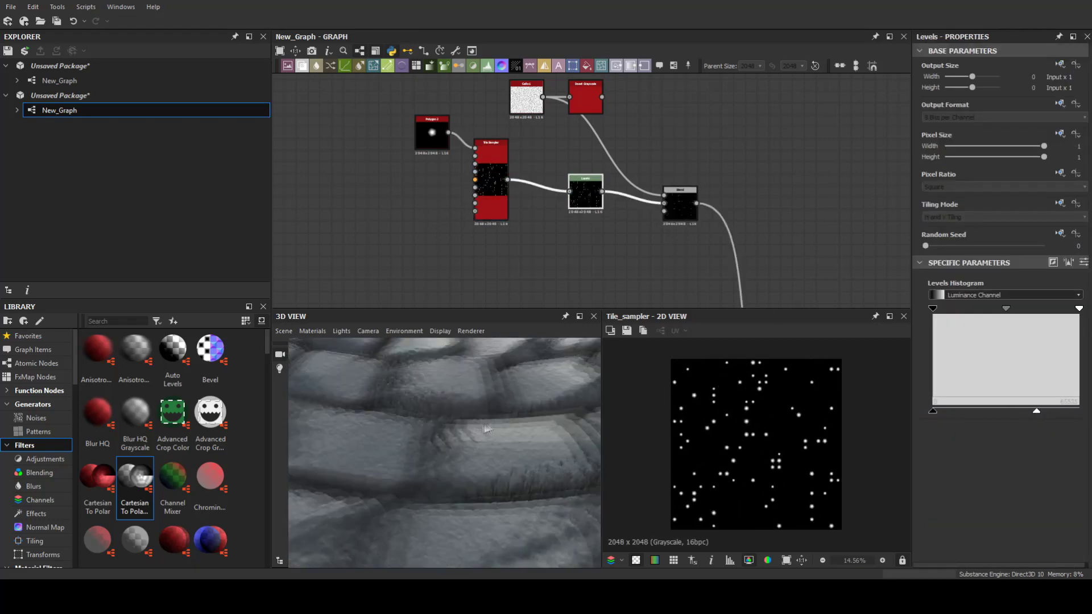
Return the Tile Sampler dots to a grid with position random 0 and preview the Blend result
{"action": "left_click", "coordinate": [496, 191]}
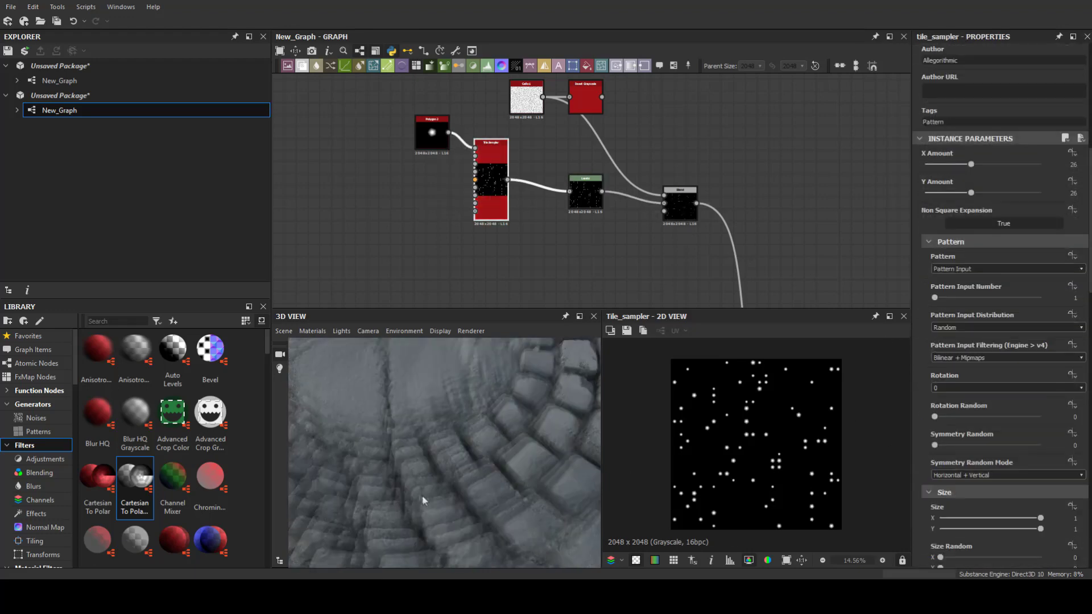
{"action": "scroll", "coordinate": [995, 421], "scroll_direction": "down", "scroll_amount": 5}
{"action": "scroll", "coordinate": [978, 326], "scroll_direction": "down", "scroll_amount": 5}
{"action": "scroll", "coordinate": [978, 326], "scroll_direction": "down", "scroll_amount": 5}
{"action": "left_click_drag", "start_coordinate": [935, 385], "coordinate": [993, 385]}
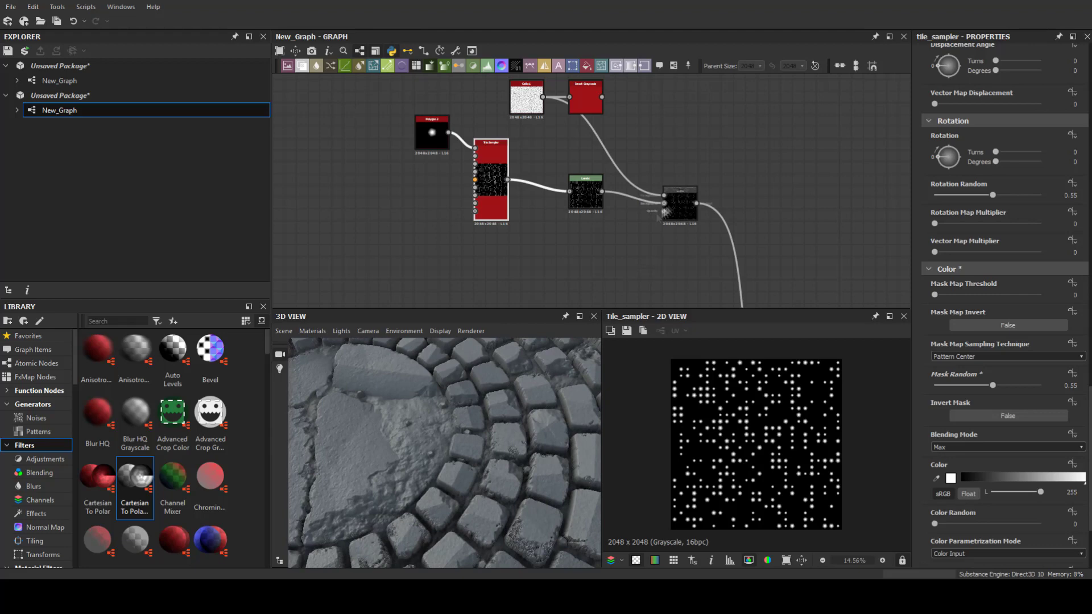
{"action": "double_click", "coordinate": [680, 204]}
{"action": "double_click", "coordinate": [491, 182]}
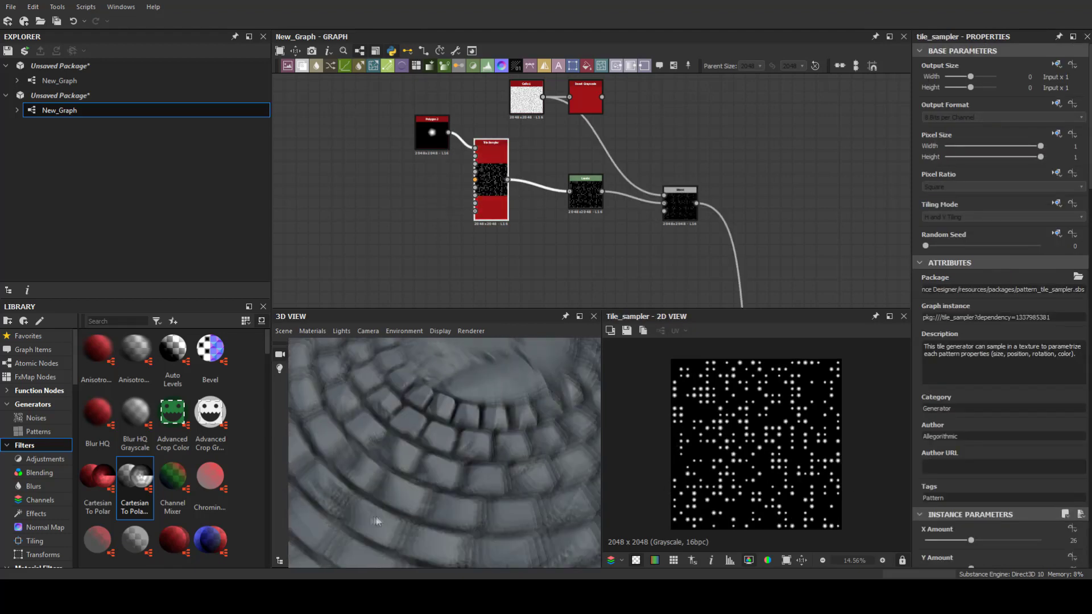
{"action": "middle_click_drag", "start_coordinate": [888, 250], "coordinate": [489, 224]}
Add a Curvature Smooth node via 'curvature smooth' search
{"action": "key", "text": "space"}
{"action": "type", "text": "curvature smooth"}
{"action": "key", "text": "Return"}
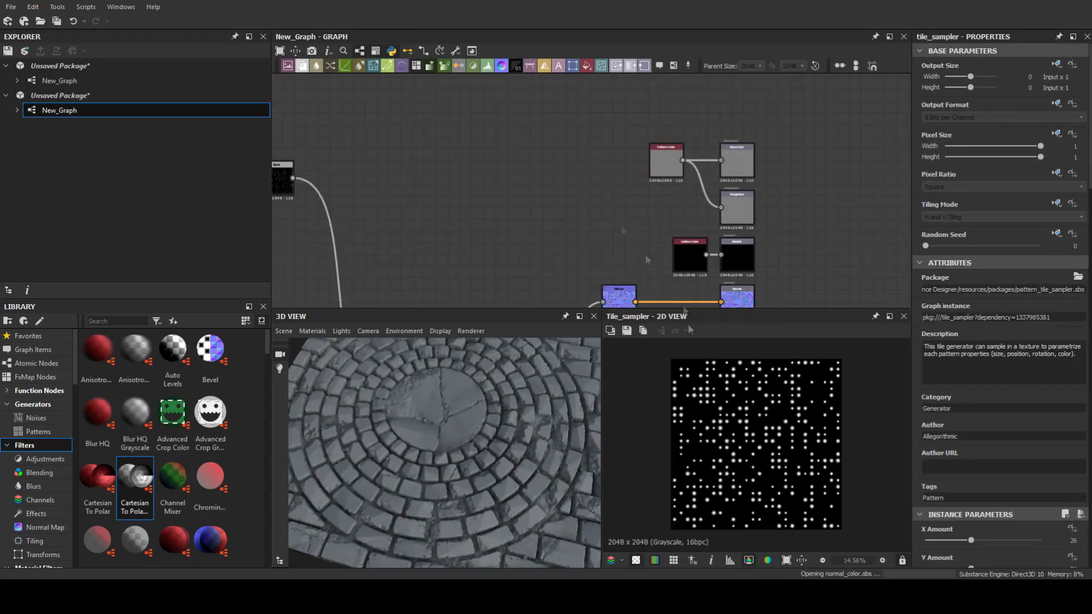
Add a Blend fed by Curvature Smooth and connect the flood-fill grayscale node to it
{"action": "left_click_drag", "start_coordinate": [609, 222], "coordinate": [500, 202]}
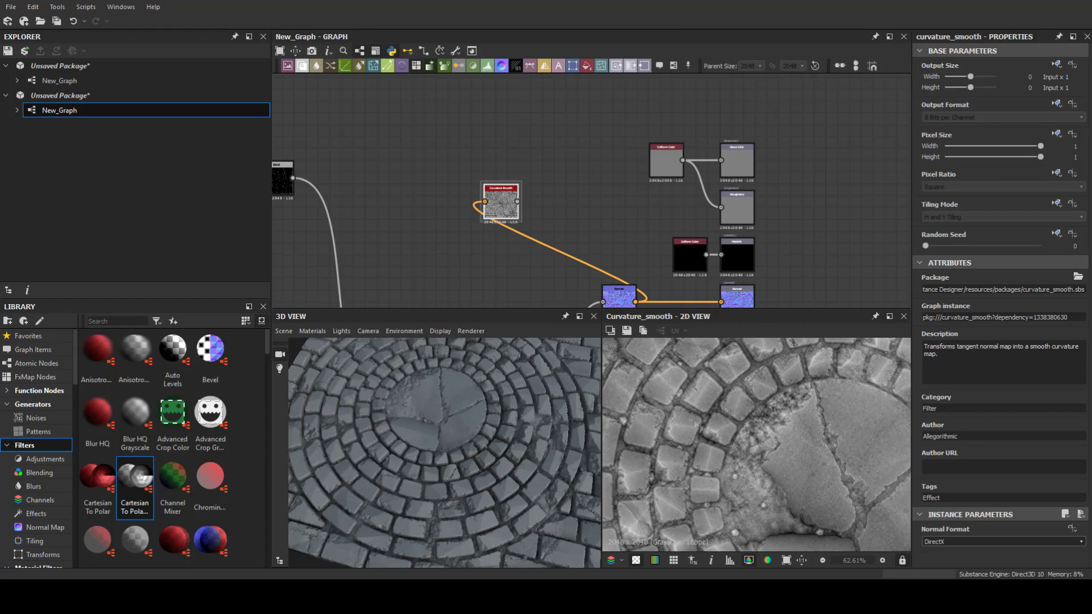
{"action": "middle_click_drag", "start_coordinate": [629, 262], "coordinate": [746, 271]}
{"action": "key", "text": "space"}
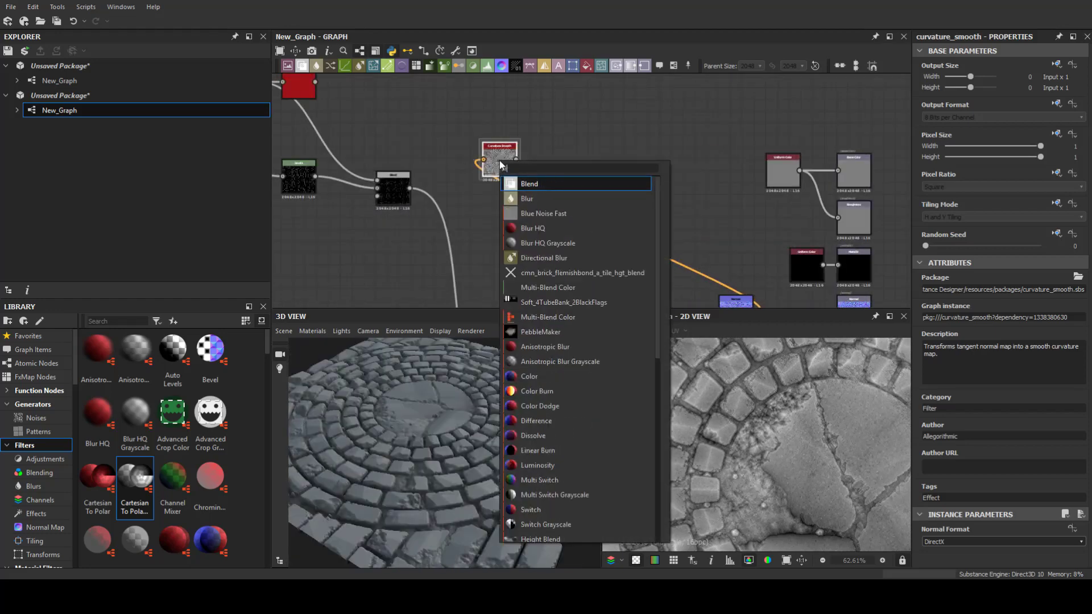
{"action": "left_click", "coordinate": [524, 180]}
{"action": "scroll", "coordinate": [495, 176], "scroll_direction": "down", "scroll_amount": 2}
{"action": "middle_click_drag", "start_coordinate": [490, 176], "coordinate": [499, 176]}
{"action": "scroll", "coordinate": [489, 177], "scroll_direction": "down", "scroll_amount": 3}
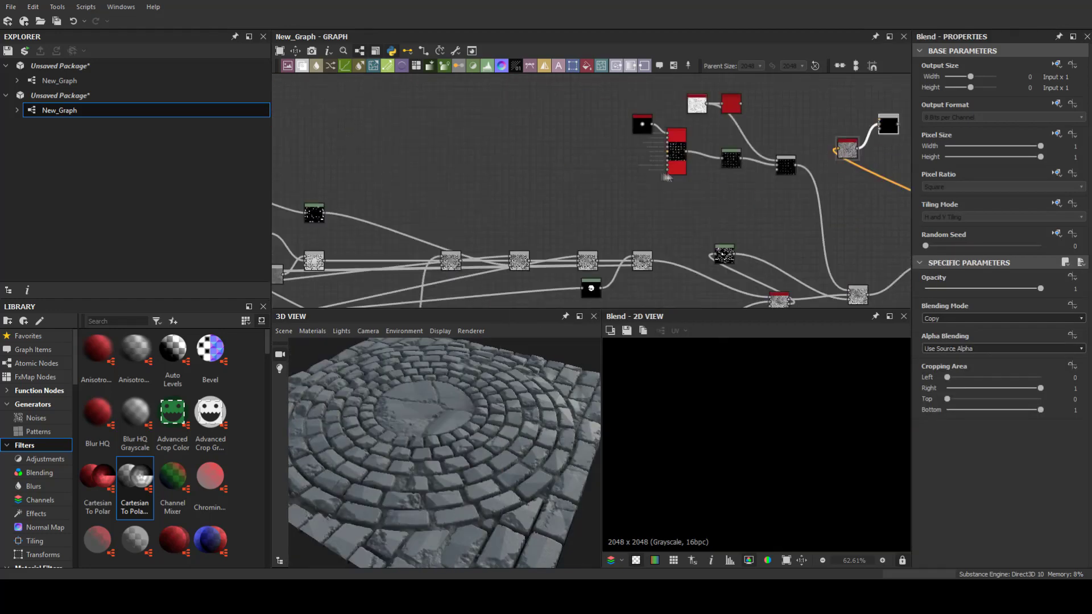
{"action": "middle_click_drag", "start_coordinate": [432, 182], "coordinate": [496, 196]}
{"action": "left_click", "coordinate": [367, 117]}
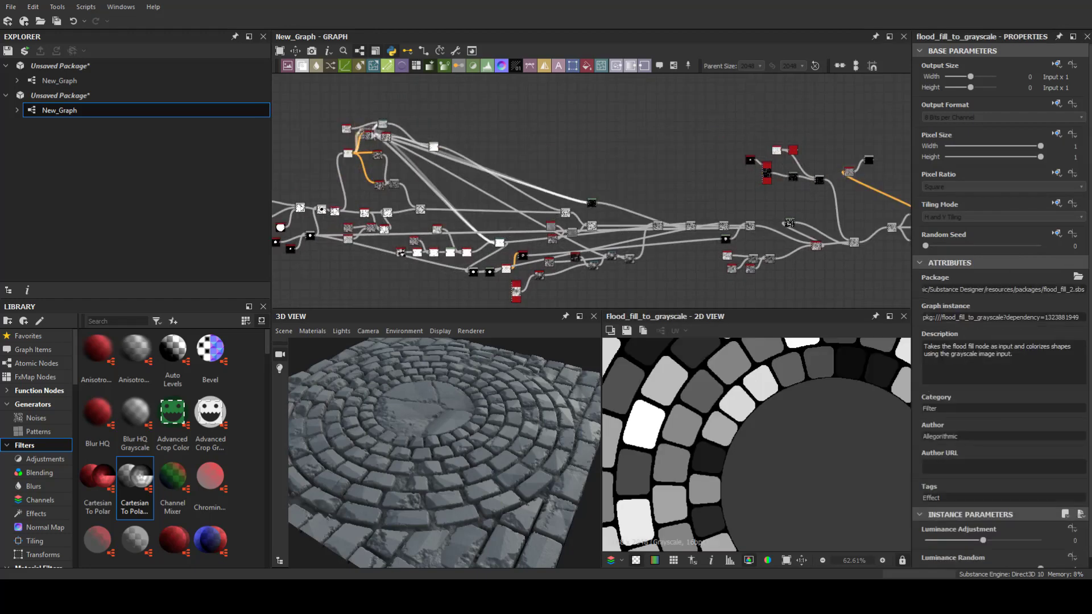
{"action": "scroll", "coordinate": [868, 161], "scroll_direction": "up", "scroll_amount": 3}
Set the curvature Blend to Multiply at 0.72 opacity
{"action": "left_click", "coordinate": [669, 165]}
{"action": "left_click", "coordinate": [960, 318]}
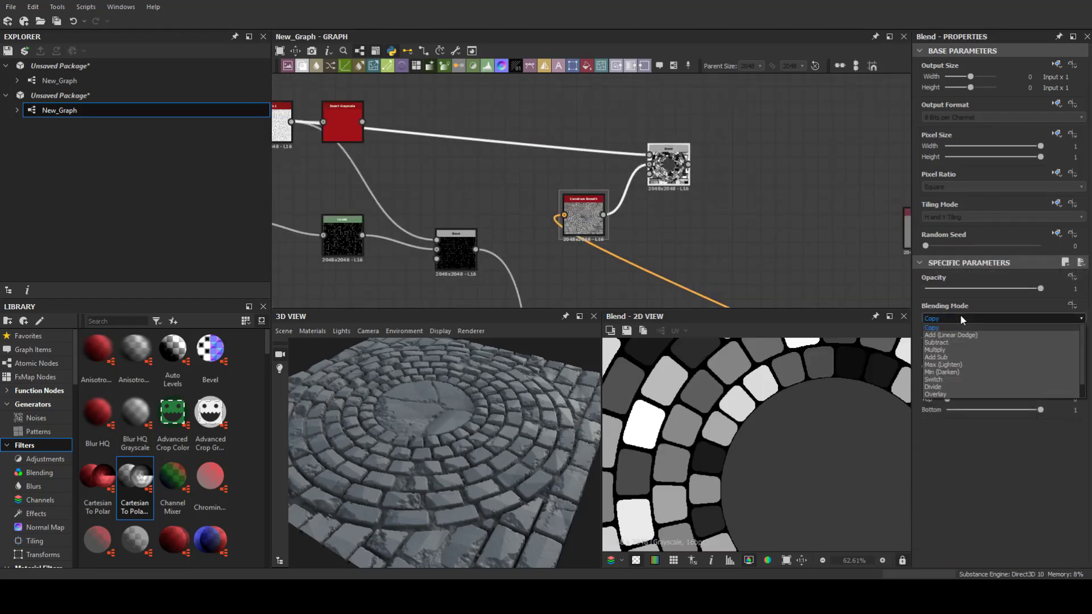
{"action": "left_click", "coordinate": [945, 364]}
{"action": "left_click_drag", "start_coordinate": [1040, 288], "coordinate": [1010, 291]}
{"action": "scroll", "coordinate": [811, 424], "scroll_direction": "down", "scroll_amount": 1}
{"action": "left_click_drag", "start_coordinate": [677, 184], "coordinate": [620, 162]}
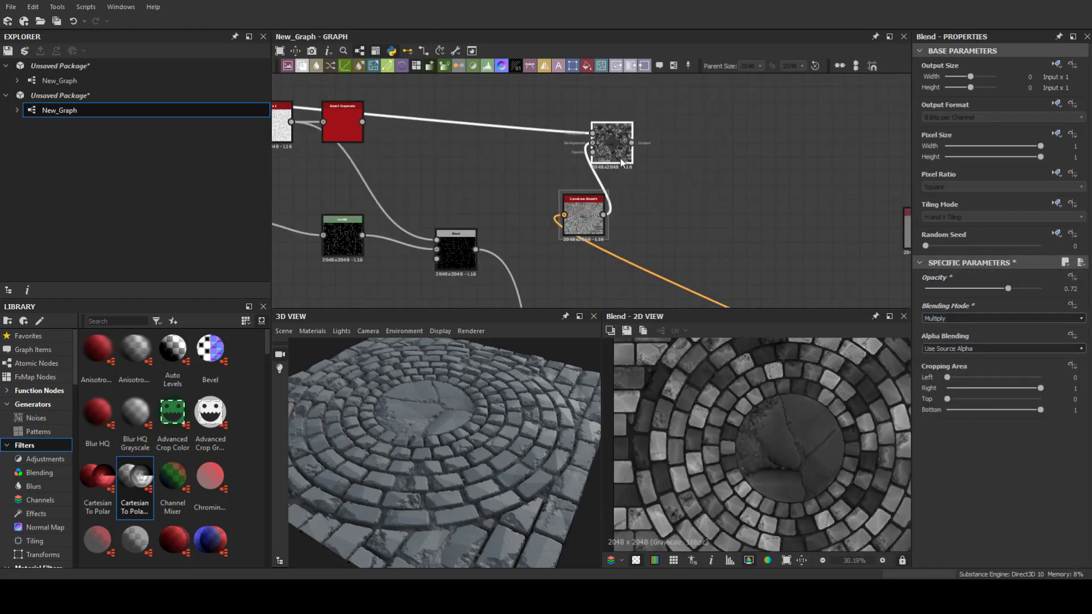
Add a Histogram Scan after the Blend with position 0.78
{"action": "key", "text": "space"}
{"action": "type", "text": "hist"}
{"action": "key", "text": "Return"}
{"action": "left_click", "coordinate": [1016, 541]}
Add a Gradient Map node
{"action": "key", "text": "space"}
{"action": "type", "text": "grad"}
{"action": "key", "text": "Return"}
{"action": "scroll", "coordinate": [689, 181], "scroll_direction": "down", "scroll_amount": 5}
Keep the picked multi-colour gradient in the existing Gradient Map
{"action": "scroll", "coordinate": [683, 188], "scroll_direction": "up", "scroll_amount": 3}
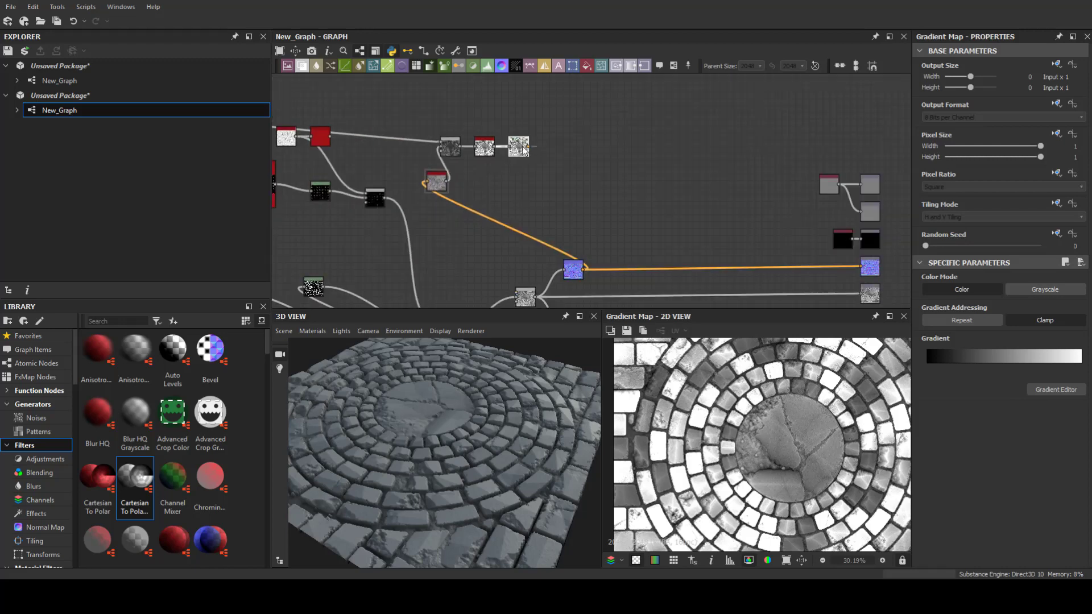
{"action": "left_click", "coordinate": [1056, 389]}
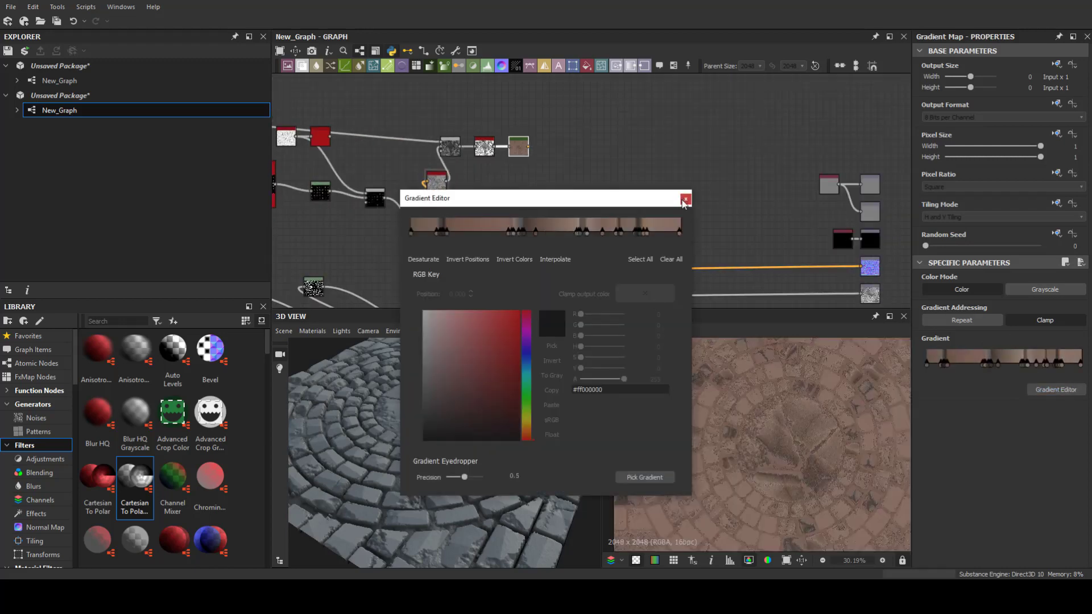
{"action": "left_click", "coordinate": [685, 198]}
{"action": "scroll", "coordinate": [593, 148], "scroll_direction": "up", "scroll_amount": 4}
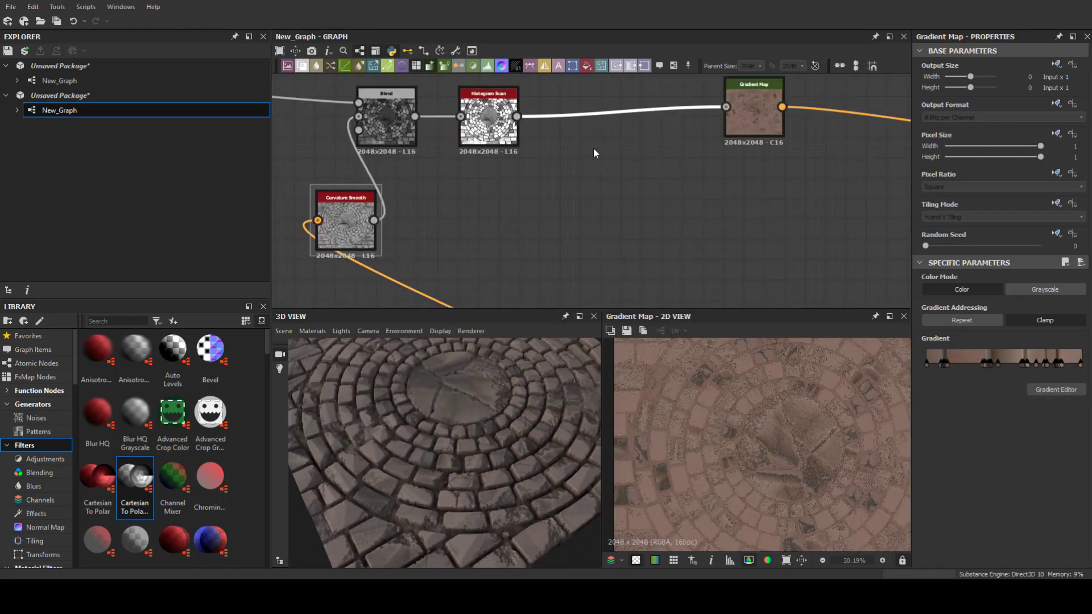
Add a BnW Spots 2 noise node and preview the Histogram Scan and Blend outputs
{"action": "key", "text": "space"}
{"action": "type", "text": "mx"}
{"action": "left_click", "coordinate": [611, 166]}
{"action": "double_click", "coordinate": [488, 120]}
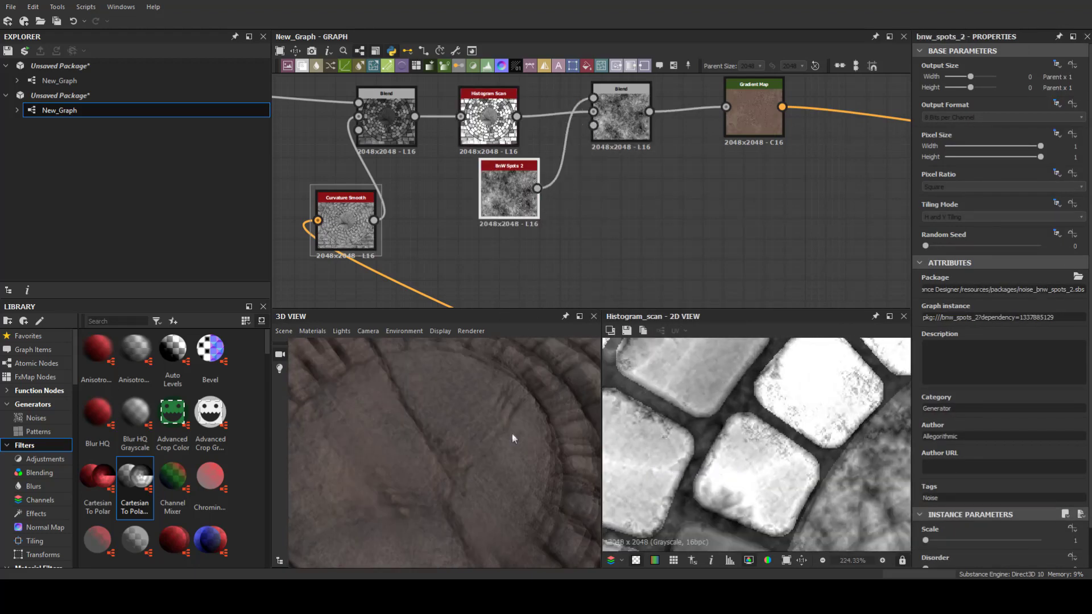
{"action": "double_click", "coordinate": [622, 113]}
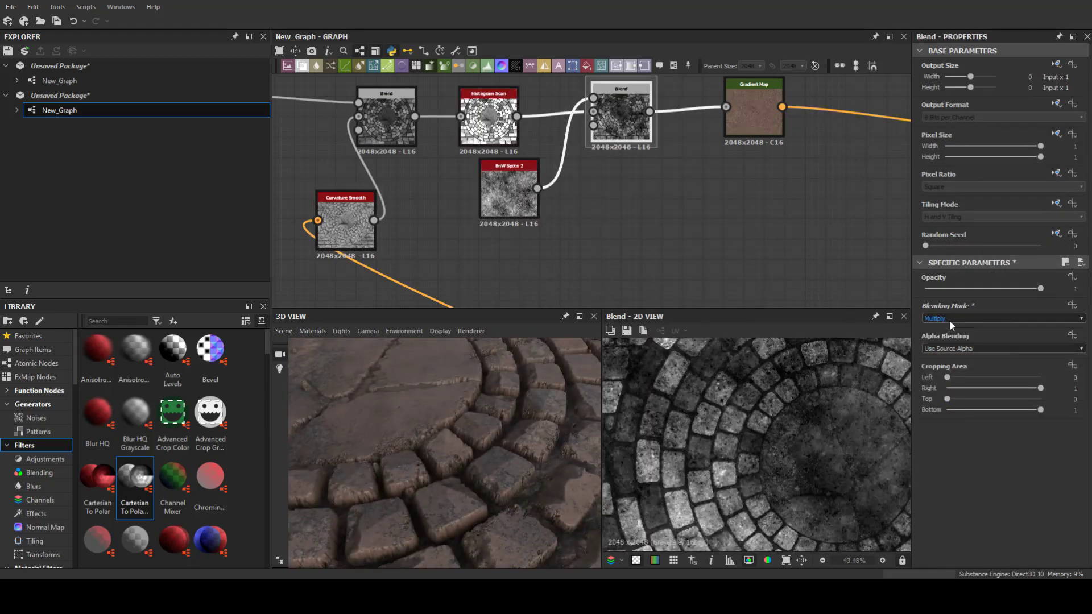
Place the new Gradient Map node after Levels and preview both outputs
{"action": "scroll", "coordinate": [950, 320], "scroll_direction": "down", "scroll_amount": 1}
{"action": "scroll", "coordinate": [950, 320], "scroll_direction": "down", "scroll_amount": 1}
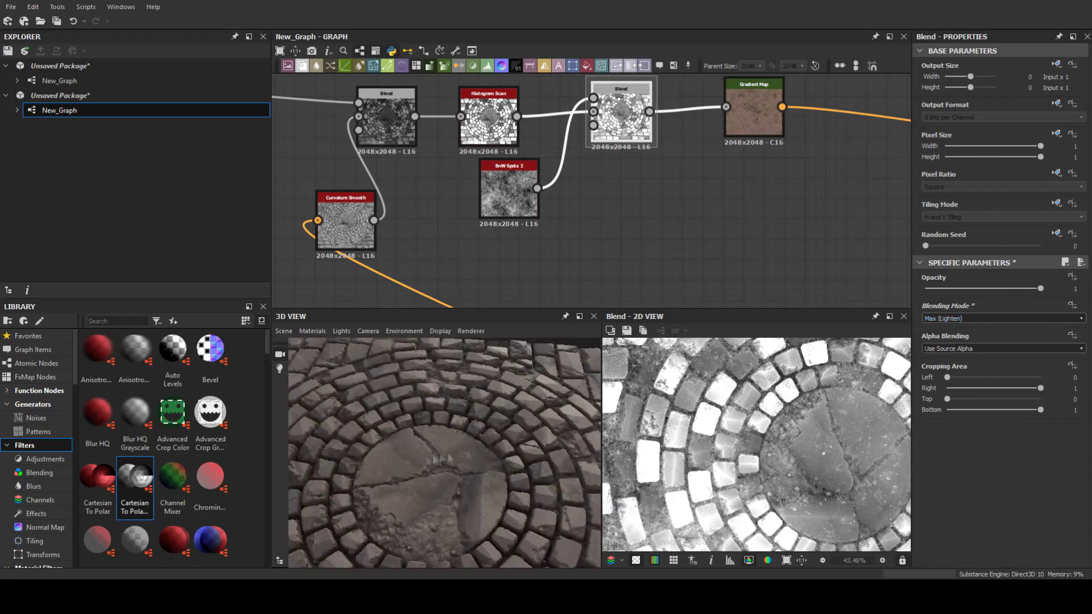
{"action": "double_click", "coordinate": [753, 113]}
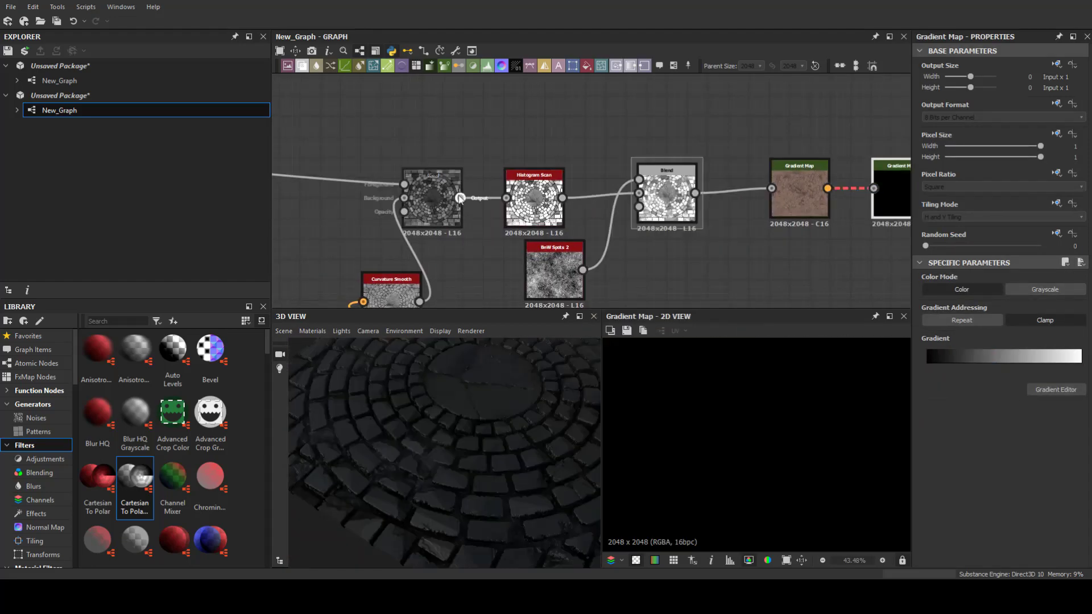
{"action": "scroll", "coordinate": [583, 132], "scroll_direction": "down", "scroll_amount": 3}
{"action": "left_click_drag", "start_coordinate": [494, 94], "coordinate": [451, 128]}
{"action": "middle_click_drag", "start_coordinate": [451, 128], "coordinate": [594, 162]}
{"action": "double_click", "coordinate": [599, 162]}
{"action": "scroll", "coordinate": [601, 161], "scroll_direction": "up", "scroll_amount": 2}
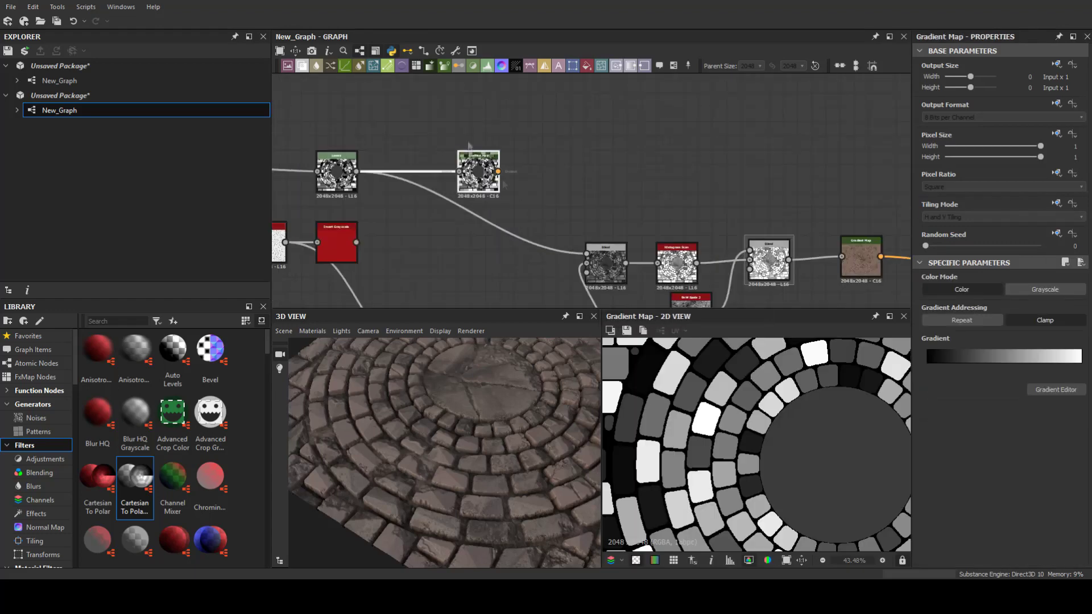
Give the new Gradient Map deep-red to muted-red keys, adding one at 0.542
{"action": "left_click", "coordinate": [1056, 390]}
{"action": "left_click", "coordinate": [517, 314]}
{"action": "left_click", "coordinate": [557, 228]}
{"action": "left_click", "coordinate": [453, 409]}
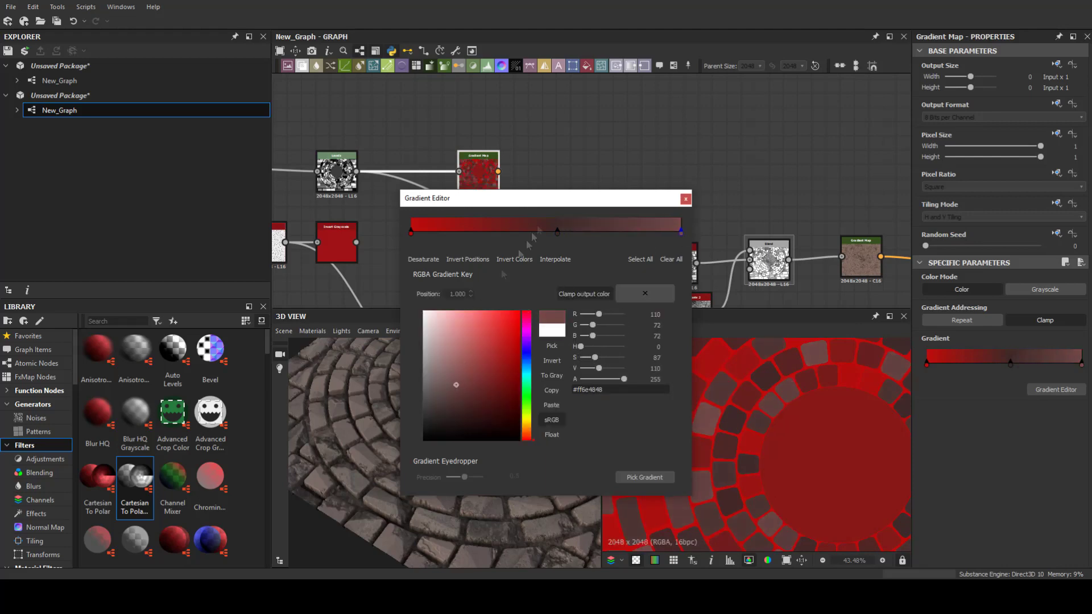
{"action": "left_click", "coordinate": [480, 387]}
{"action": "left_click", "coordinate": [475, 351]}
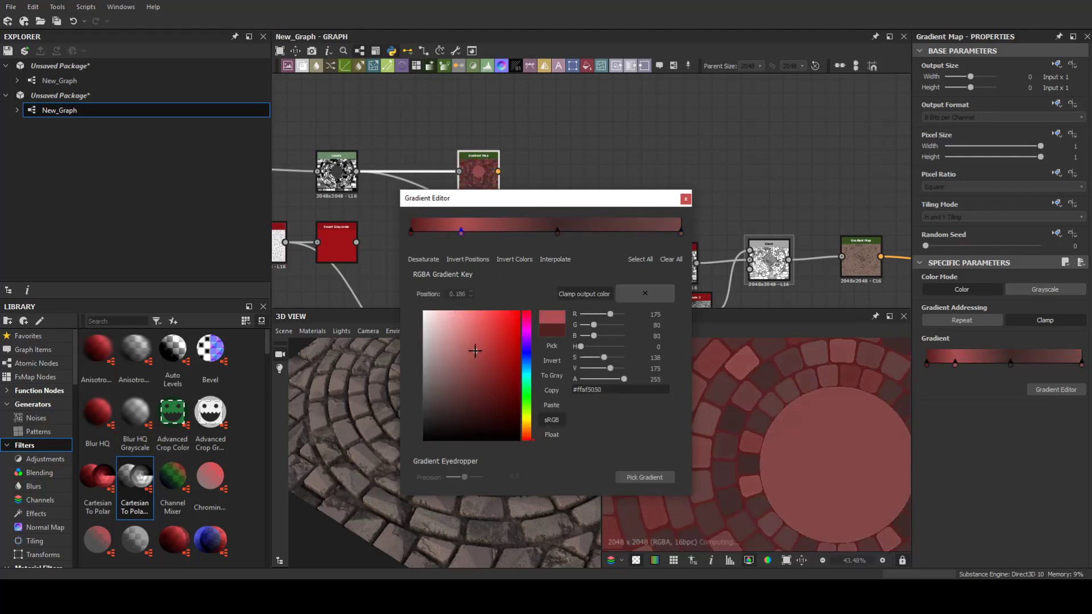
{"action": "left_click", "coordinate": [685, 199]}
Add a new Blend node to the graph
{"action": "scroll", "coordinate": [592, 216], "scroll_direction": "down", "scroll_amount": 2}
{"action": "right_click", "coordinate": [700, 233]}
{"action": "left_click", "coordinate": [717, 250]}
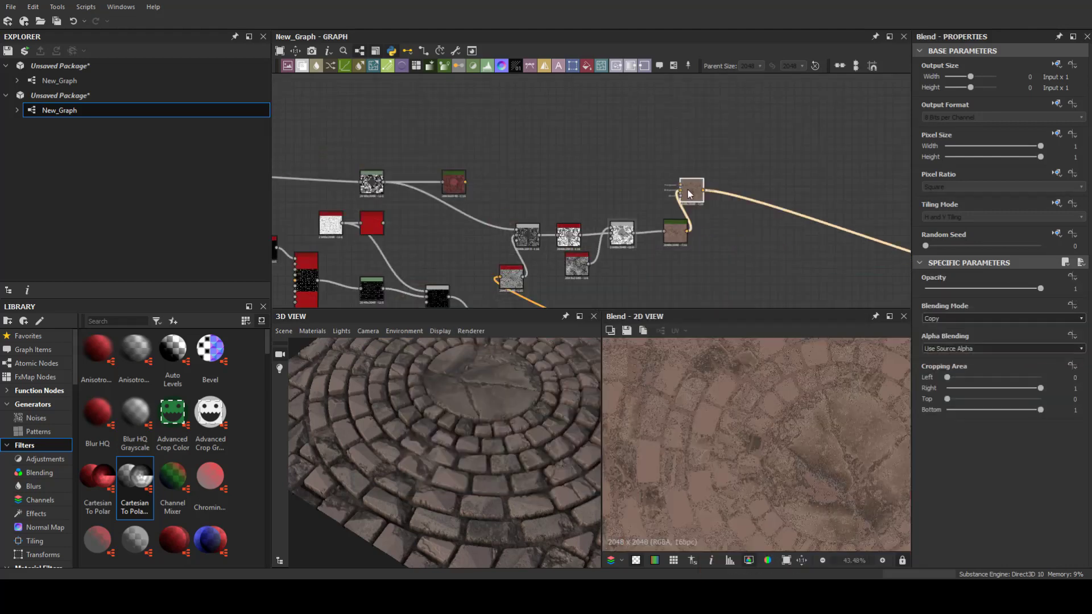
Move the Blend to the chain's end and set it to Overlay at 0.24 opacity
{"action": "left_click_drag", "start_coordinate": [702, 198], "coordinate": [717, 206]}
{"action": "scroll", "coordinate": [960, 318], "scroll_direction": "down", "scroll_amount": 2}
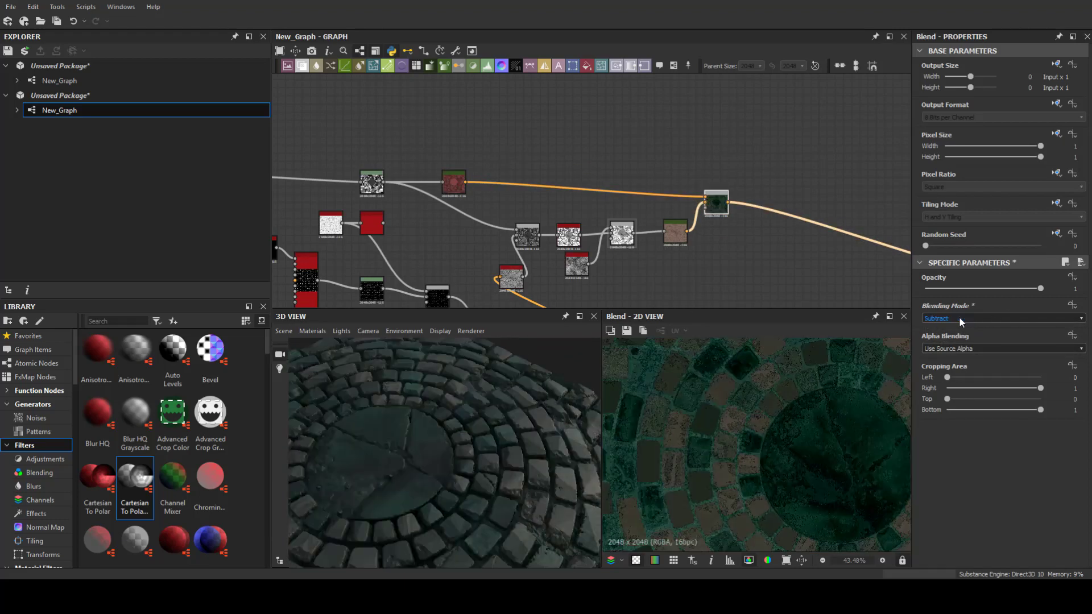
{"action": "scroll", "coordinate": [959, 318], "scroll_direction": "down", "scroll_amount": 2}
{"action": "scroll", "coordinate": [959, 318], "scroll_direction": "down", "scroll_amount": 2}
{"action": "scroll", "coordinate": [960, 318], "scroll_direction": "down", "scroll_amount": 2}
{"action": "scroll", "coordinate": [959, 318], "scroll_direction": "down", "scroll_amount": 1}
{"action": "left_click", "coordinate": [964, 289]}
{"action": "left_click_drag", "start_coordinate": [984, 289], "coordinate": [952, 288]}
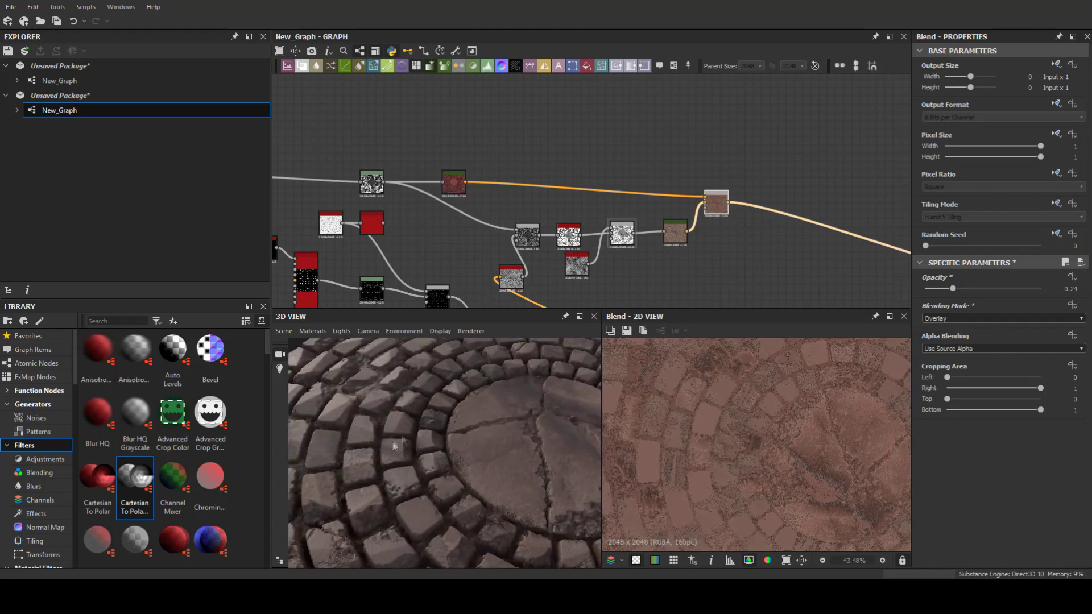
Lower the HSL node's lightness to 0.47
{"action": "scroll", "coordinate": [424, 448], "scroll_direction": "up", "scroll_amount": 5}
{"action": "middle_click_drag", "start_coordinate": [779, 232], "coordinate": [646, 227]}
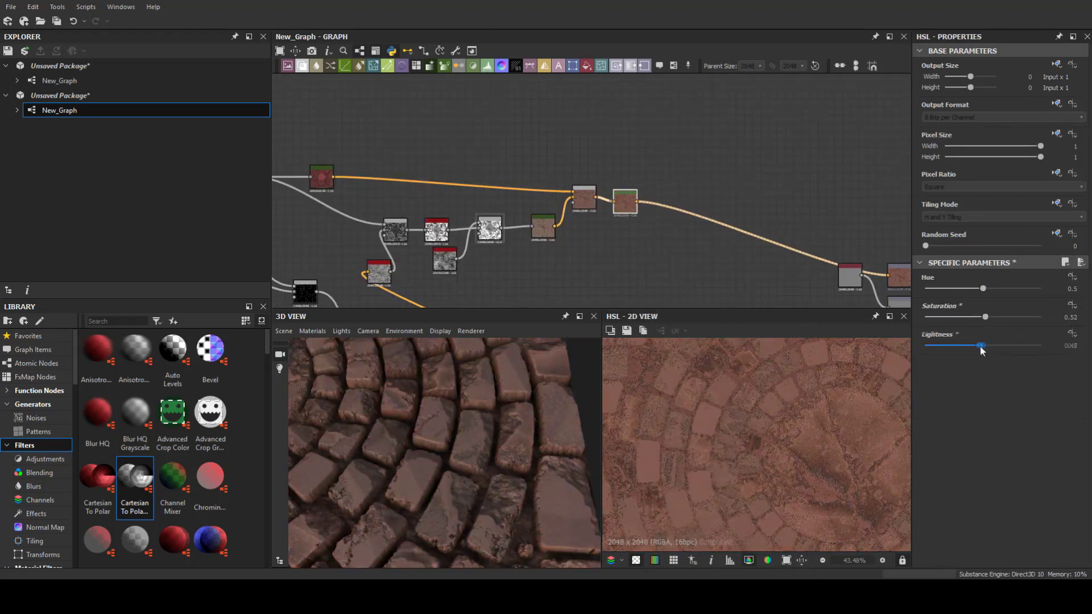
{"action": "left_click_drag", "start_coordinate": [983, 345], "coordinate": [980, 346]}
{"action": "scroll", "coordinate": [466, 464], "scroll_direction": "down", "scroll_amount": 3}
{"action": "scroll", "coordinate": [478, 470], "scroll_direction": "down", "scroll_amount": 2}
{"action": "scroll", "coordinate": [458, 459], "scroll_direction": "up", "scroll_amount": 5}
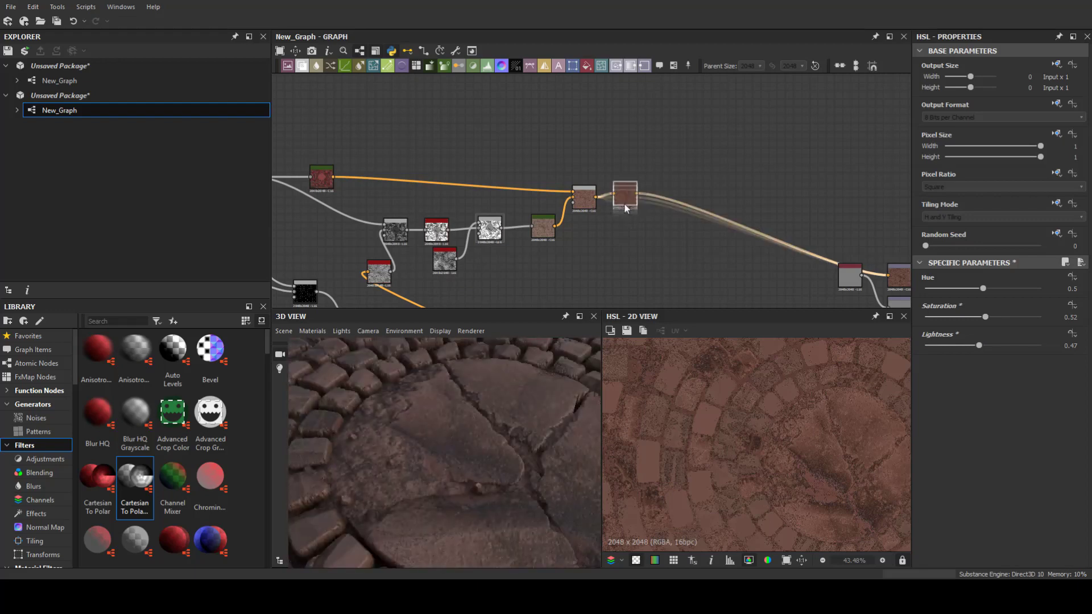
Insert a Blend node into the wire using node search
{"action": "key", "text": "space"}
{"action": "type", "text": "blend"}
{"action": "left_click", "coordinate": [669, 231]}
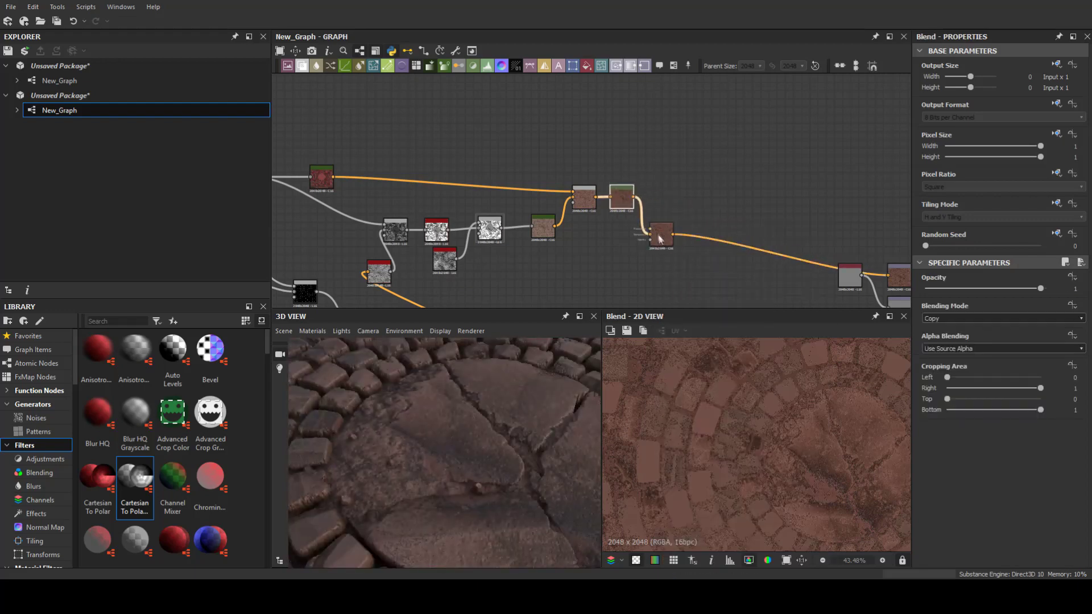
{"action": "scroll", "coordinate": [590, 227], "scroll_direction": "down", "scroll_amount": 3}
Add an Invert Grayscale node and position it up and to the right
{"action": "key", "text": "space"}
{"action": "type", "text": "invert"}
{"action": "key", "text": "Return"}
{"action": "left_click_drag", "start_coordinate": [612, 194], "coordinate": [642, 173]}
{"action": "middle_click_drag", "start_coordinate": [642, 172], "coordinate": [707, 126]}
{"action": "scroll", "coordinate": [632, 222], "scroll_direction": "up", "scroll_amount": 5}
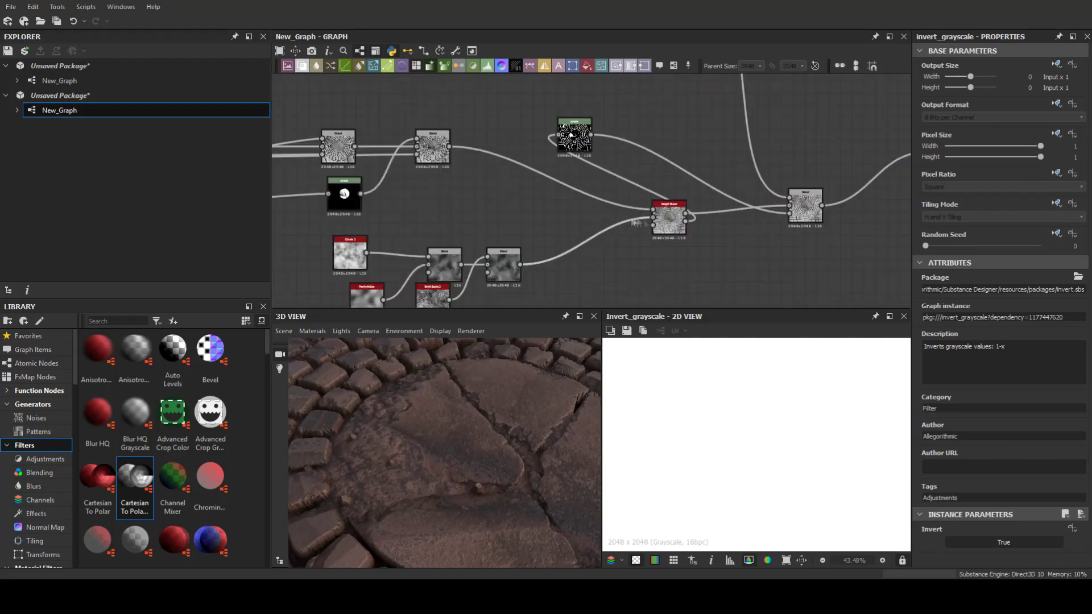
Add a Gradient Map for the cloud noise and tint its keys brown
{"action": "scroll", "coordinate": [632, 222], "scroll_direction": "down", "scroll_amount": 3}
{"action": "scroll", "coordinate": [569, 239], "scroll_direction": "up", "scroll_amount": 1}
{"action": "mouse_move", "coordinate": [569, 239]}
{"action": "middle_mouse_down"}
{"action": "mouse_move", "coordinate": [522, 268]}
{"action": "mouse_move", "coordinate": [569, 125]}
{"action": "middle_mouse_up"}
{"action": "left_click", "coordinate": [522, 268]}
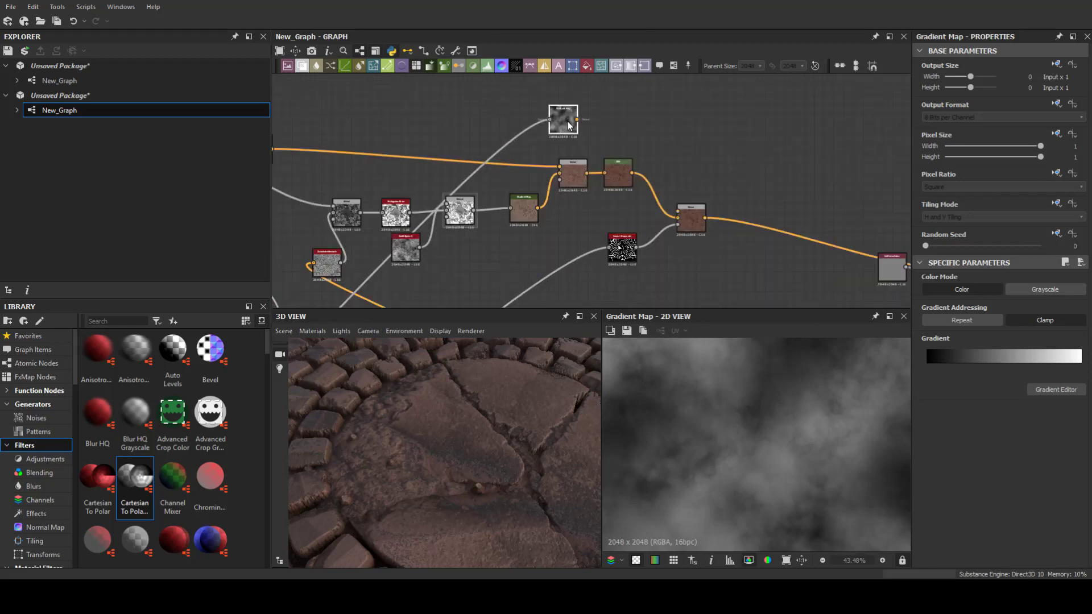
{"action": "left_click", "coordinate": [927, 364]}
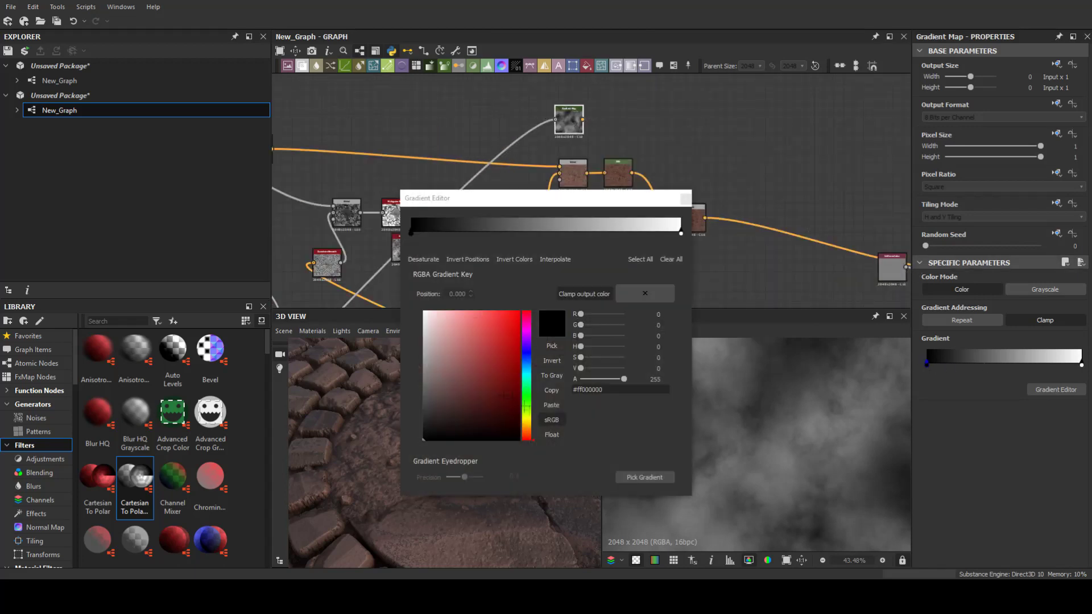
{"action": "key", "text": "ctrl+v"}
{"action": "left_click_drag", "start_coordinate": [434, 349], "coordinate": [453, 389]}
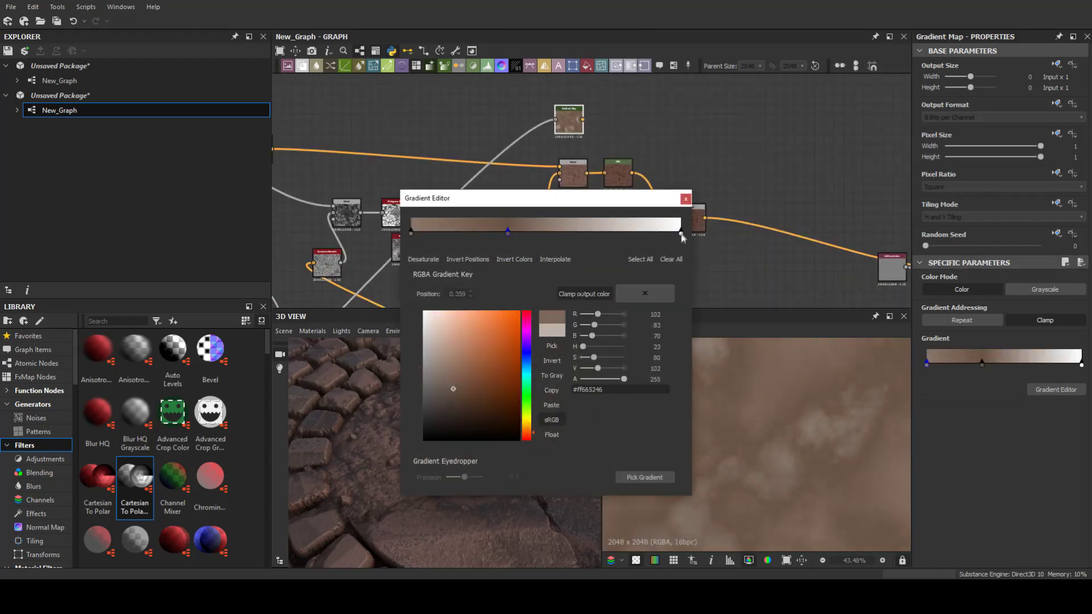
{"action": "left_click_drag", "start_coordinate": [440, 359], "coordinate": [441, 360]}
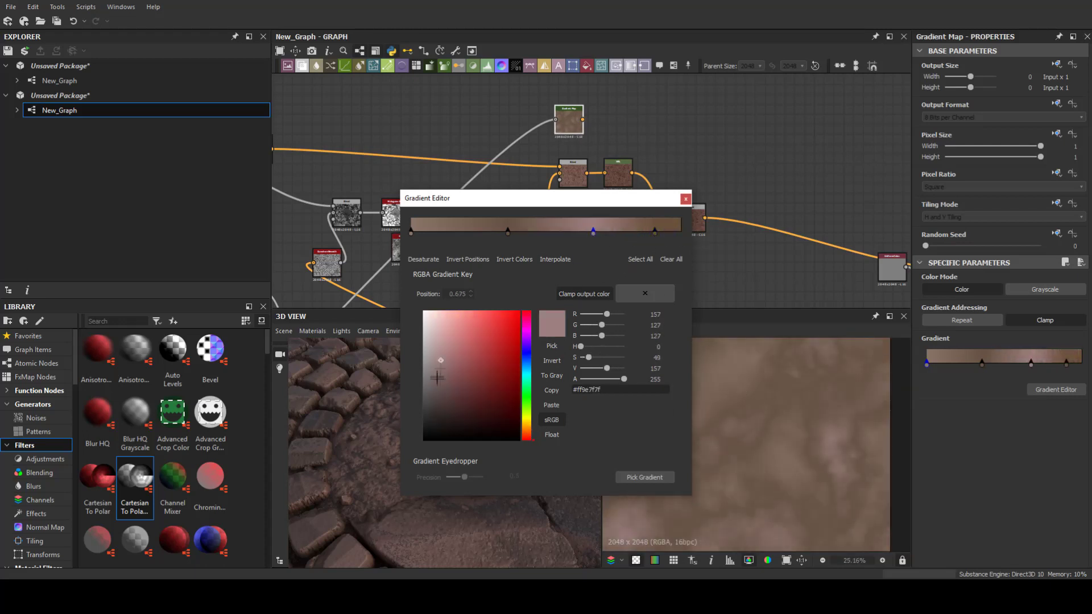
{"action": "left_click", "coordinate": [685, 198]}
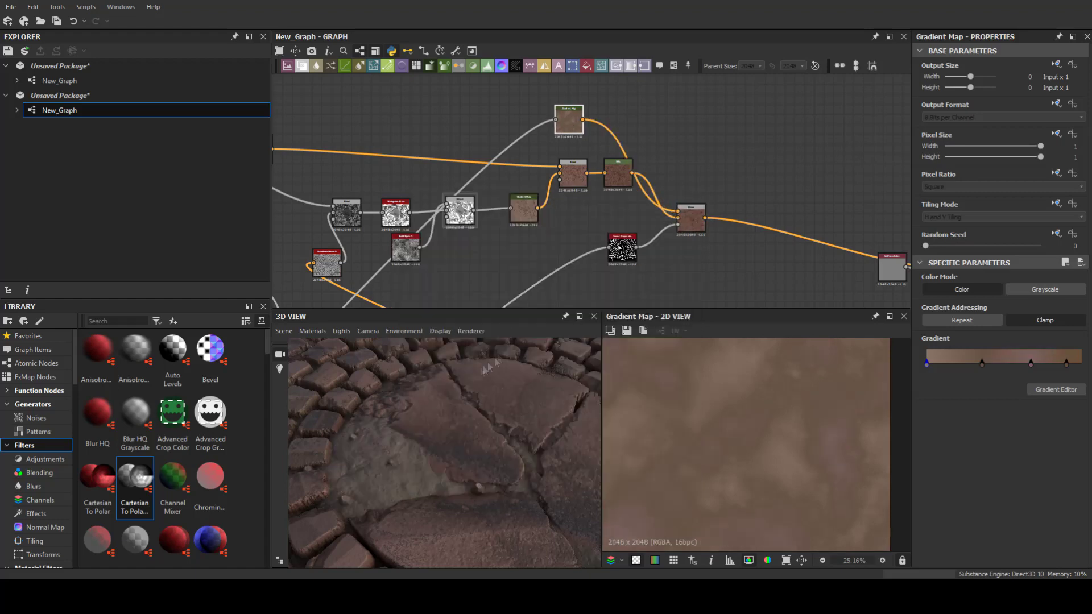
Select the Max (Lighten) Blend node and orbit the 3D preview around the plaza
{"action": "left_click_drag", "start_coordinate": [489, 367], "coordinate": [489, 439]}
{"action": "left_click", "coordinate": [690, 219]}
{"action": "scroll", "coordinate": [962, 316], "scroll_direction": "down", "scroll_amount": 2}
{"action": "scroll", "coordinate": [962, 316], "scroll_direction": "down", "scroll_amount": 1}
{"action": "scroll", "coordinate": [961, 317], "scroll_direction": "down", "scroll_amount": 2}
{"action": "mouse_move", "coordinate": [472, 398]}
{"action": "left_mouse_down"}
{"action": "mouse_move", "coordinate": [430, 422]}
{"action": "mouse_move", "coordinate": [524, 478]}
{"action": "mouse_move", "coordinate": [583, 463]}
{"action": "left_mouse_up"}
Insert an HSL node and raise its hue to 0.53
{"action": "key", "text": "space"}
{"action": "type", "text": "hsl"}
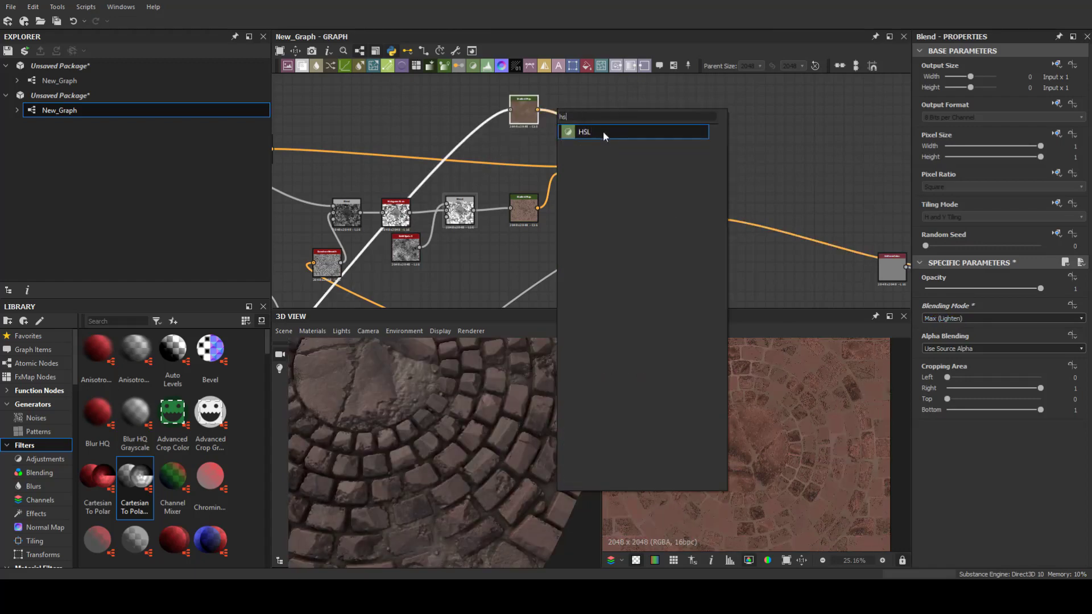
{"action": "left_click", "coordinate": [603, 132]}
{"action": "left_click_drag", "start_coordinate": [983, 291], "coordinate": [987, 294]}
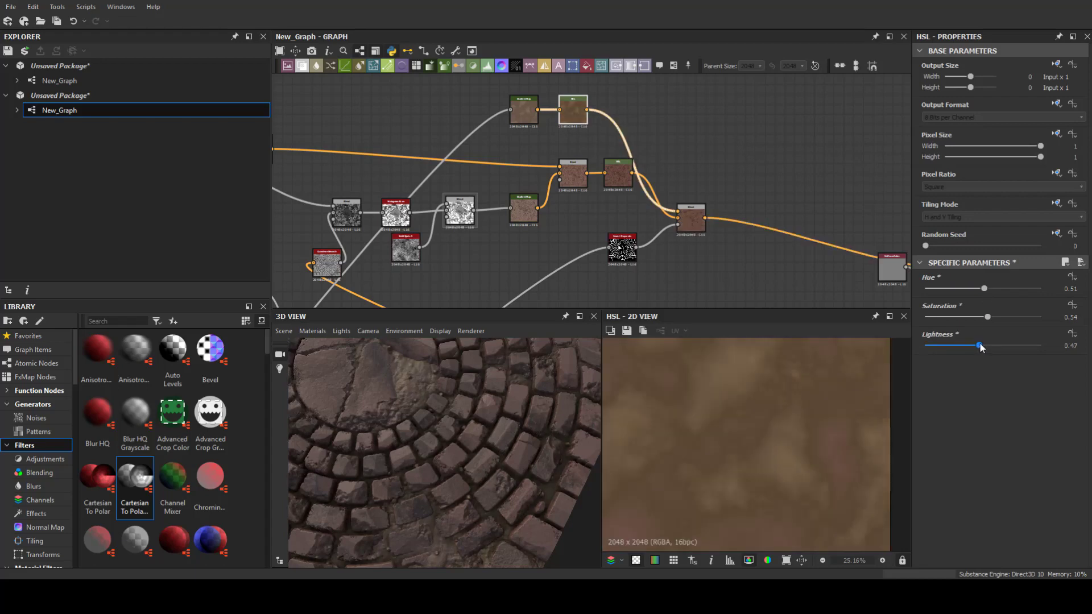
{"action": "left_click_drag", "start_coordinate": [467, 421], "coordinate": [505, 439]}
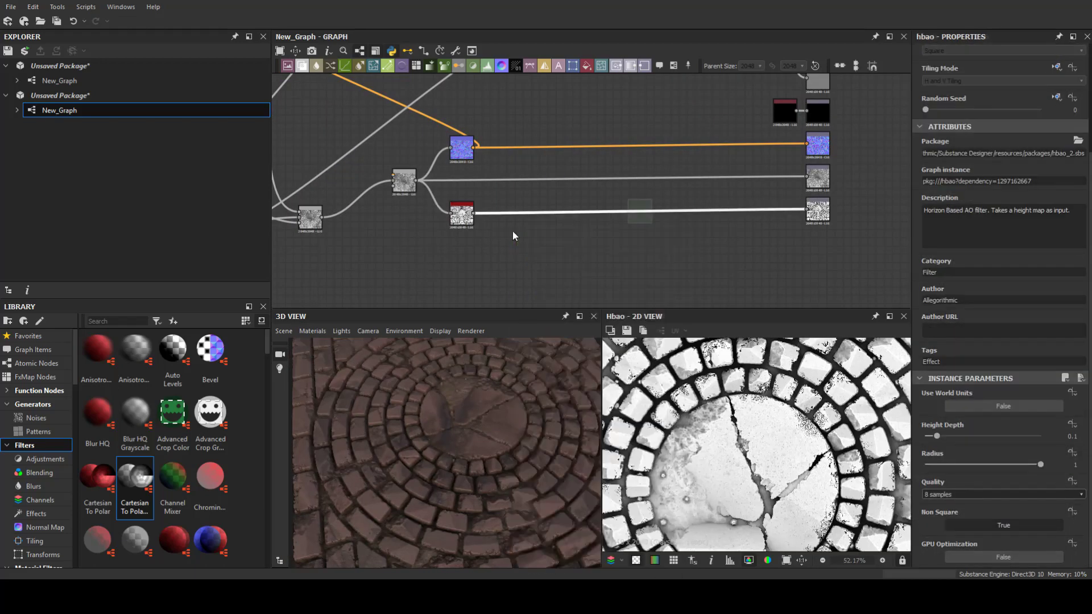
Add a Levels node on the height link and set Histogram Range position to 0.54
{"action": "left_click_drag", "start_coordinate": [935, 411], "coordinate": [966, 413]}
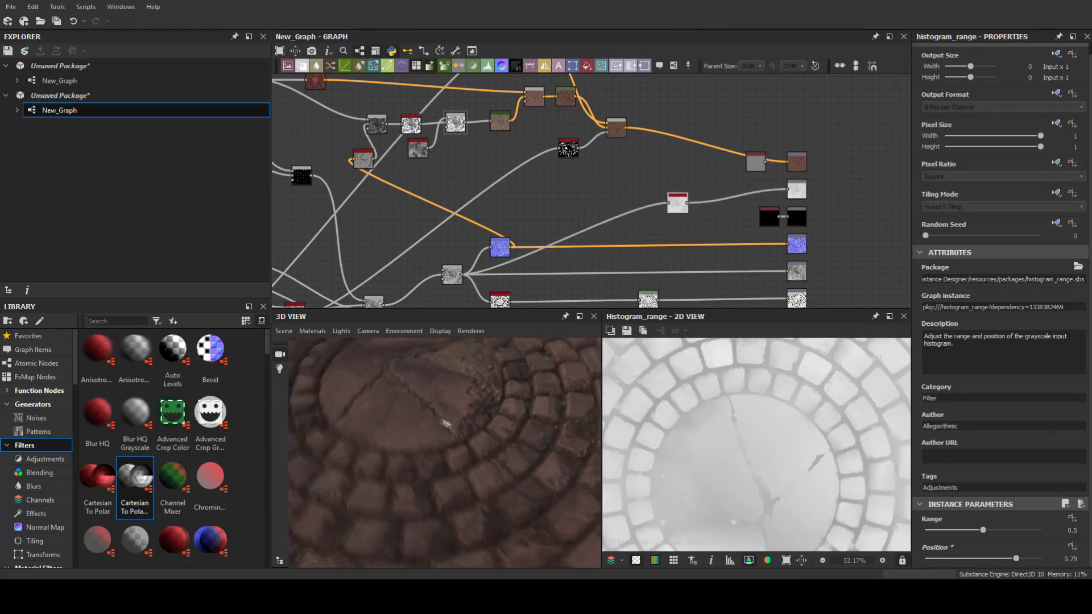
{"action": "left_click_drag", "start_coordinate": [1016, 558], "coordinate": [988, 560]}
{"action": "mouse_move", "coordinate": [398, 467]}
{"action": "left_mouse_down"}
{"action": "mouse_move", "coordinate": [394, 408]}
{"action": "mouse_move", "coordinate": [444, 455]}
{"action": "left_mouse_up"}
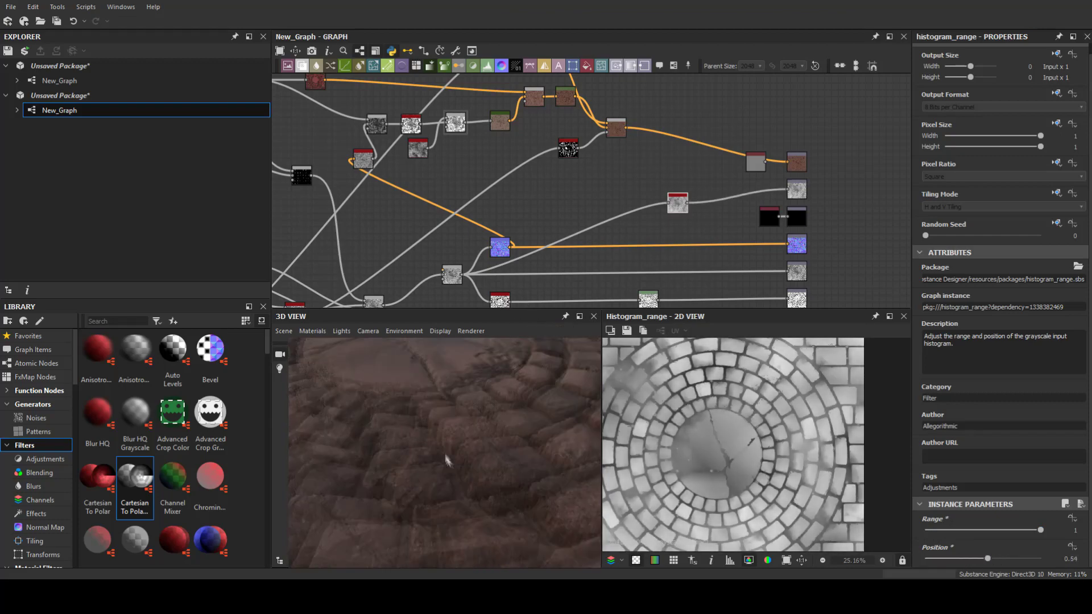
{"action": "scroll", "coordinate": [476, 179], "scroll_direction": "up", "scroll_amount": 3}
{"action": "left_click", "coordinate": [745, 265]}
Shift the Gradient Map's two light keys slightly left
{"action": "scroll", "coordinate": [745, 265], "scroll_direction": "up", "scroll_amount": 2}
{"action": "middle_click_drag", "start_coordinate": [751, 270], "coordinate": [814, 159]}
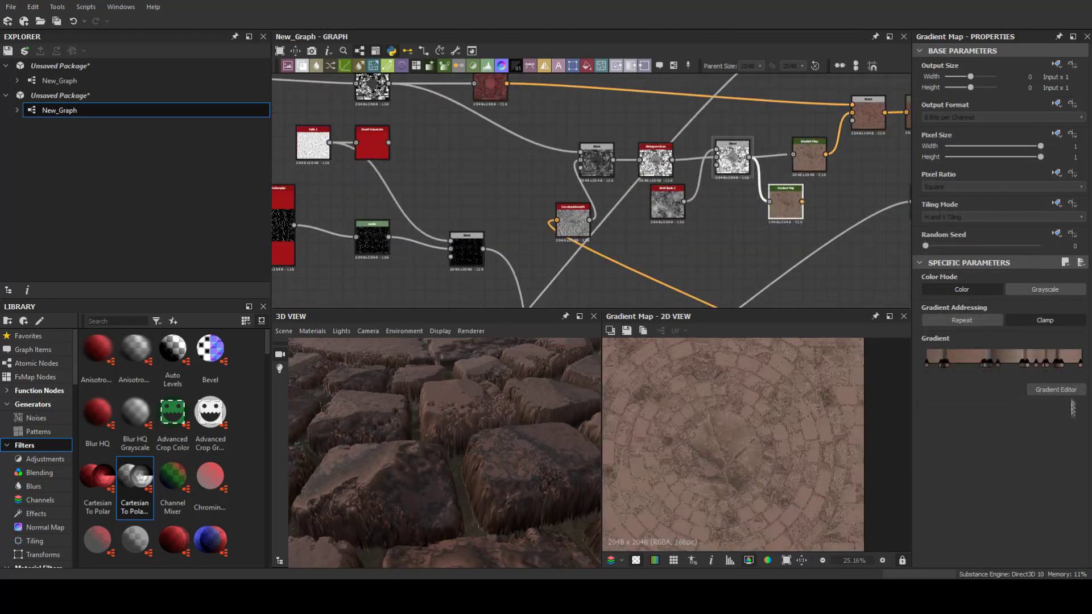
{"action": "left_click", "coordinate": [1057, 390]}
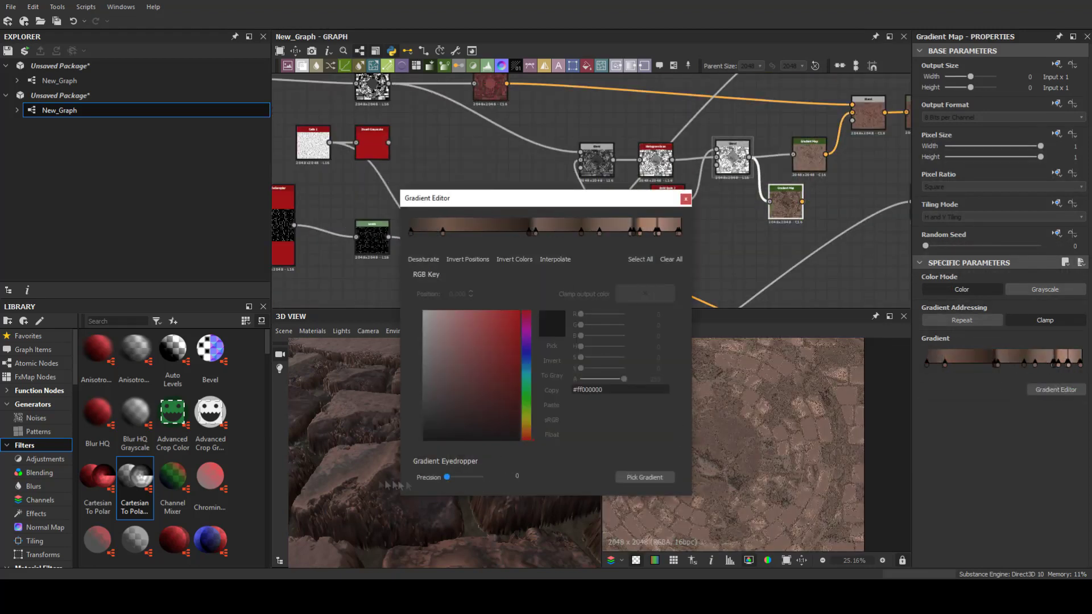
{"action": "left_click", "coordinate": [497, 234]}
{"action": "mouse_move", "coordinate": [630, 233]}
{"action": "left_mouse_down"}
{"action": "mouse_move", "coordinate": [617, 232]}
{"action": "mouse_move", "coordinate": [635, 232]}
{"action": "left_mouse_up"}
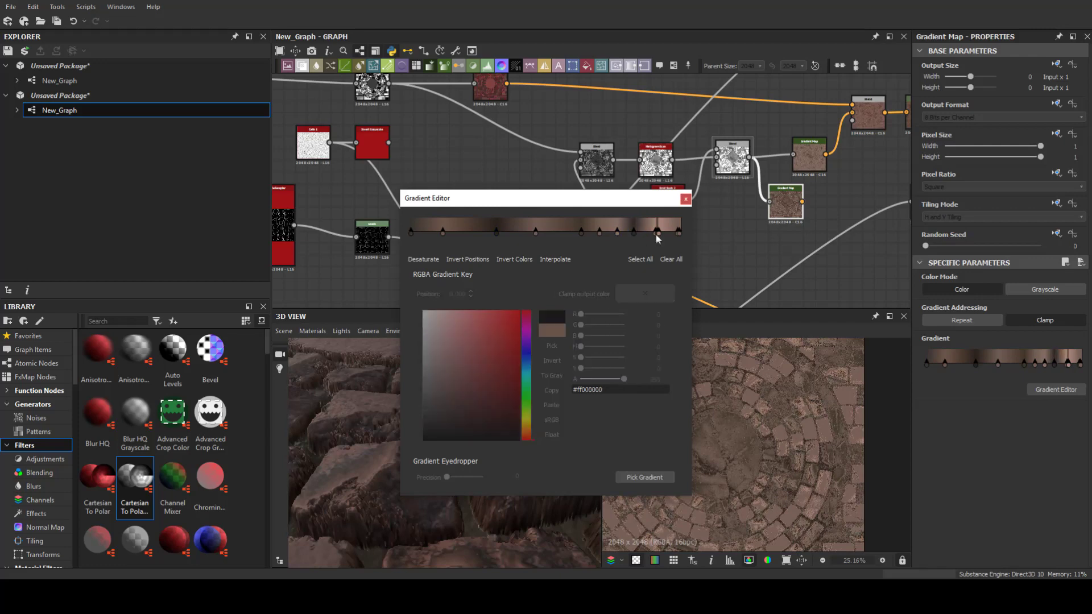
{"action": "left_click", "coordinate": [656, 232]}
{"action": "left_click", "coordinate": [687, 198]}
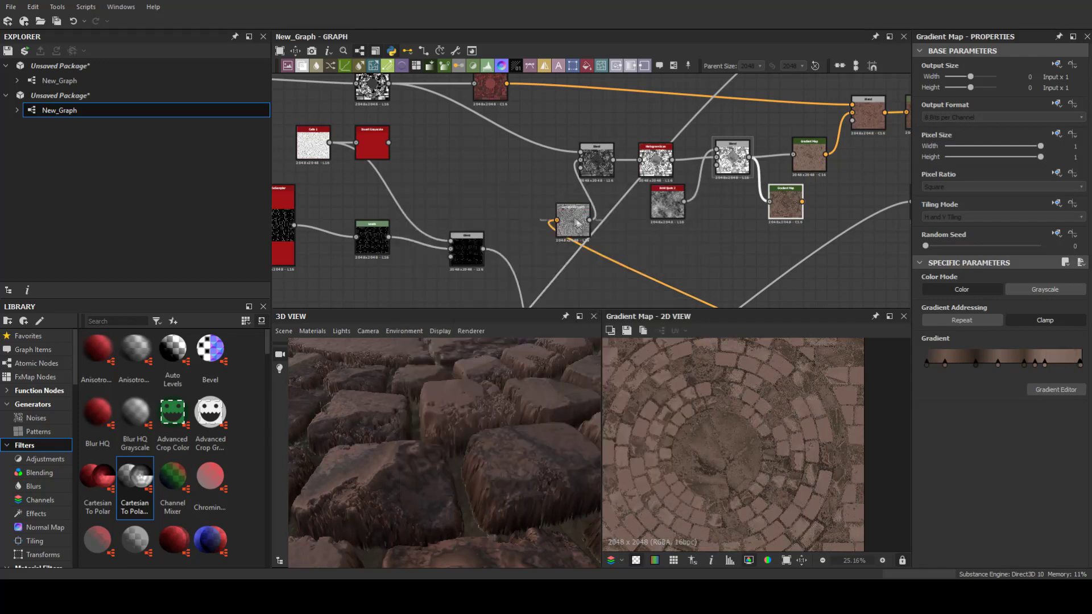
Preview the Gradient Map output and nudge one of its keys left
{"action": "middle_click_drag", "start_coordinate": [817, 182], "coordinate": [691, 196]}
{"action": "left_click", "coordinate": [700, 152]}
{"action": "middle_click_drag", "start_coordinate": [307, 131], "coordinate": [499, 130]}
{"action": "double_click", "coordinate": [478, 125]}
{"action": "scroll", "coordinate": [569, 188], "scroll_direction": "up", "scroll_amount": 2}
{"action": "scroll", "coordinate": [792, 459], "scroll_direction": "up", "scroll_amount": 5}
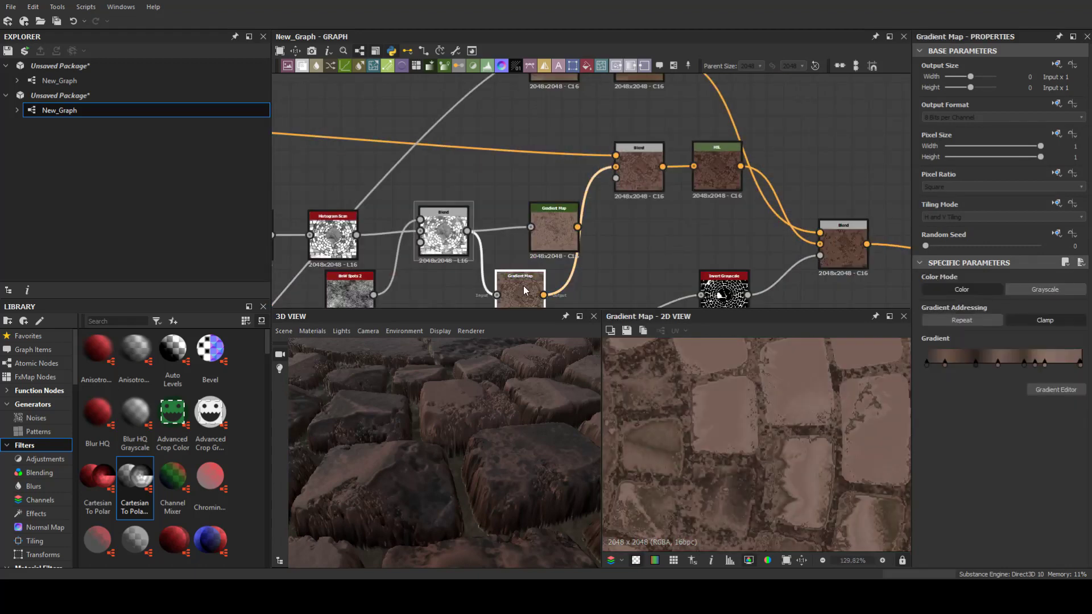
{"action": "scroll", "coordinate": [852, 424], "scroll_direction": "up", "scroll_amount": 3}
{"action": "scroll", "coordinate": [858, 438], "scroll_direction": "up", "scroll_amount": 2}
{"action": "left_click_drag", "start_coordinate": [976, 363], "coordinate": [970, 363]}
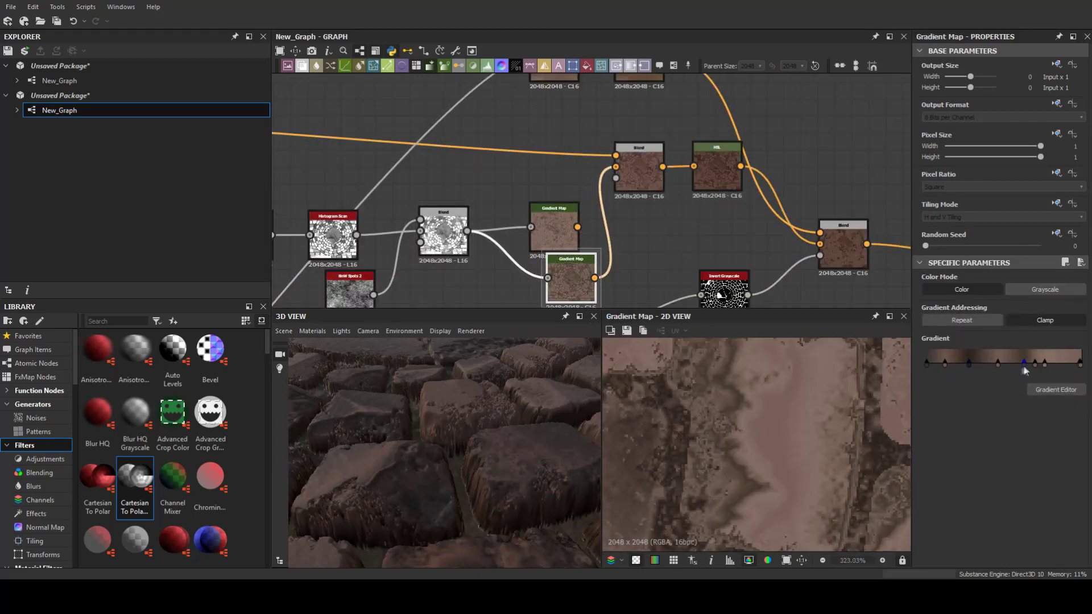
Preview the HSL, BnW Spots 2 and Blend outputs in a top-down 3D view
{"action": "scroll", "coordinate": [757, 444], "scroll_direction": "down", "scroll_amount": 9}
{"action": "scroll", "coordinate": [443, 455], "scroll_direction": "up", "scroll_amount": 5}
{"action": "scroll", "coordinate": [654, 171], "scroll_direction": "down", "scroll_amount": 3}
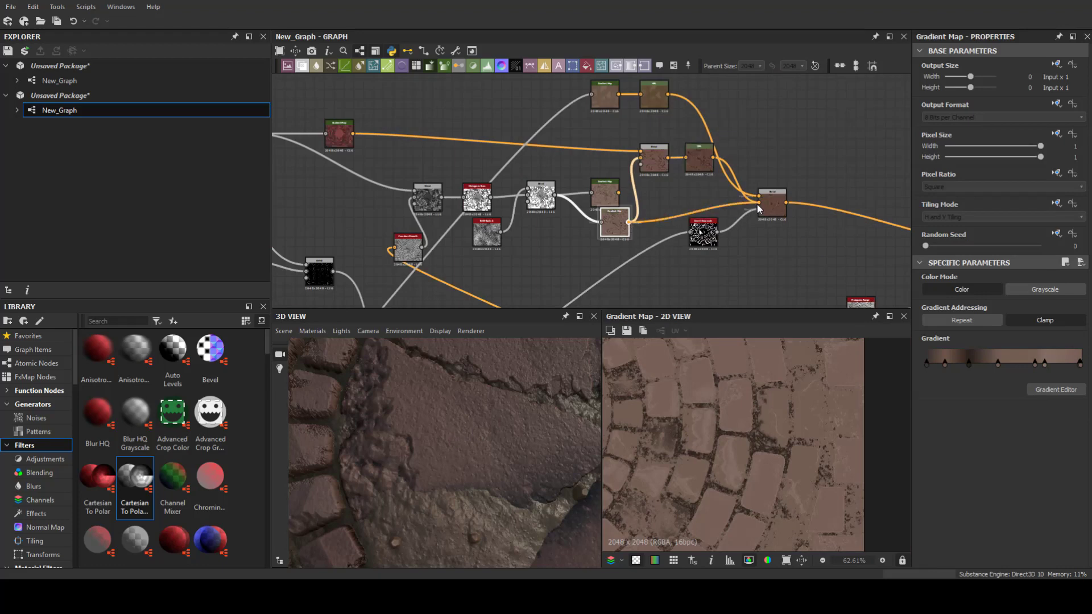
{"action": "scroll", "coordinate": [443, 455], "scroll_direction": "down", "scroll_amount": 5}
{"action": "scroll", "coordinate": [444, 455], "scroll_direction": "down", "scroll_amount": 3}
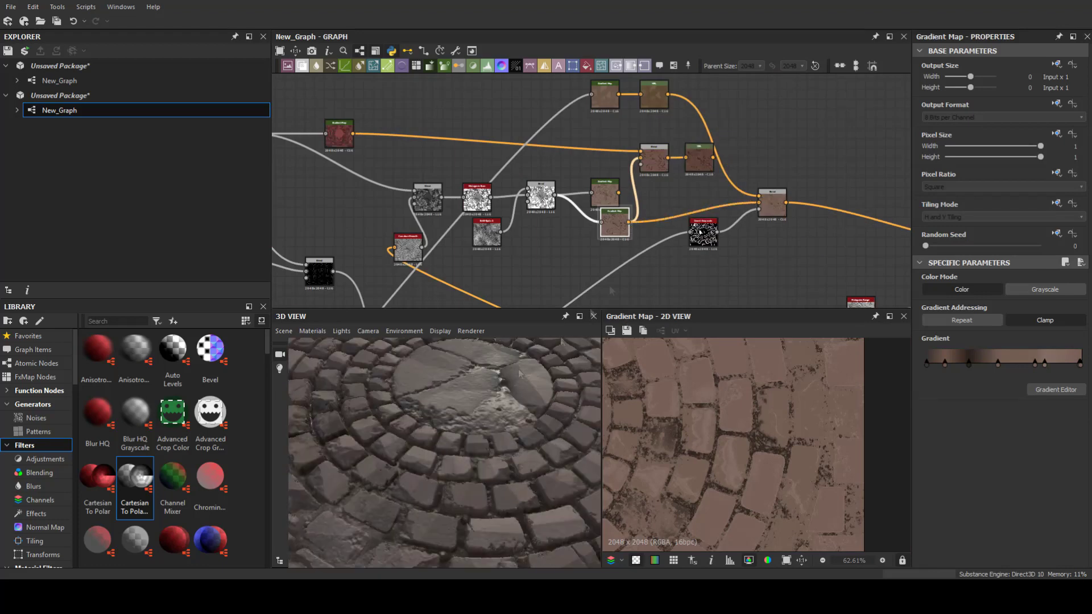
{"action": "double_click", "coordinate": [699, 158]}
{"action": "mouse_move", "coordinate": [483, 398]}
{"action": "left_mouse_down"}
{"action": "mouse_move", "coordinate": [508, 443]}
{"action": "mouse_move", "coordinate": [508, 398]}
{"action": "left_mouse_up"}
{"action": "middle_click_drag", "start_coordinate": [886, 274], "coordinate": [725, 236]}
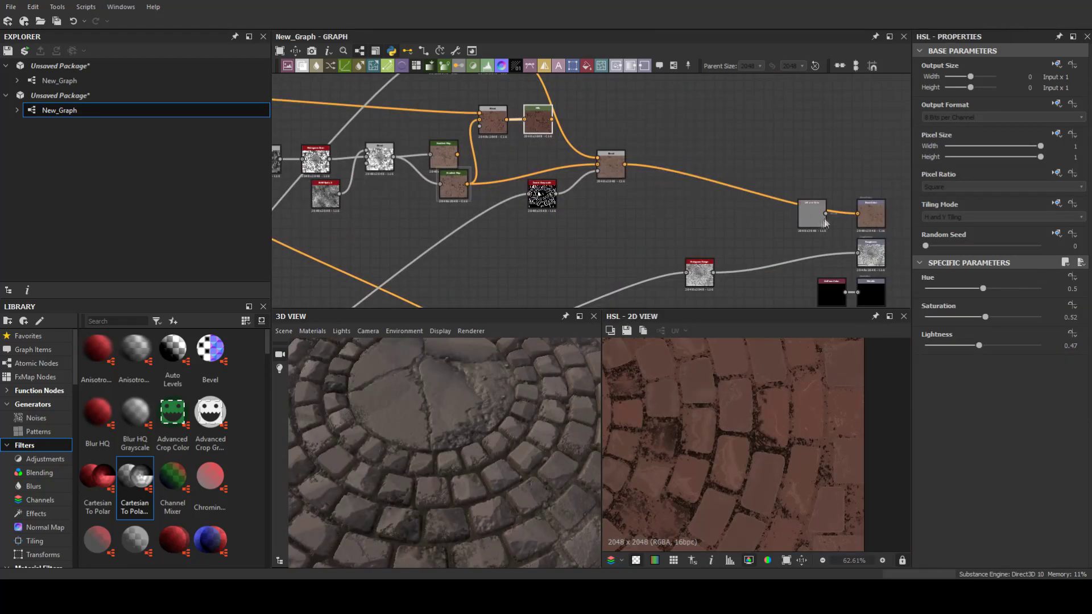
{"action": "scroll", "coordinate": [444, 455], "scroll_direction": "up", "scroll_amount": 3}
{"action": "scroll", "coordinate": [444, 455], "scroll_direction": "up", "scroll_amount": 3}
{"action": "middle_click_drag", "start_coordinate": [661, 257], "coordinate": [783, 253]}
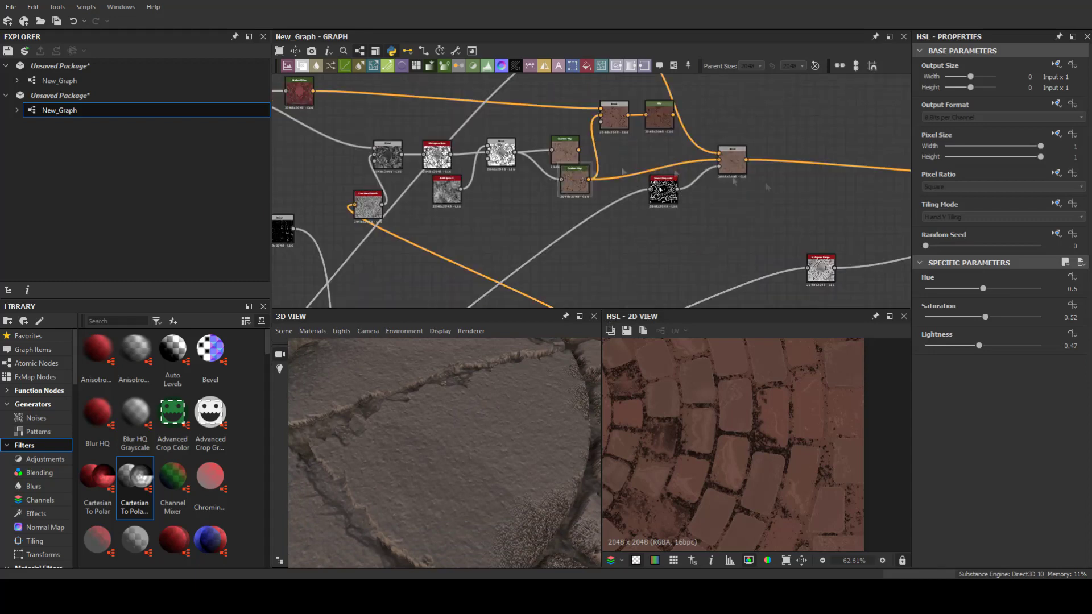
{"action": "double_click", "coordinate": [447, 190]}
{"action": "double_click", "coordinate": [500, 153]}
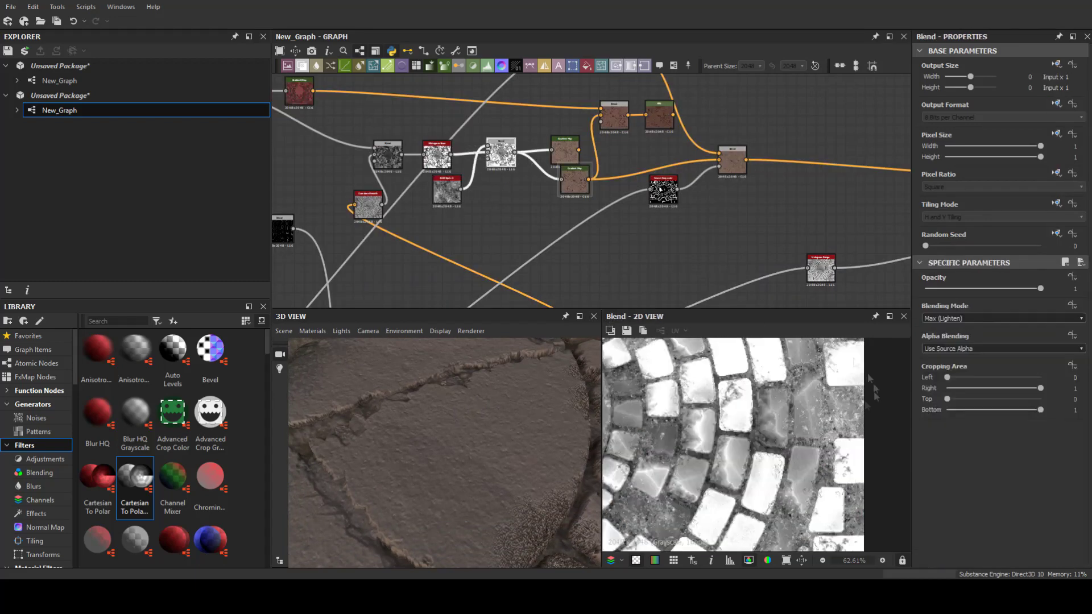
Set the Blend to Multiply at 0.72 opacity and check the HSL and Gradient Map previews
{"action": "left_click", "coordinate": [956, 350]}
{"action": "mouse_move", "coordinate": [1040, 289]}
{"action": "left_mouse_down"}
{"action": "mouse_move", "coordinate": [929, 289]}
{"action": "mouse_move", "coordinate": [948, 295]}
{"action": "left_mouse_up"}
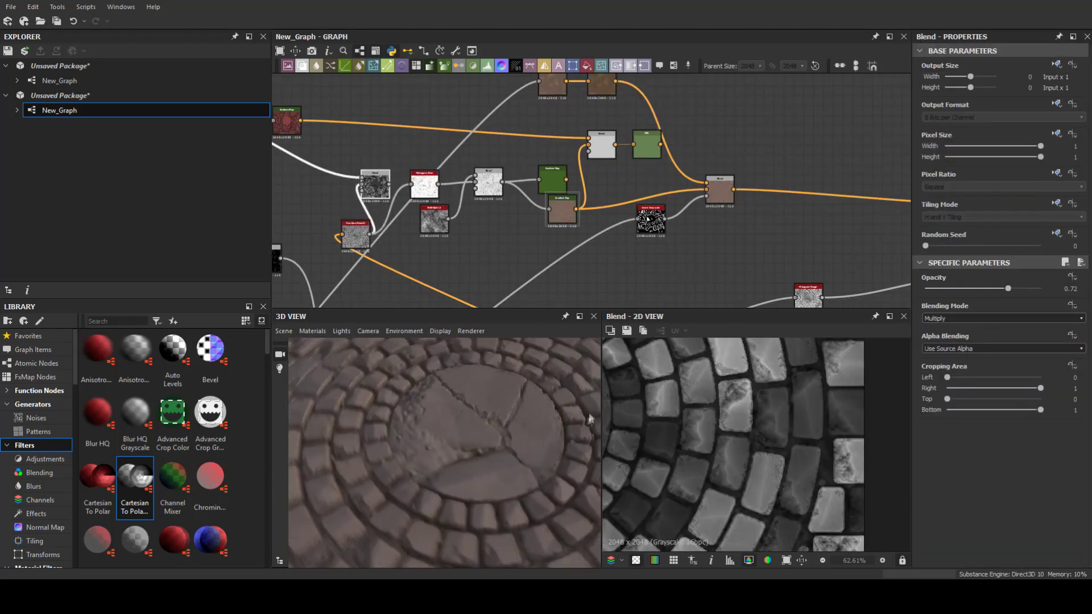
{"action": "double_click", "coordinate": [647, 145]}
{"action": "left_click_drag", "start_coordinate": [466, 432], "coordinate": [497, 395]}
{"action": "double_click", "coordinate": [557, 186]}
{"action": "left_click_drag", "start_coordinate": [557, 186], "coordinate": [557, 166]}
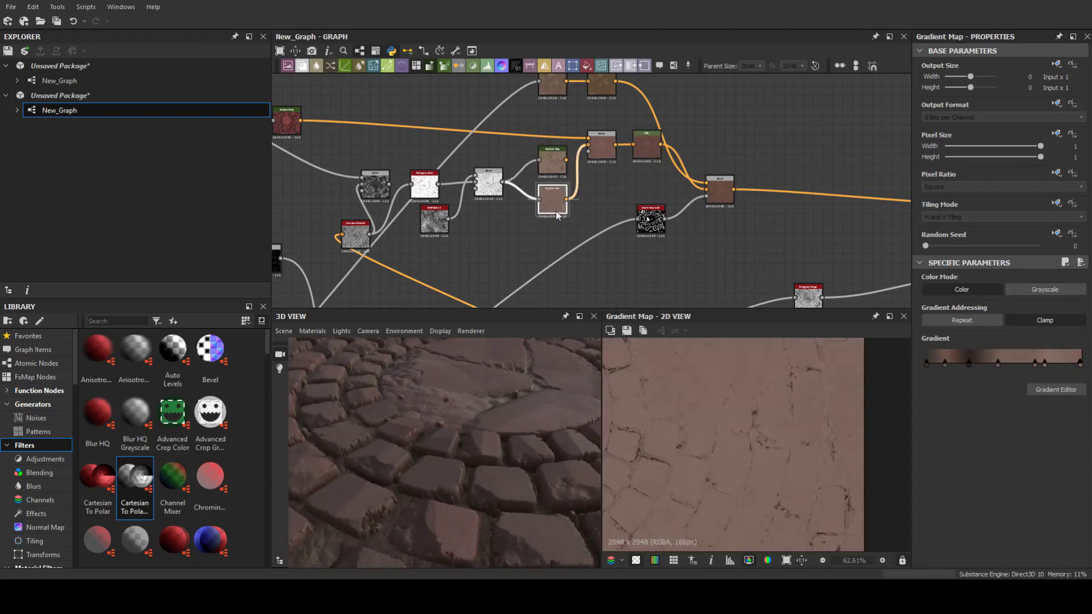
{"action": "double_click", "coordinate": [555, 165]}
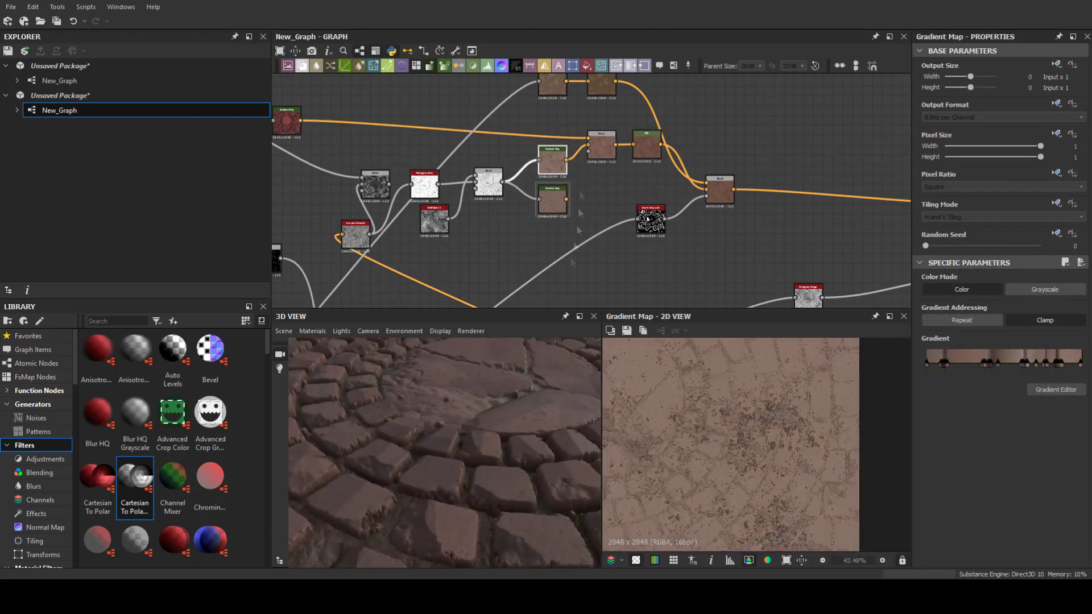
{"action": "mouse_move", "coordinate": [455, 398]}
{"action": "left_mouse_down"}
{"action": "mouse_move", "coordinate": [466, 466]}
{"action": "mouse_move", "coordinate": [494, 391]}
{"action": "left_mouse_up"}
{"action": "double_click", "coordinate": [601, 145]}
Preview the white stone-mask Blend output
{"action": "scroll", "coordinate": [644, 219], "scroll_direction": "down", "scroll_amount": 3}
{"action": "scroll", "coordinate": [649, 219], "scroll_direction": "up", "scroll_amount": 4}
{"action": "double_click", "coordinate": [648, 216]}
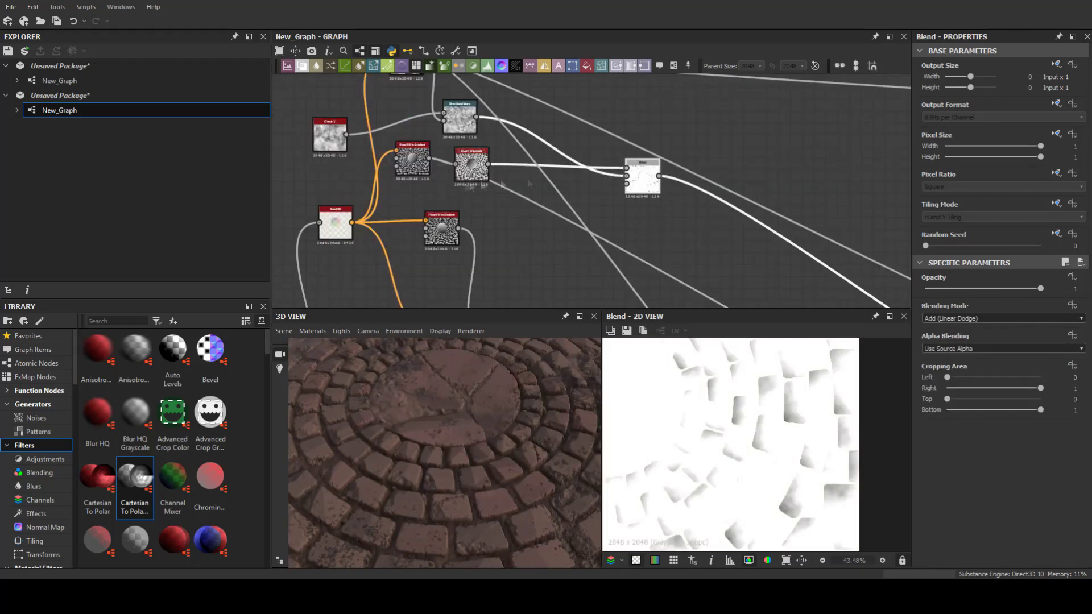
{"action": "middle_click_drag", "start_coordinate": [529, 183], "coordinate": [581, 167]}
{"action": "scroll", "coordinate": [653, 182], "scroll_direction": "down", "scroll_amount": 2}
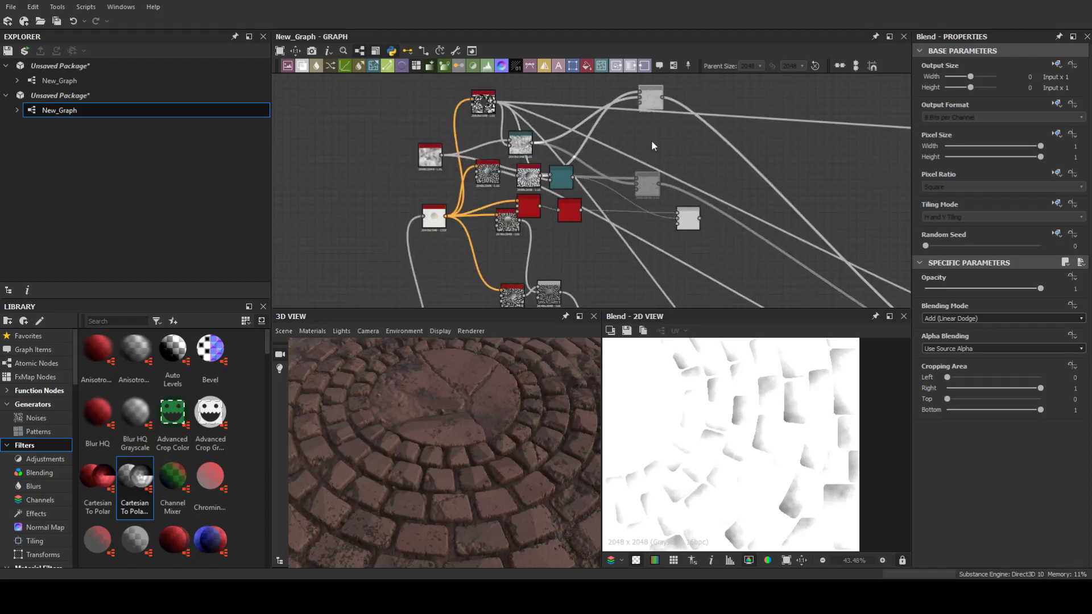
{"action": "scroll", "coordinate": [654, 204], "scroll_direction": "down", "scroll_amount": 2}
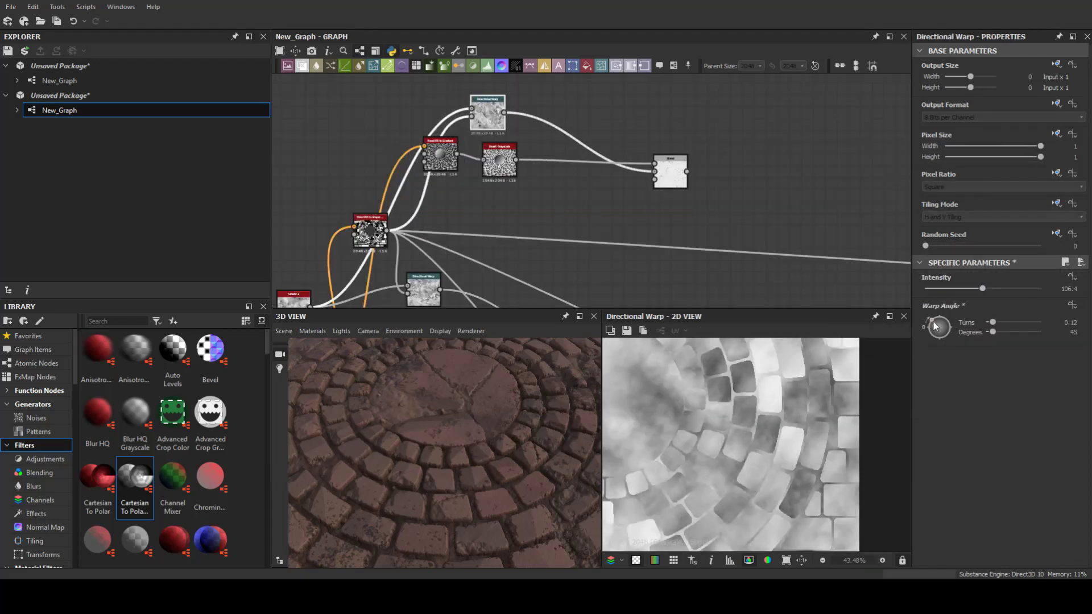
{"action": "scroll", "coordinate": [546, 179], "scroll_direction": "down", "scroll_amount": 2}
{"action": "double_click", "coordinate": [548, 177]}
{"action": "scroll", "coordinate": [548, 182], "scroll_direction": "down", "scroll_amount": 1}
Chain an Invert node and a Gradient Map after the mask Blend
{"action": "left_click_drag", "start_coordinate": [548, 181], "coordinate": [550, 188]}
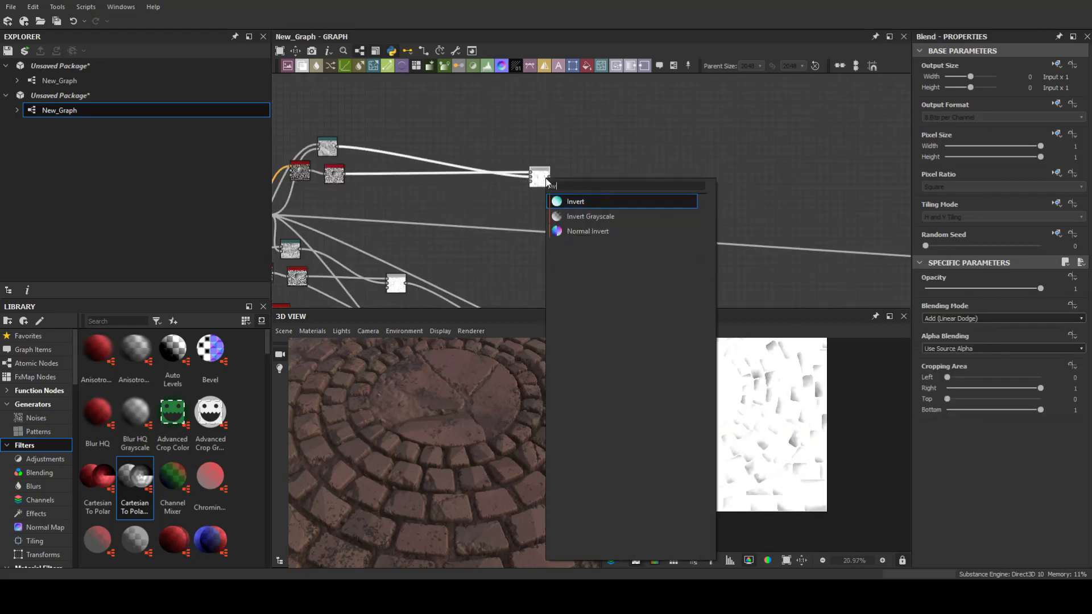
{"action": "left_click", "coordinate": [586, 200]}
{"action": "middle_click_drag", "start_coordinate": [626, 239], "coordinate": [526, 243]}
{"action": "mouse_move", "coordinate": [485, 182]}
{"action": "left_mouse_down"}
{"action": "mouse_move", "coordinate": [481, 200]}
{"action": "mouse_move", "coordinate": [818, 185]}
{"action": "left_mouse_up"}
{"action": "left_click", "coordinate": [529, 200]}
{"action": "middle_click_drag", "start_coordinate": [817, 185], "coordinate": [717, 219]}
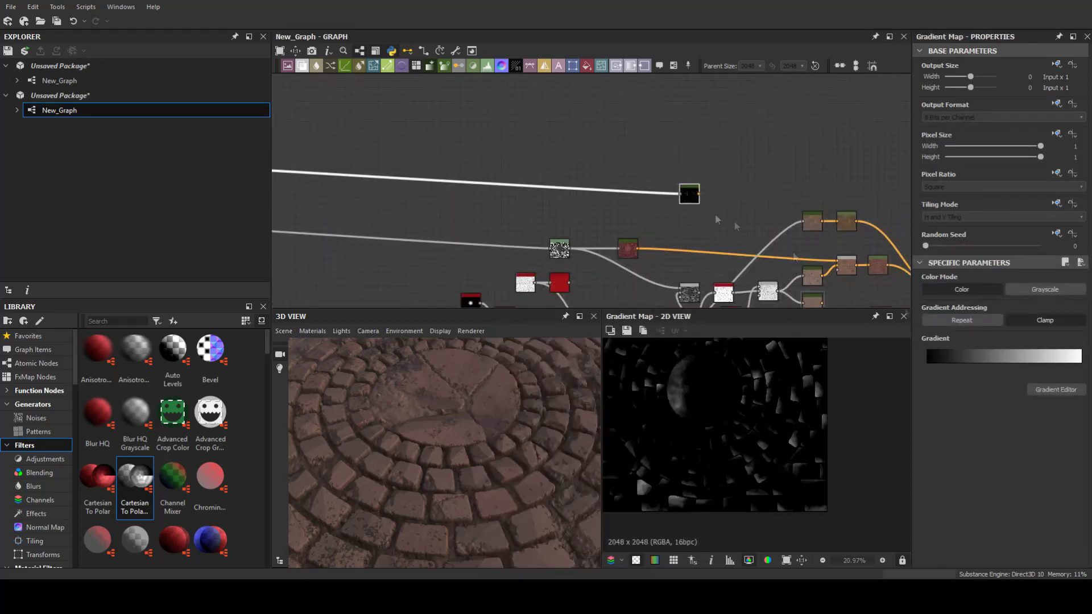
{"action": "middle_click_drag", "start_coordinate": [853, 284], "coordinate": [560, 209]}
{"action": "left_click", "coordinate": [519, 227]}
Add a Levels node wired into the Gradient Map and set the Directional Warp angle to 56°
{"action": "key", "text": "space"}
{"action": "left_click", "coordinate": [750, 231]}
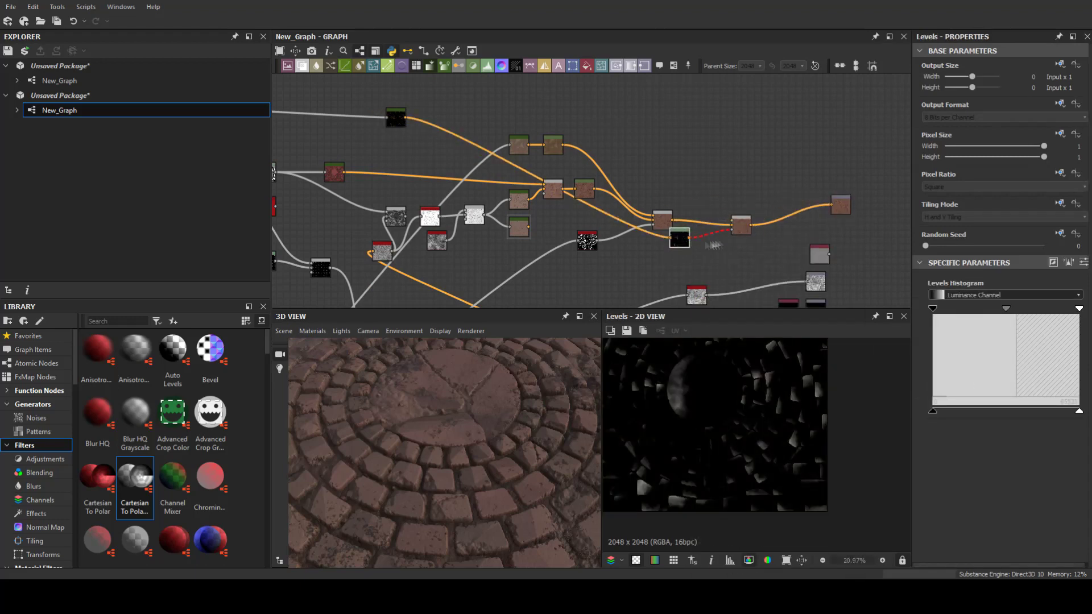
{"action": "scroll", "coordinate": [671, 255], "scroll_direction": "up", "scroll_amount": 1}
{"action": "mouse_move", "coordinate": [660, 168]}
{"action": "middle_mouse_down"}
{"action": "mouse_move", "coordinate": [647, 263]}
{"action": "mouse_move", "coordinate": [692, 279]}
{"action": "middle_mouse_up"}
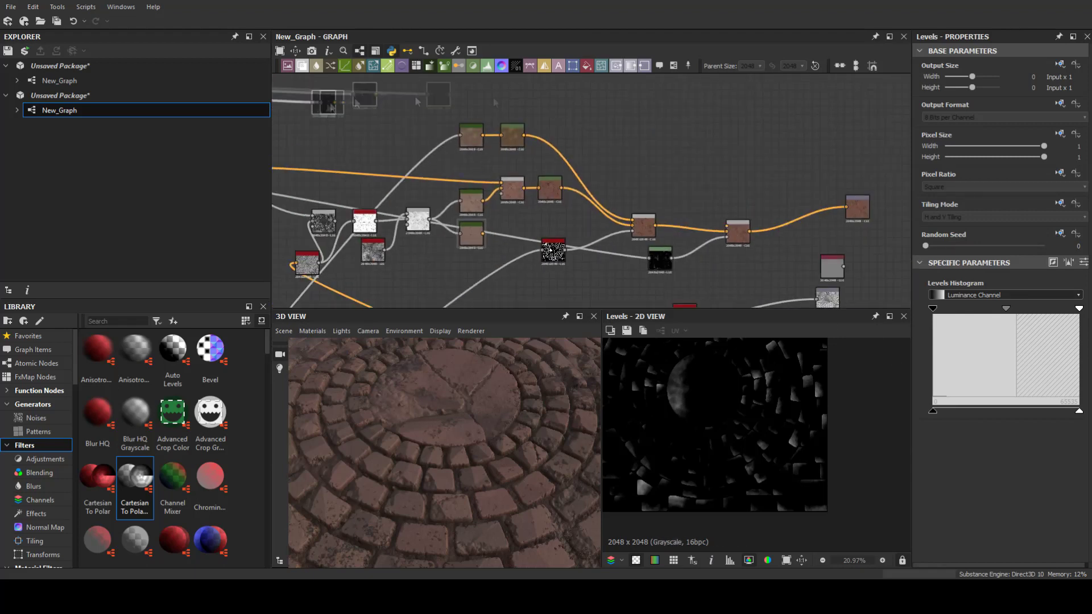
{"action": "left_click_drag", "start_coordinate": [711, 205], "coordinate": [727, 228]}
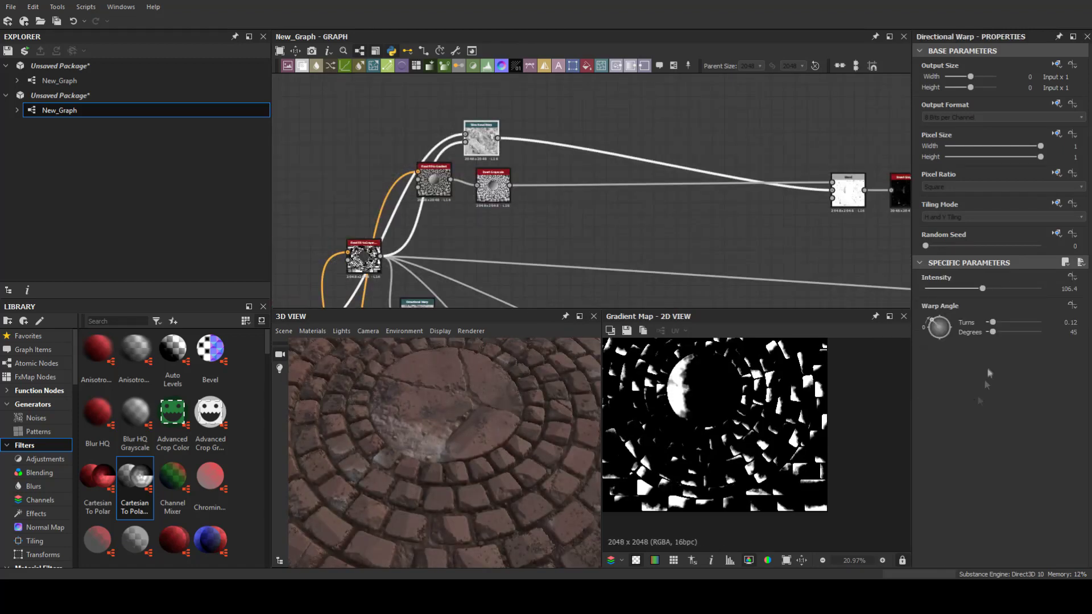
{"action": "left_click_drag", "start_coordinate": [938, 323], "coordinate": [944, 320]}
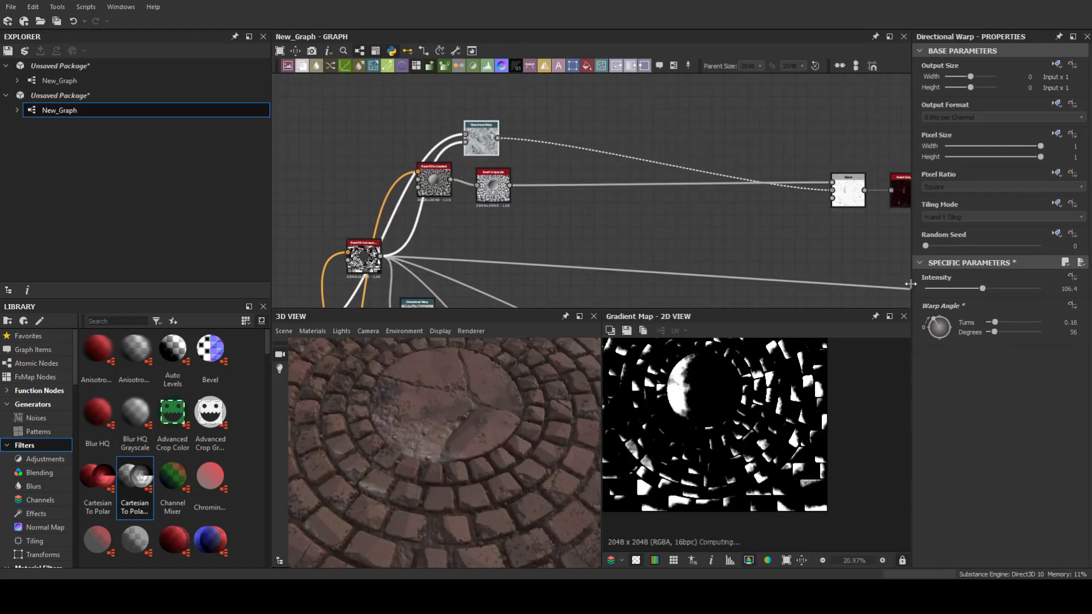
{"action": "double_click", "coordinate": [425, 136]}
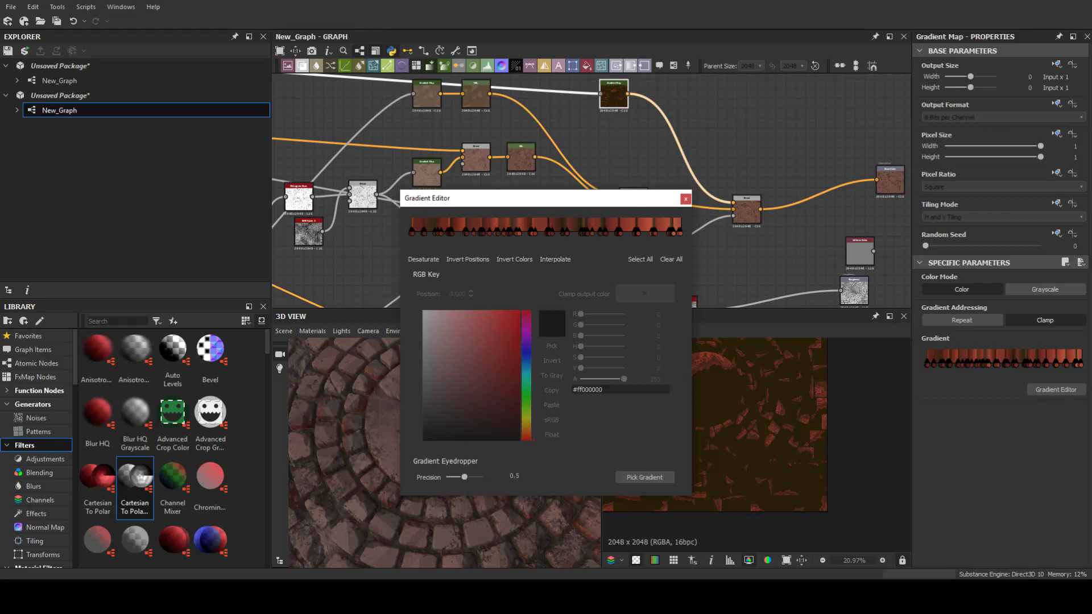
Reset the stone-mask gradient and set its first key to dark green
{"action": "left_click", "coordinate": [645, 478]}
{"action": "left_click_drag", "start_coordinate": [488, 352], "coordinate": [489, 415]}
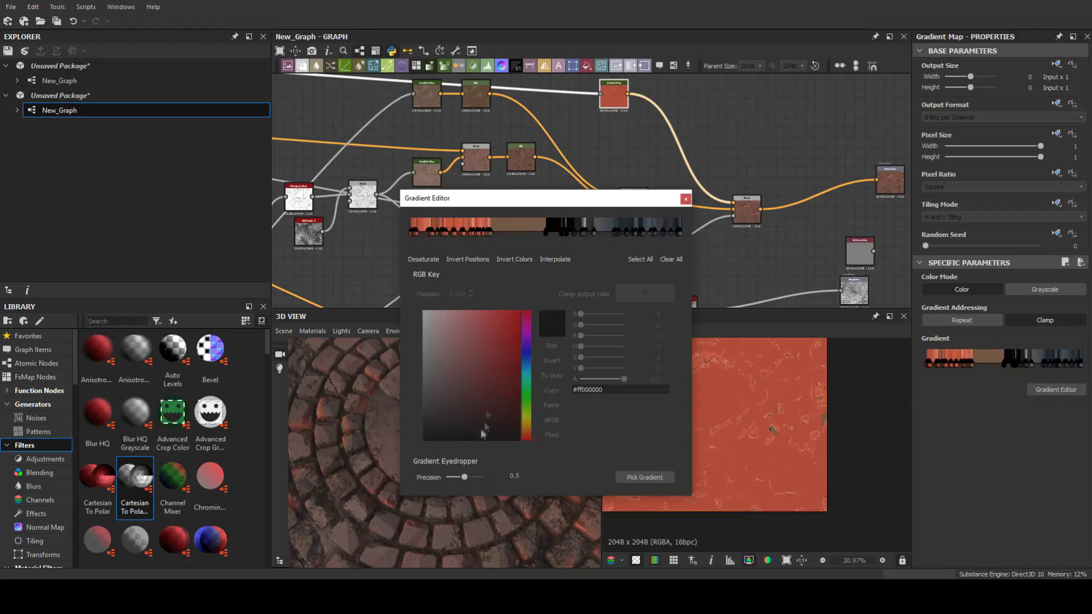
{"action": "left_click", "coordinate": [671, 259]}
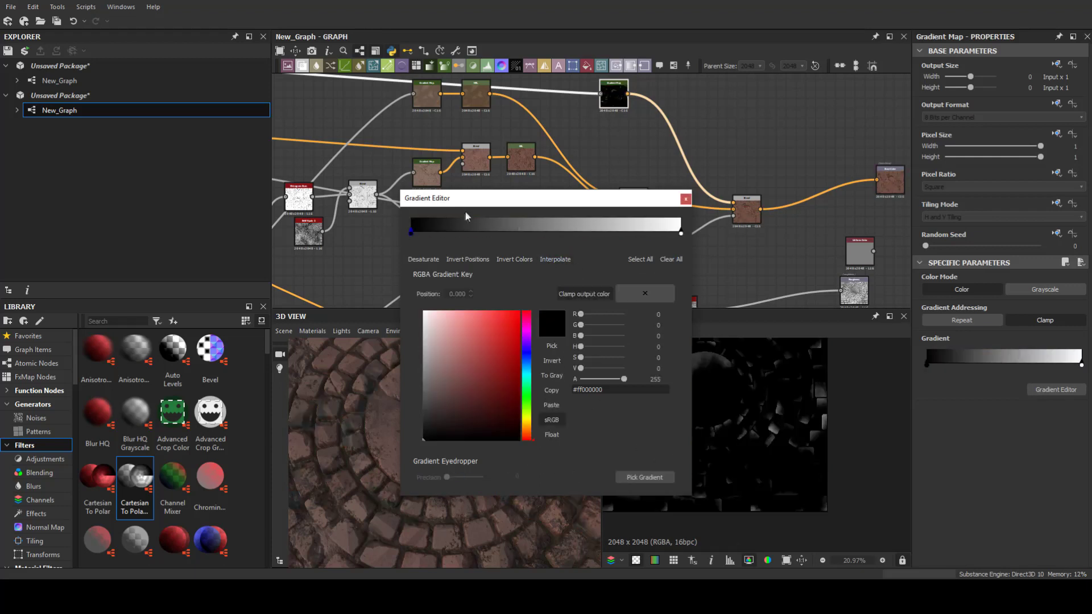
{"action": "left_click_drag", "start_coordinate": [455, 198], "coordinate": [436, 167]}
{"action": "left_click", "coordinate": [460, 375]}
{"action": "left_click_drag", "start_coordinate": [506, 407], "coordinate": [506, 376]}
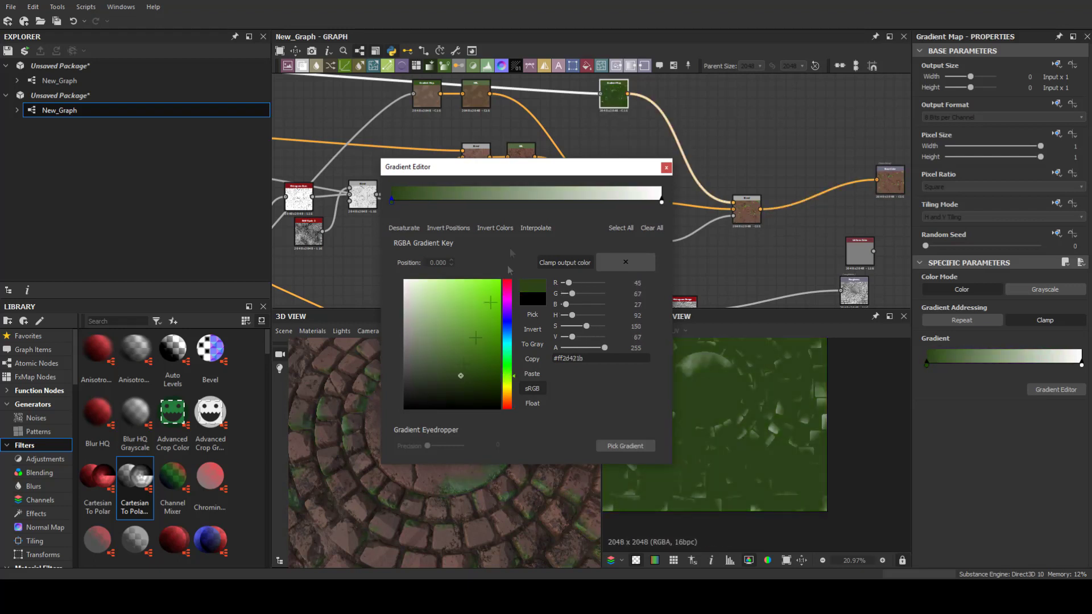
Add teal (0.139), bright yellow and dark red (0.601) keys, and set the blend to Copy
{"action": "left_click", "coordinate": [489, 196]}
{"action": "left_click", "coordinate": [507, 339]}
{"action": "left_click", "coordinate": [465, 362]}
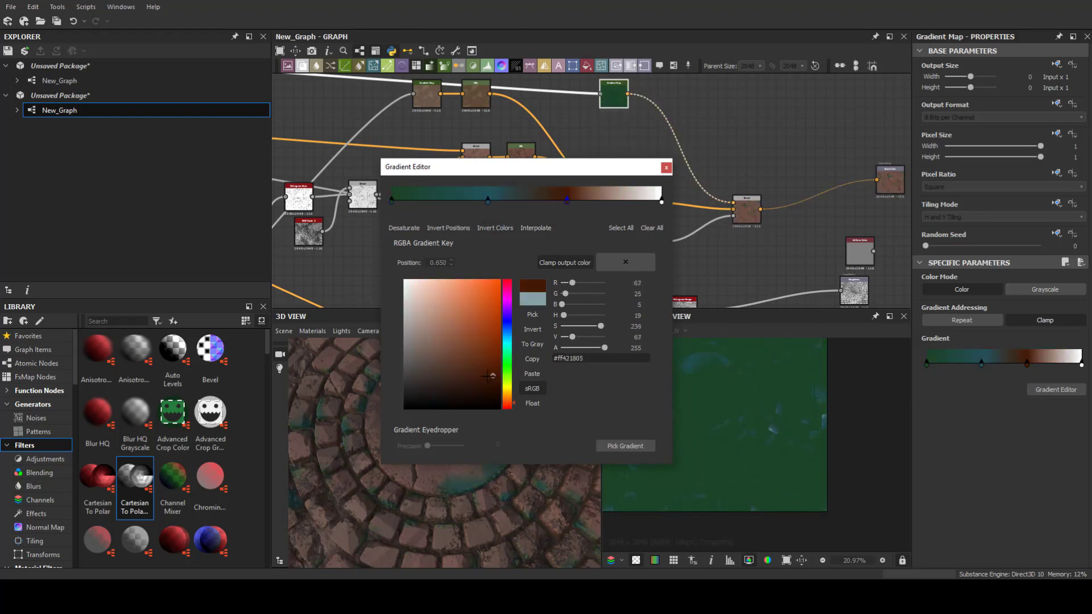
{"action": "left_click_drag", "start_coordinate": [472, 204], "coordinate": [422, 205]}
{"action": "left_click", "coordinate": [507, 389]}
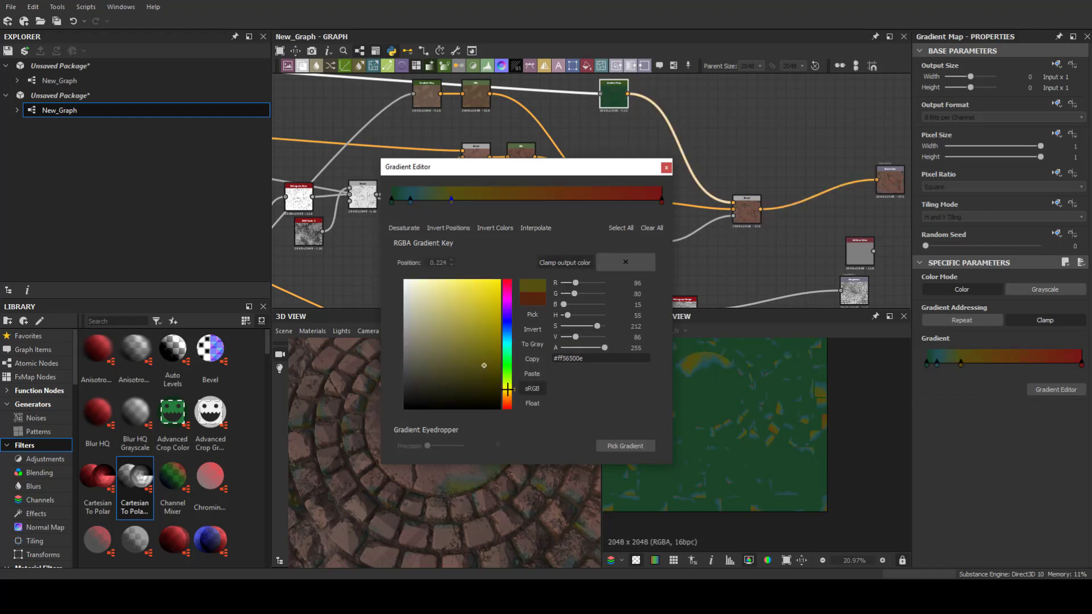
{"action": "left_click", "coordinate": [492, 304]}
{"action": "left_click", "coordinate": [553, 197]}
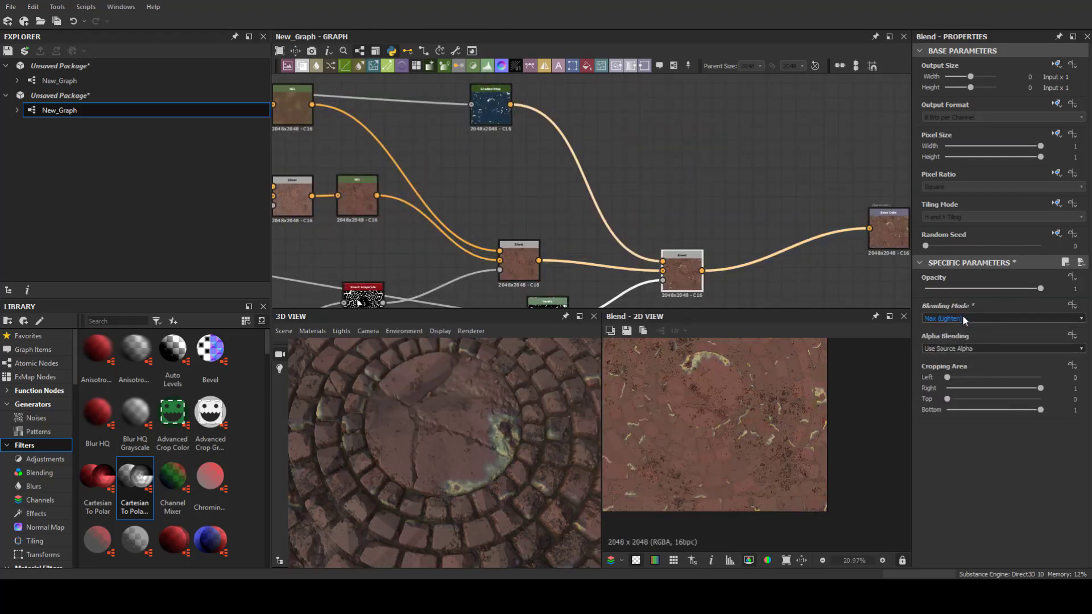
{"action": "left_click", "coordinate": [963, 318]}
{"action": "left_click", "coordinate": [954, 290]}
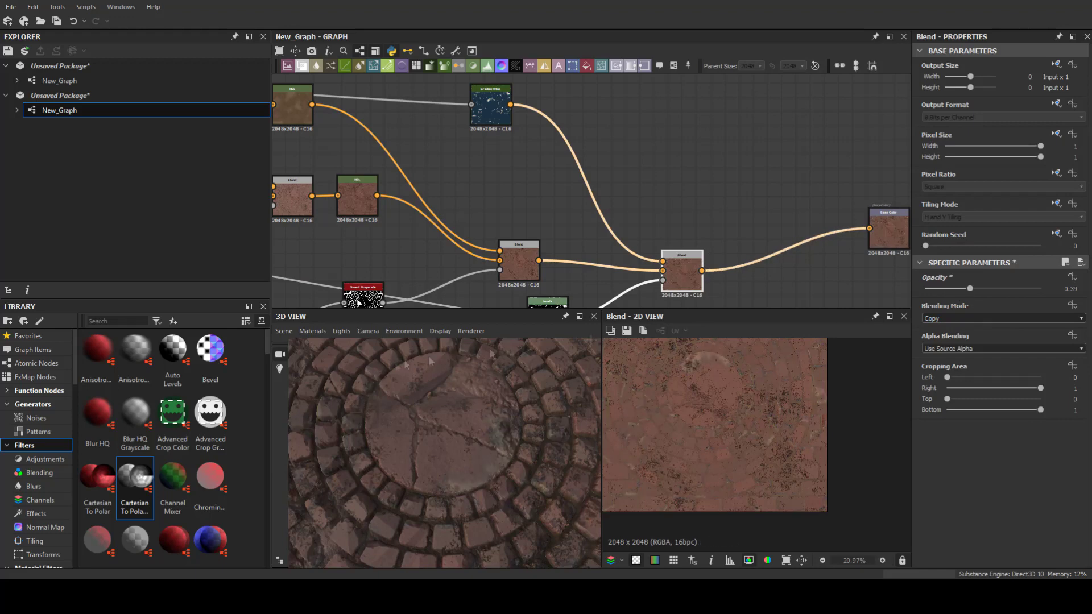
Add an RGBA Split node to the graph
{"action": "left_click_drag", "start_coordinate": [431, 361], "coordinate": [363, 442]}
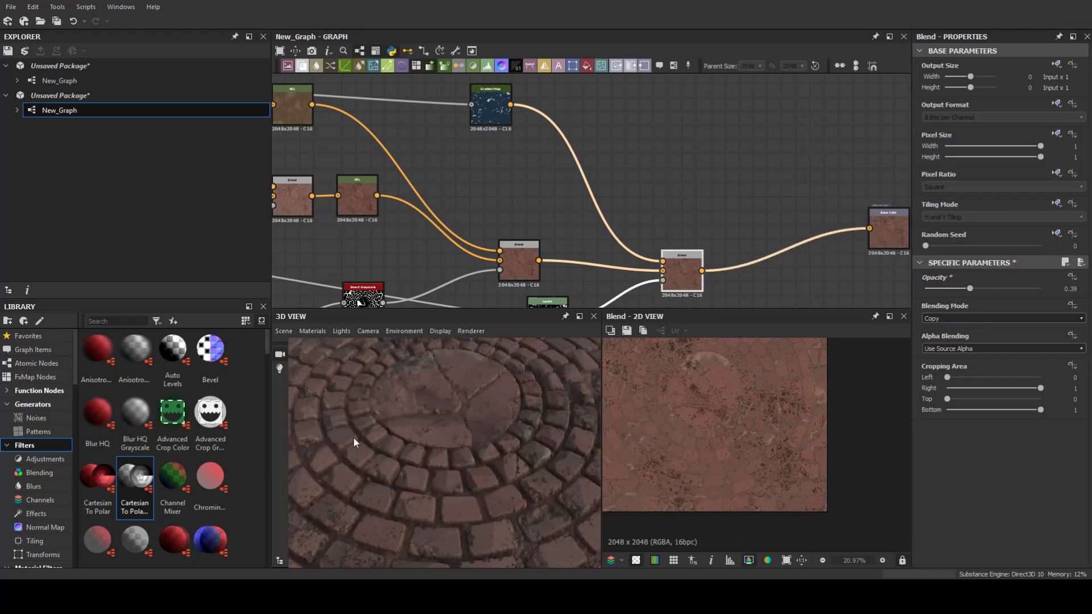
{"action": "middle_click_drag", "start_coordinate": [610, 145], "coordinate": [454, 163]}
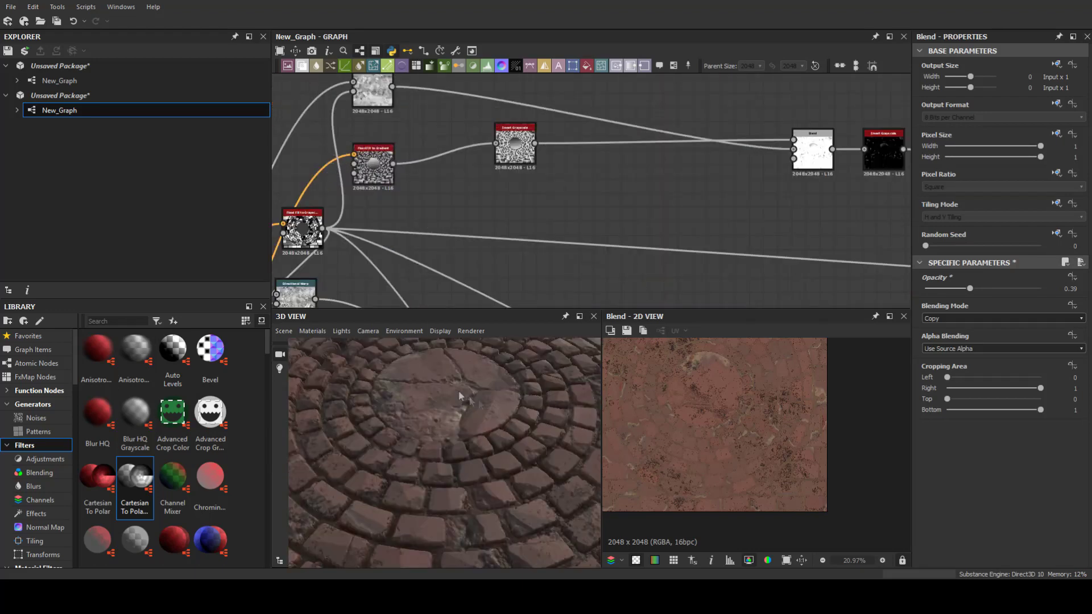
{"action": "scroll", "coordinate": [454, 163], "scroll_direction": "down", "scroll_amount": 3}
{"action": "scroll", "coordinate": [432, 165], "scroll_direction": "down", "scroll_amount": 2}
{"action": "middle_click_drag", "start_coordinate": [432, 165], "coordinate": [496, 156]}
{"action": "key", "text": "space"}
{"action": "type", "text": "rg"}
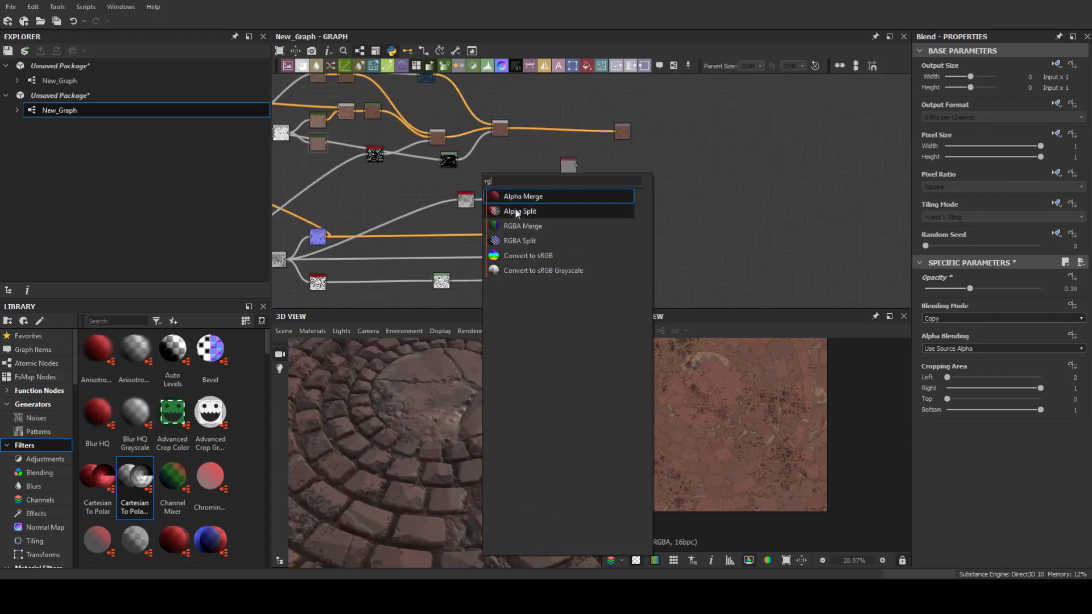
{"action": "left_click", "coordinate": [540, 241]}
Add a Levels node after the RGBA Split, pushed to a black-and-white mask
{"action": "scroll", "coordinate": [548, 162], "scroll_direction": "up", "scroll_amount": 3}
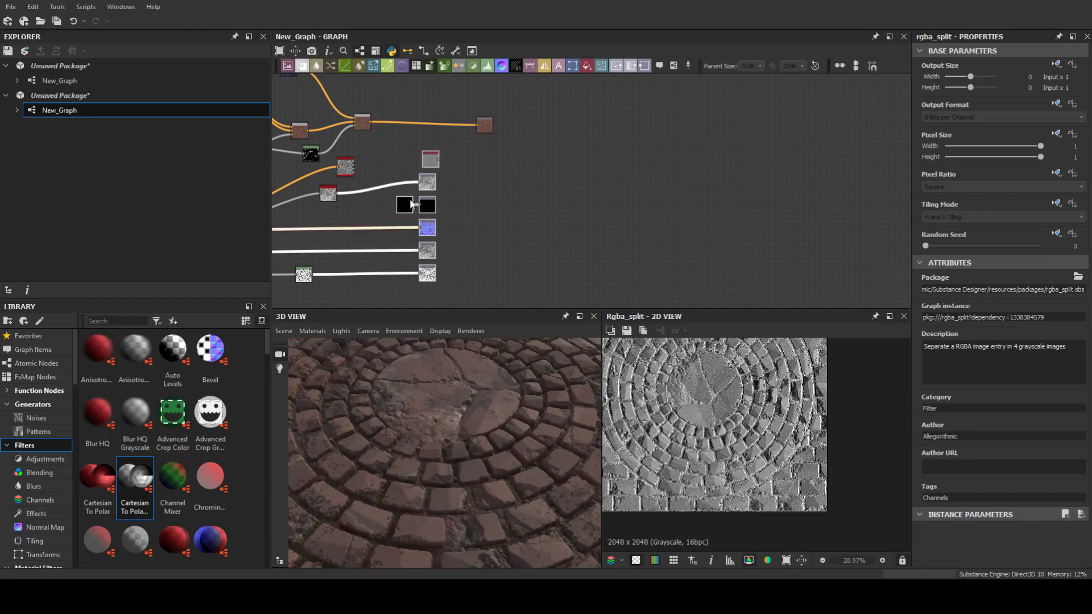
{"action": "middle_click_drag", "start_coordinate": [400, 163], "coordinate": [484, 159]}
{"action": "key", "text": "space"}
{"action": "type", "text": "lev"}
{"action": "left_click", "coordinate": [483, 170]}
{"action": "left_click_drag", "start_coordinate": [403, 172], "coordinate": [525, 192]}
{"action": "mouse_move", "coordinate": [933, 411]}
{"action": "left_mouse_down"}
{"action": "mouse_move", "coordinate": [1031, 411]}
{"action": "mouse_move", "coordinate": [933, 410]}
{"action": "left_mouse_up"}
{"action": "left_click_drag", "start_coordinate": [1079, 308], "coordinate": [989, 308]}
Add a Blend node and an HSL node set to 0.38 lightness
{"action": "key", "text": "space"}
{"action": "type", "text": "ble"}
{"action": "mouse_move", "coordinate": [536, 126]}
{"action": "middle_mouse_down"}
{"action": "mouse_move", "coordinate": [607, 158]}
{"action": "mouse_move", "coordinate": [549, 209]}
{"action": "middle_mouse_up"}
{"action": "key", "text": "Return"}
{"action": "key", "text": "space"}
{"action": "type", "text": "h"}
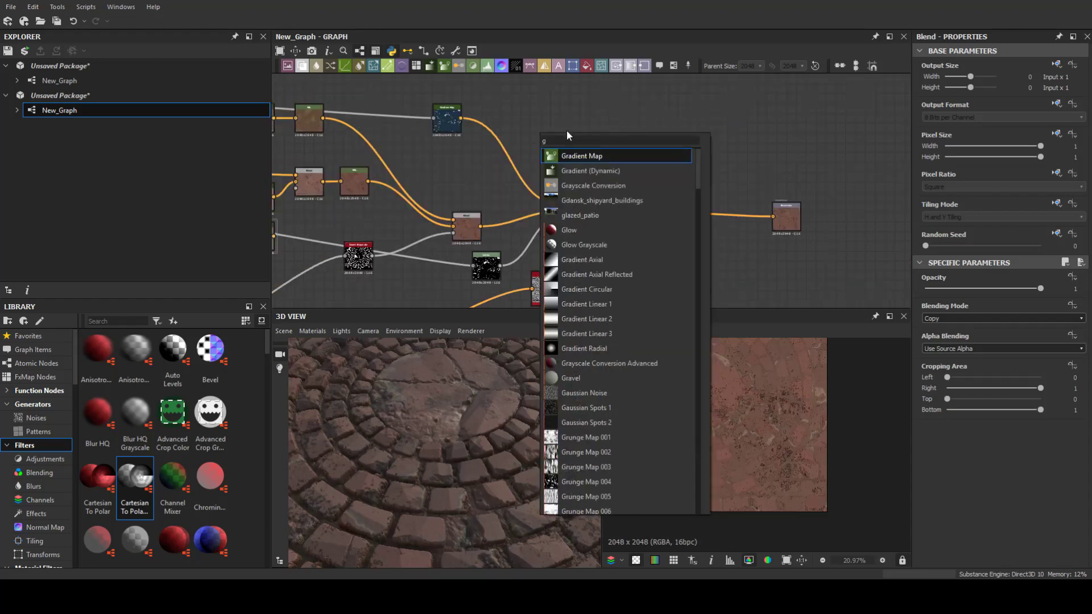
{"action": "key", "text": "Return"}
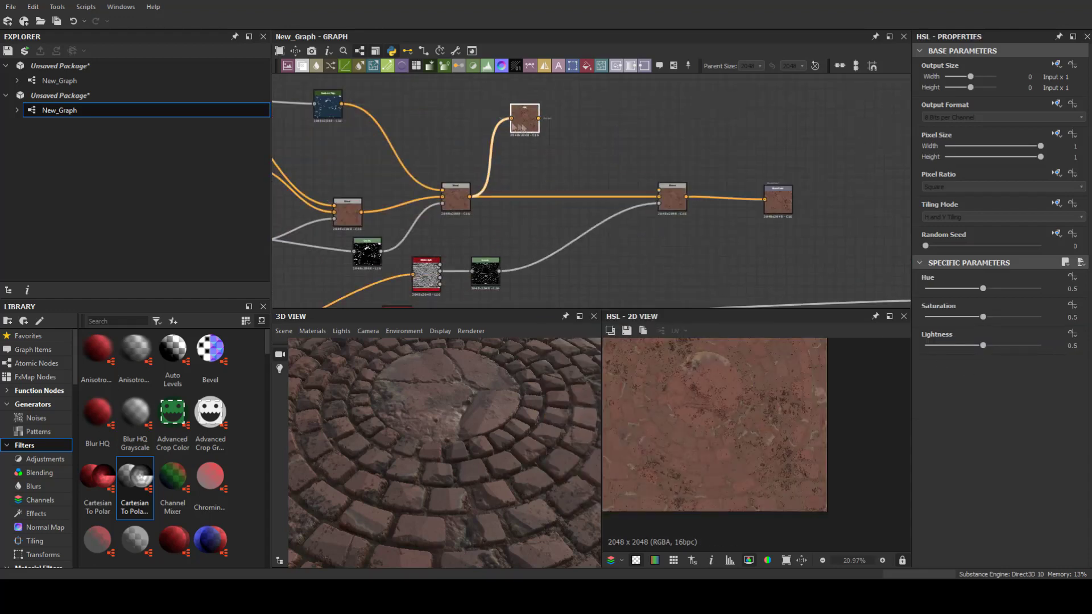
{"action": "left_click_drag", "start_coordinate": [991, 350], "coordinate": [968, 346]}
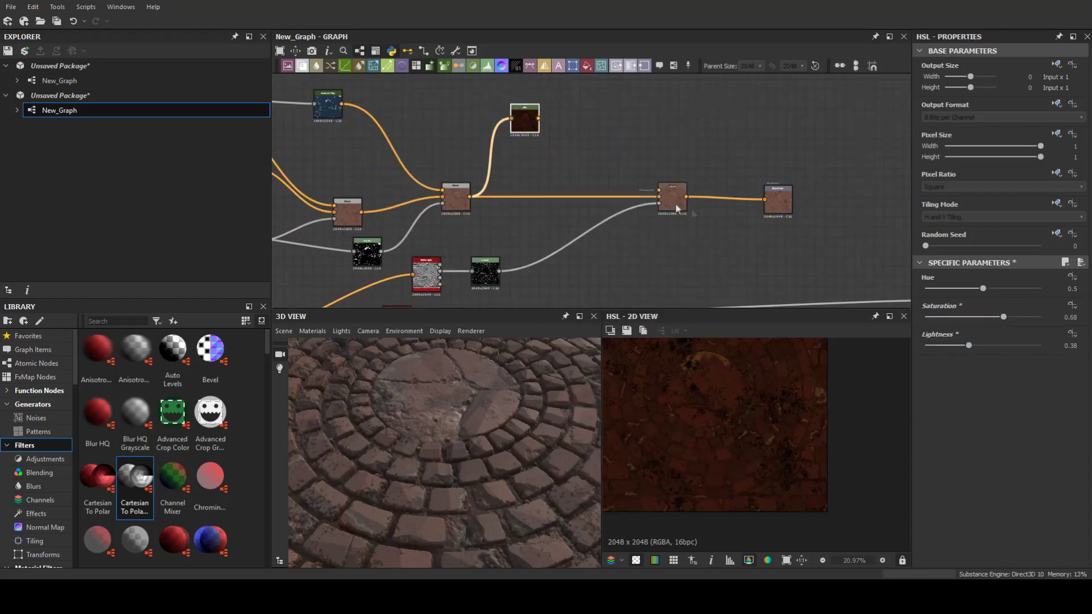
Detach the final Blend and insert a new Blend node before the output
{"action": "left_click_drag", "start_coordinate": [455, 433], "coordinate": [546, 409]}
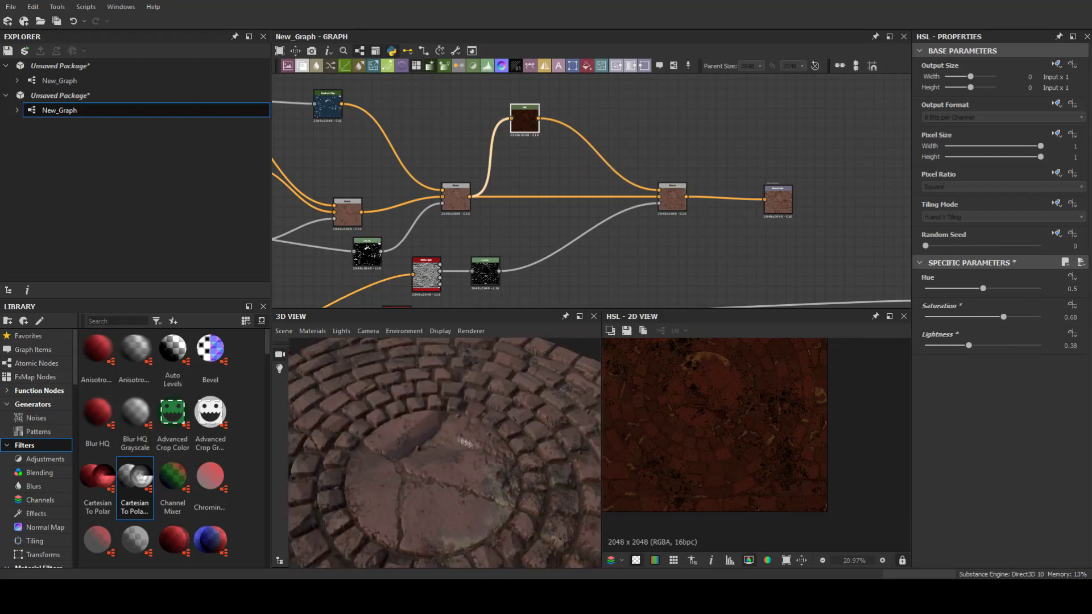
{"action": "left_click", "coordinate": [672, 197]}
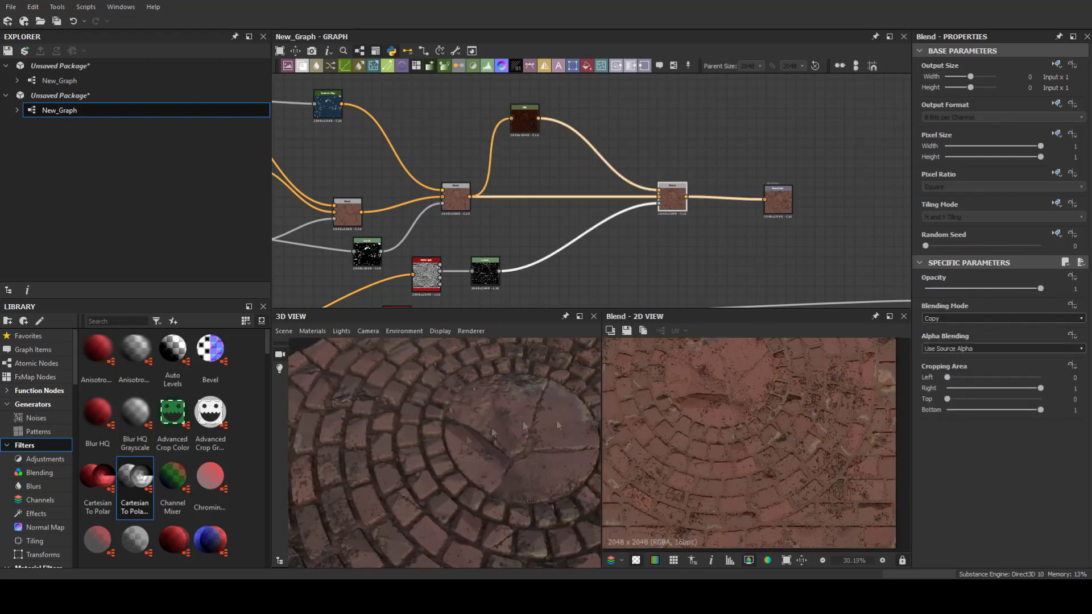
{"action": "left_click_drag", "start_coordinate": [654, 197], "coordinate": [575, 193]}
{"action": "key", "text": "space"}
{"action": "key", "text": "Escape"}
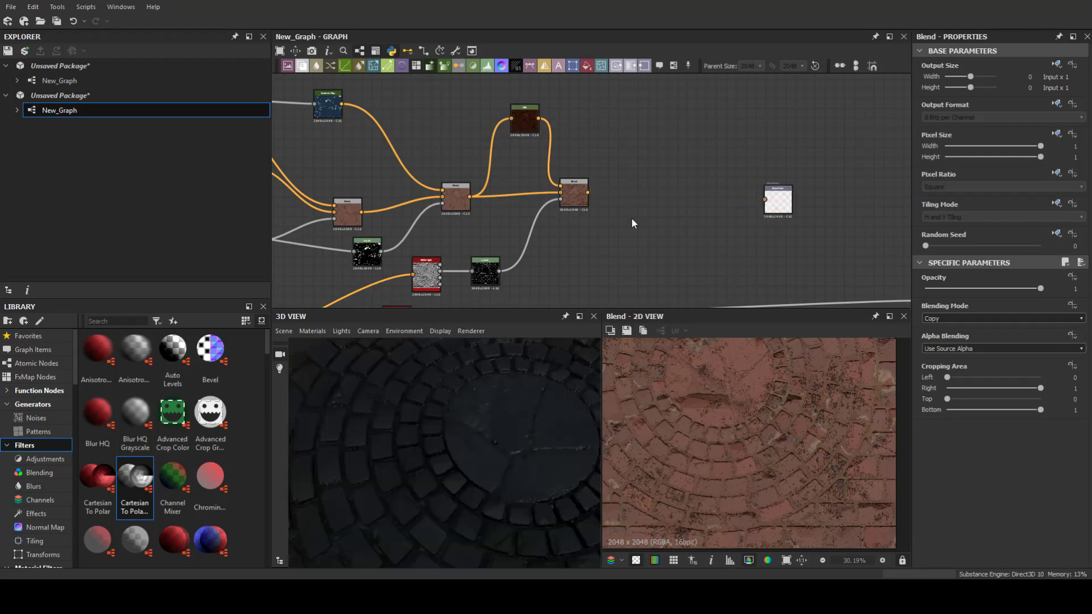
{"action": "key", "text": "space"}
{"action": "type", "text": "blend"}
{"action": "key", "text": "Return"}
Feed the height into a Gradient Map forming a sharp white-to-black mask
{"action": "key", "text": "space"}
{"action": "type", "text": "hist"}
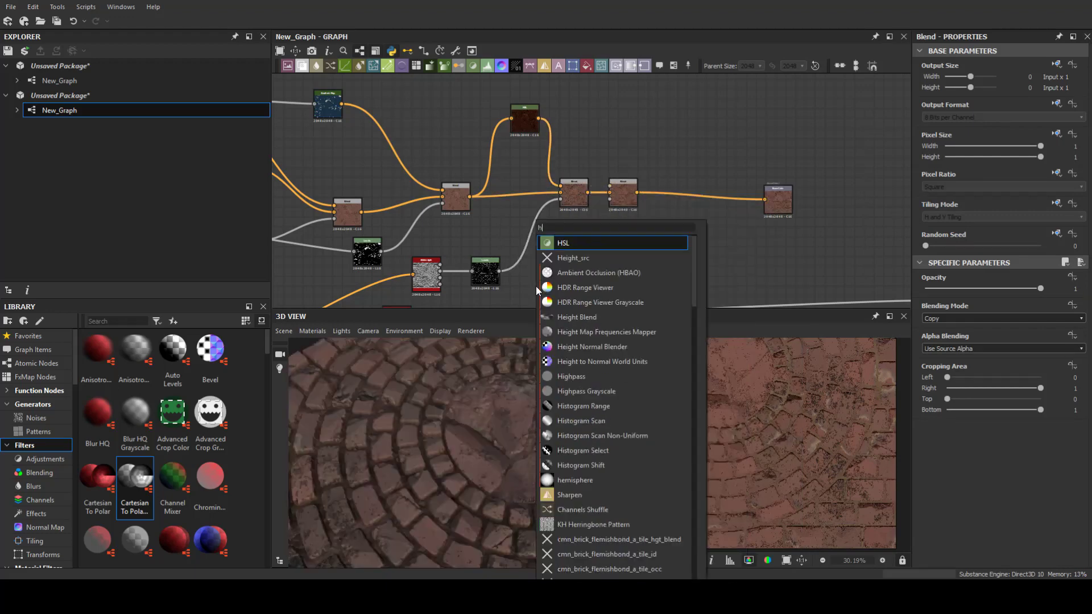
{"action": "key", "text": "Return"}
{"action": "left_click_drag", "start_coordinate": [500, 271], "coordinate": [529, 301]}
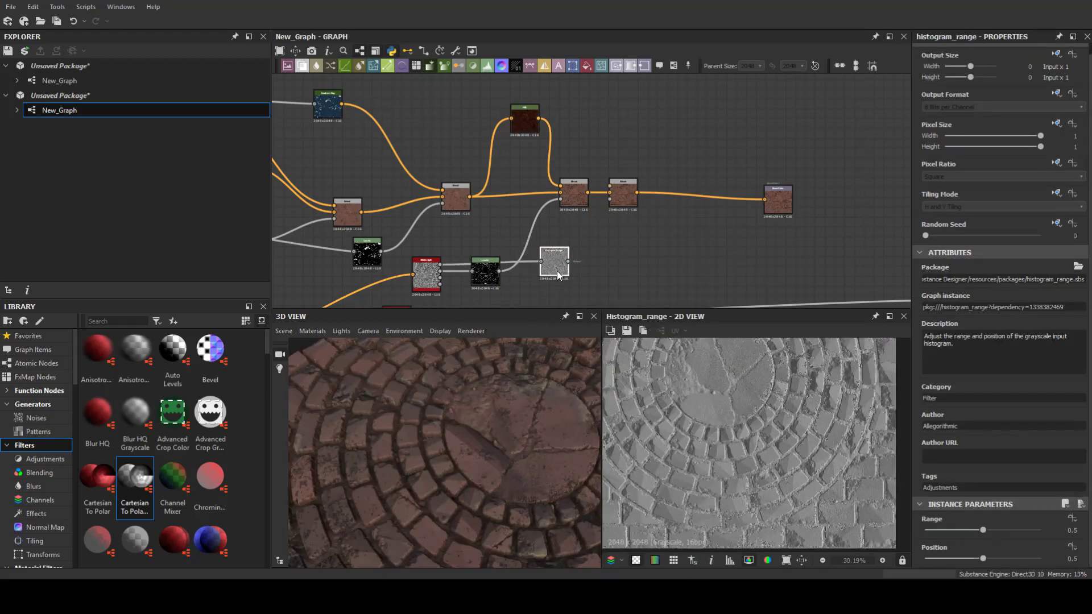
{"action": "key", "text": "ctrl+z"}
{"action": "key", "text": "ctrl+z"}
{"action": "left_click_drag", "start_coordinate": [926, 365], "coordinate": [989, 367]}
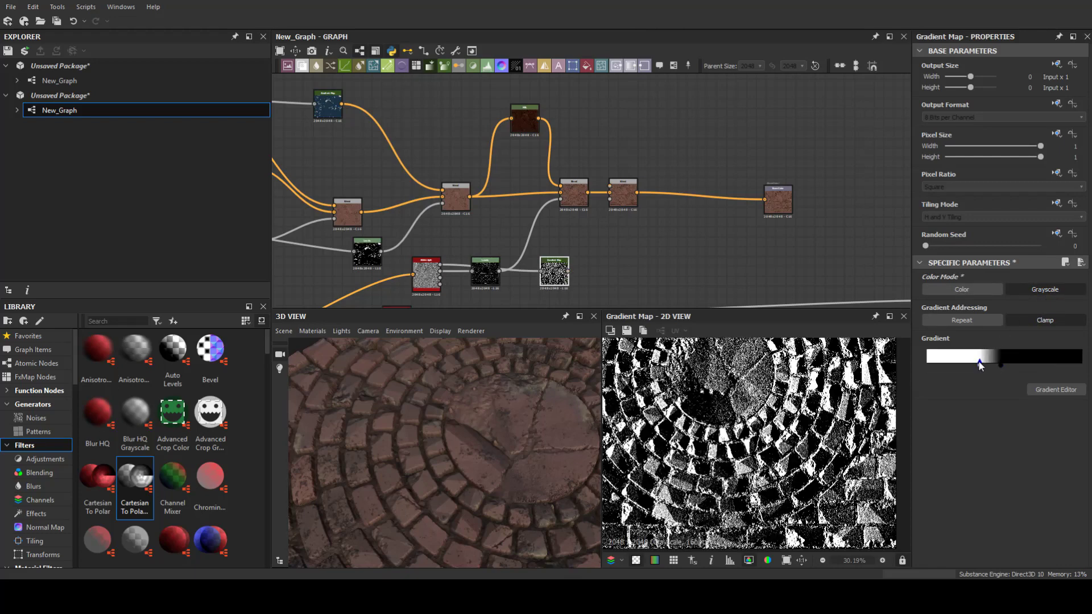
Add a pale pink HSL tint at lightness 0.7 and check its blend on the paving
{"action": "key", "text": "ctrl+v"}
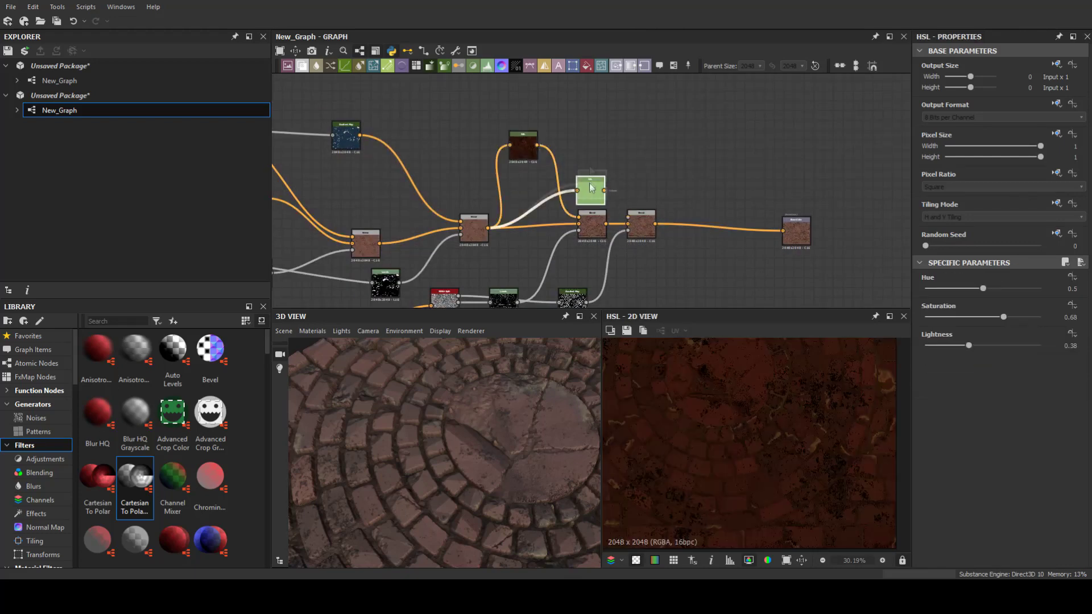
{"action": "left_click_drag", "start_coordinate": [976, 348], "coordinate": [1006, 345]}
{"action": "left_click_drag", "start_coordinate": [444, 455], "coordinate": [493, 438]}
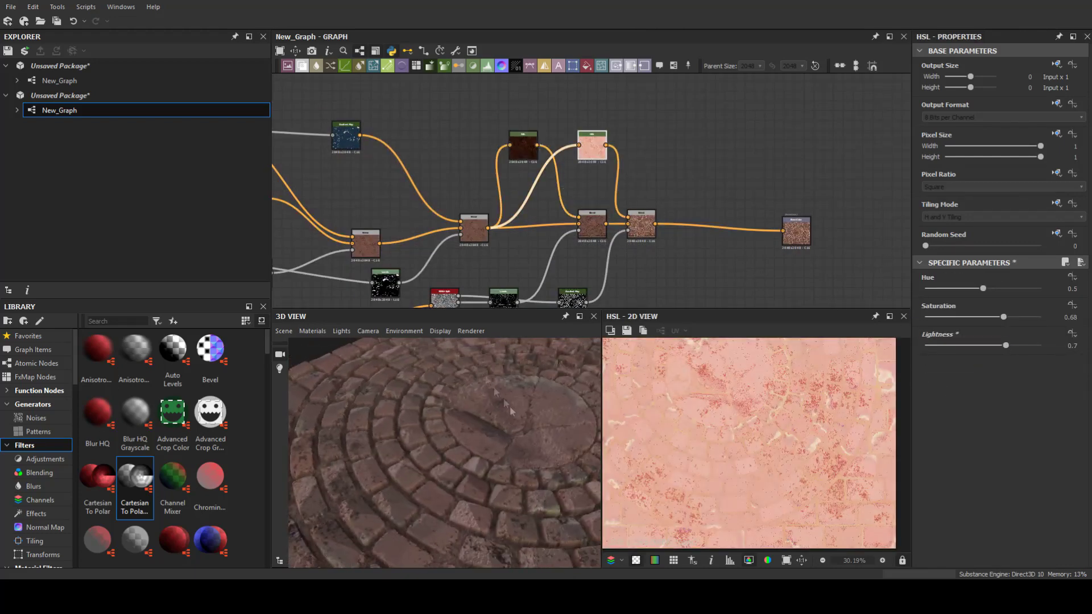
{"action": "scroll", "coordinate": [493, 438], "scroll_direction": "up", "scroll_amount": 3}
{"action": "left_click", "coordinate": [641, 223]}
{"action": "scroll", "coordinate": [402, 421], "scroll_direction": "down", "scroll_amount": 3}
{"action": "scroll", "coordinate": [403, 421], "scroll_direction": "down", "scroll_amount": 2}
{"action": "left_click_drag", "start_coordinate": [402, 421], "coordinate": [433, 399]}
{"action": "middle_click_drag", "start_coordinate": [398, 227], "coordinate": [515, 164]}
{"action": "left_click_drag", "start_coordinate": [455, 432], "coordinate": [486, 415]}
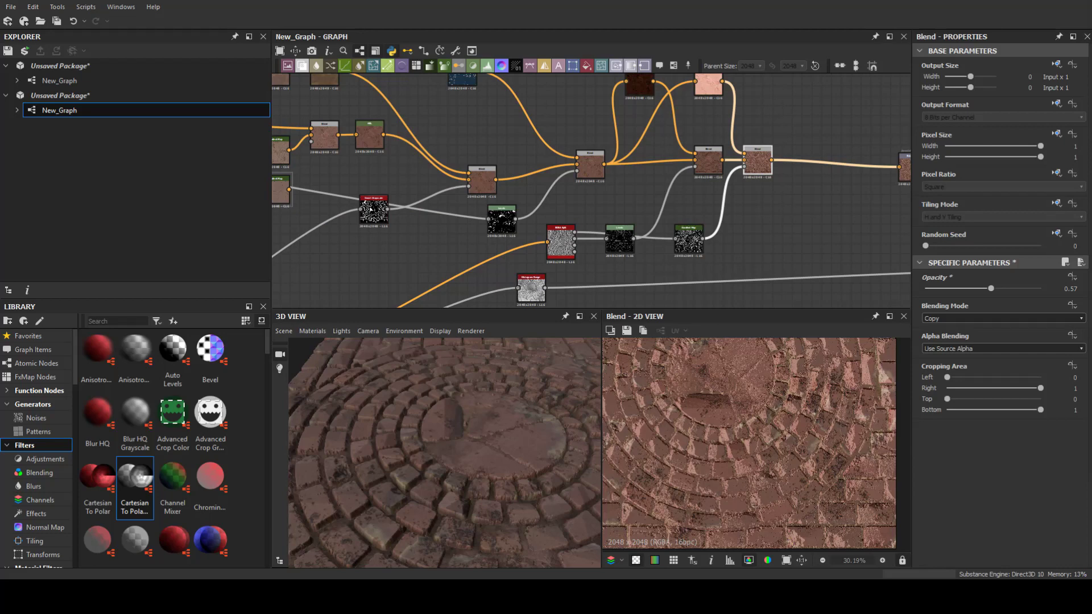
{"action": "middle_click_drag", "start_coordinate": [780, 221], "coordinate": [512, 171]}
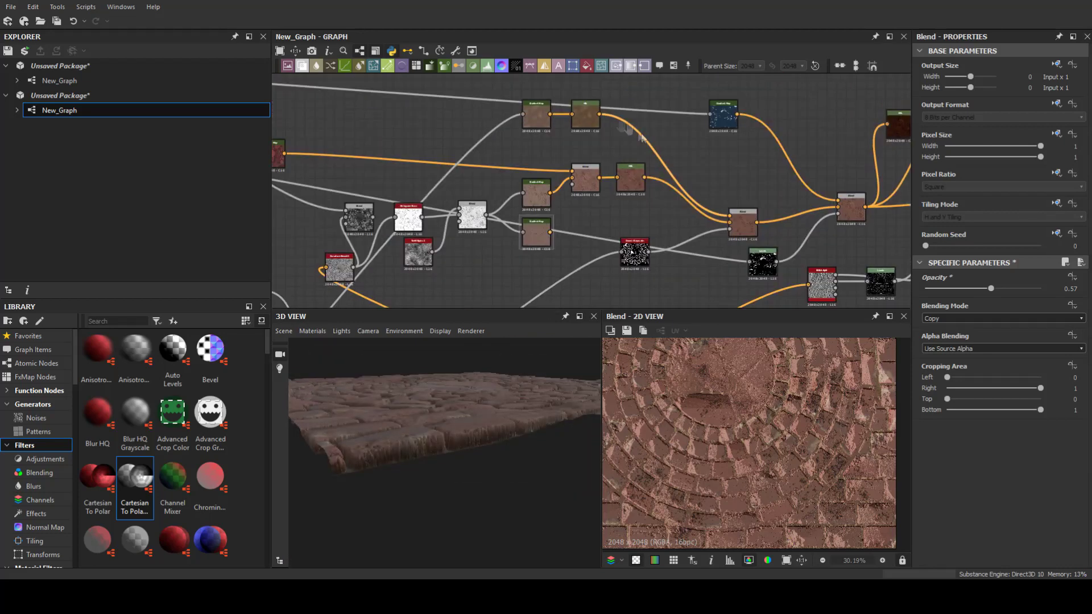
Apply a picked multi-colour gradient to the stone Gradient Map and inspect the HSL tint and colour blend
{"action": "left_click", "coordinate": [444, 150]}
{"action": "left_click", "coordinate": [1056, 390]}
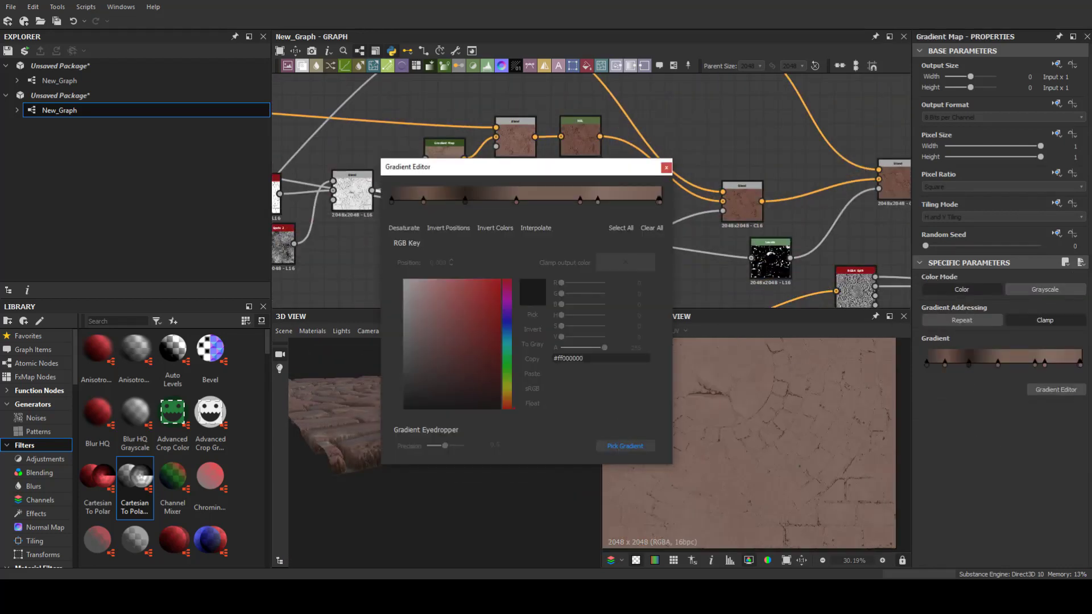
{"action": "left_click", "coordinate": [666, 167]}
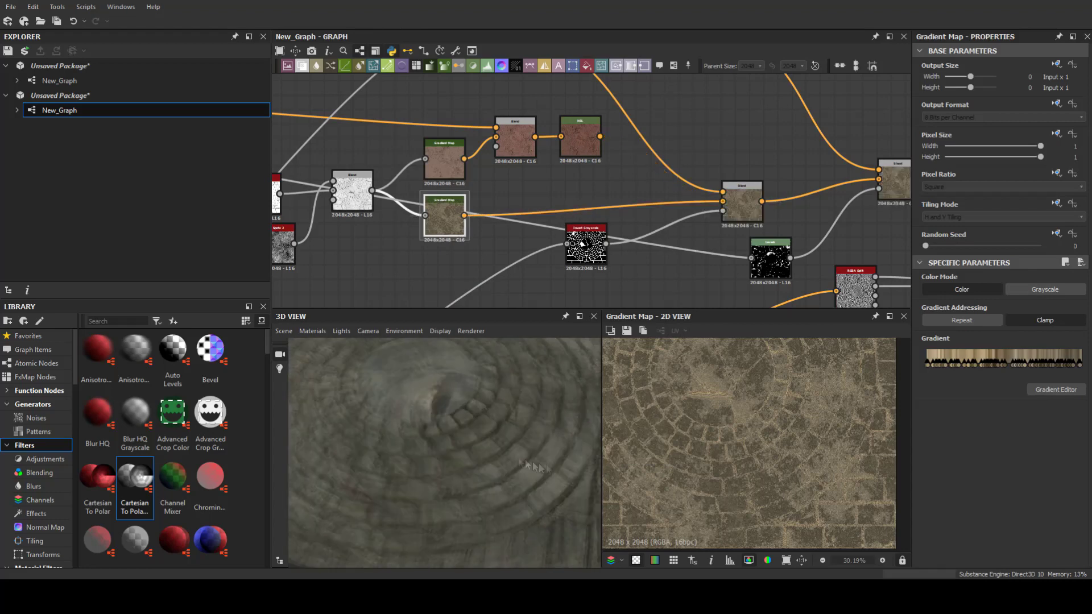
{"action": "scroll", "coordinate": [557, 215], "scroll_direction": "down", "scroll_amount": 2}
{"action": "left_click", "coordinate": [610, 220]}
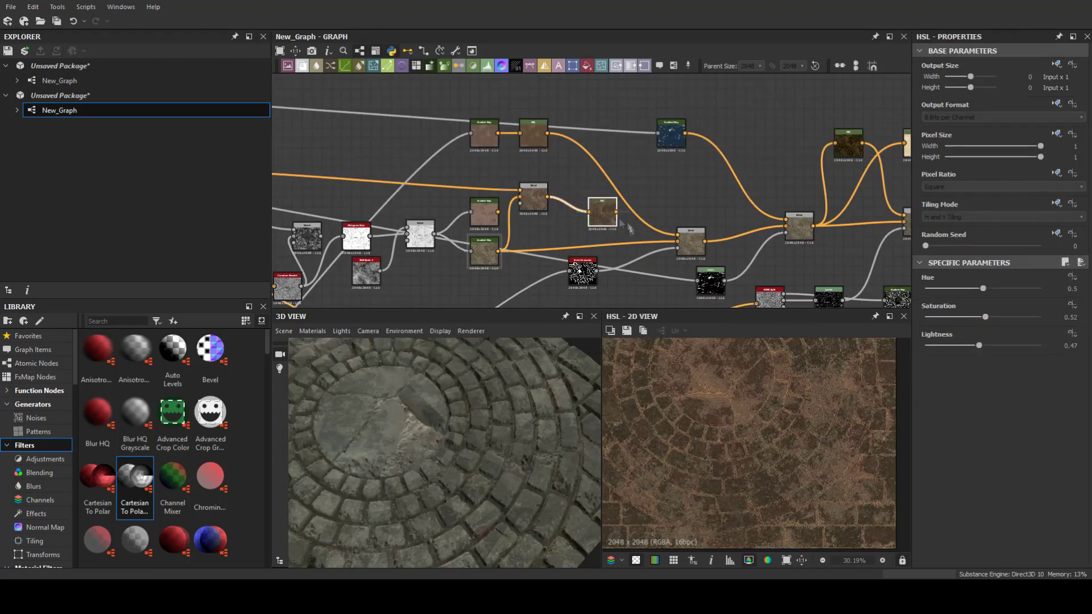
{"action": "left_click", "coordinate": [533, 197]}
{"action": "scroll", "coordinate": [704, 451], "scroll_direction": "up", "scroll_amount": 5}
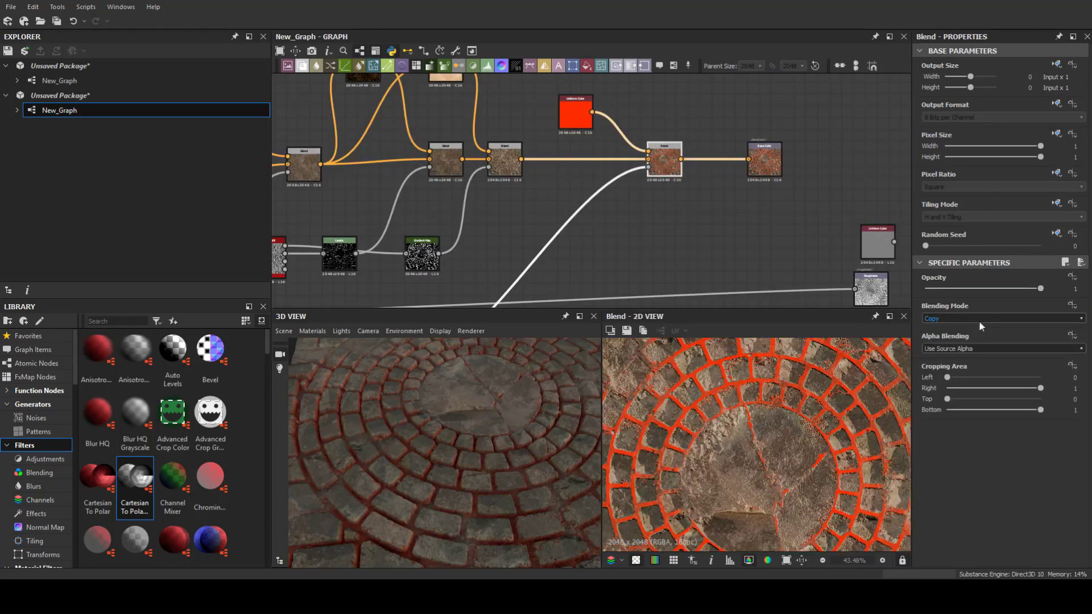
Switch the red mortar Blend to a darken (Min) mode
{"action": "key", "text": "Up"}
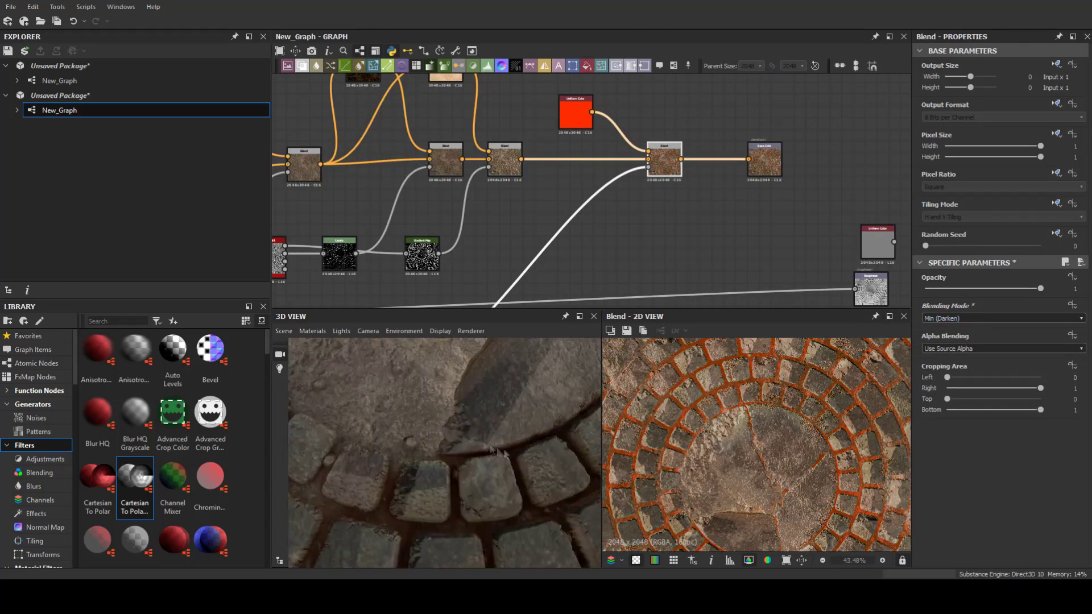
{"action": "left_click", "coordinate": [978, 288]}
{"action": "scroll", "coordinate": [954, 320], "scroll_direction": "down", "scroll_amount": 1}
{"action": "scroll", "coordinate": [955, 320], "scroll_direction": "down", "scroll_amount": 2}
{"action": "scroll", "coordinate": [954, 320], "scroll_direction": "down", "scroll_amount": 1}
{"action": "scroll", "coordinate": [954, 320], "scroll_direction": "down", "scroll_amount": 1}
Darken the red Uniform Color and lower the mortar Blend opacity to 0.6
{"action": "double_click", "coordinate": [576, 112]}
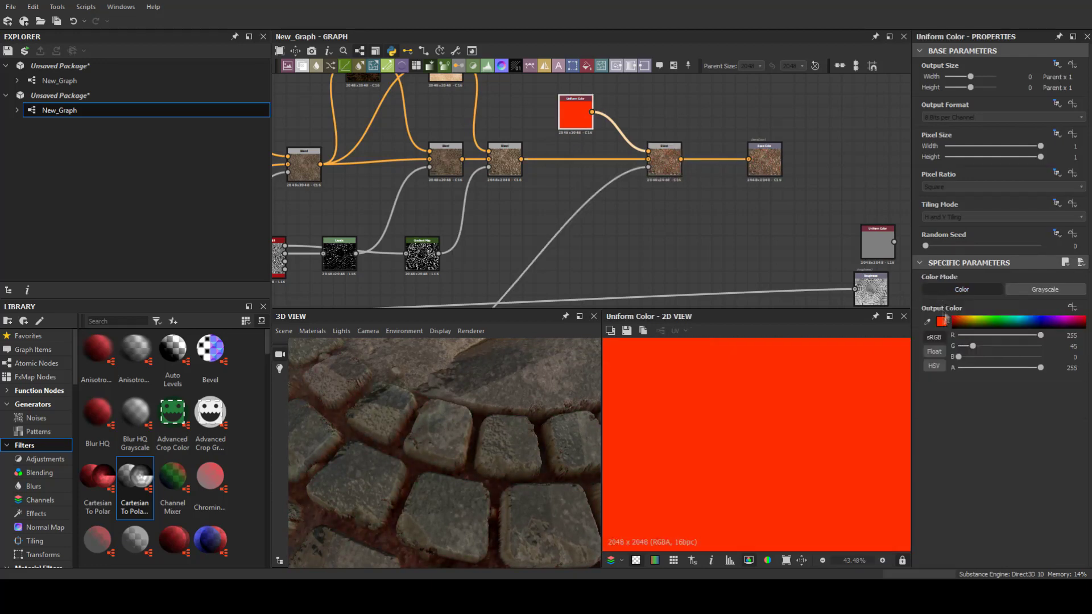
{"action": "left_click", "coordinate": [967, 317]}
{"action": "left_click", "coordinate": [744, 295]}
{"action": "double_click", "coordinate": [664, 159]}
{"action": "scroll", "coordinate": [954, 319], "scroll_direction": "up", "scroll_amount": 1}
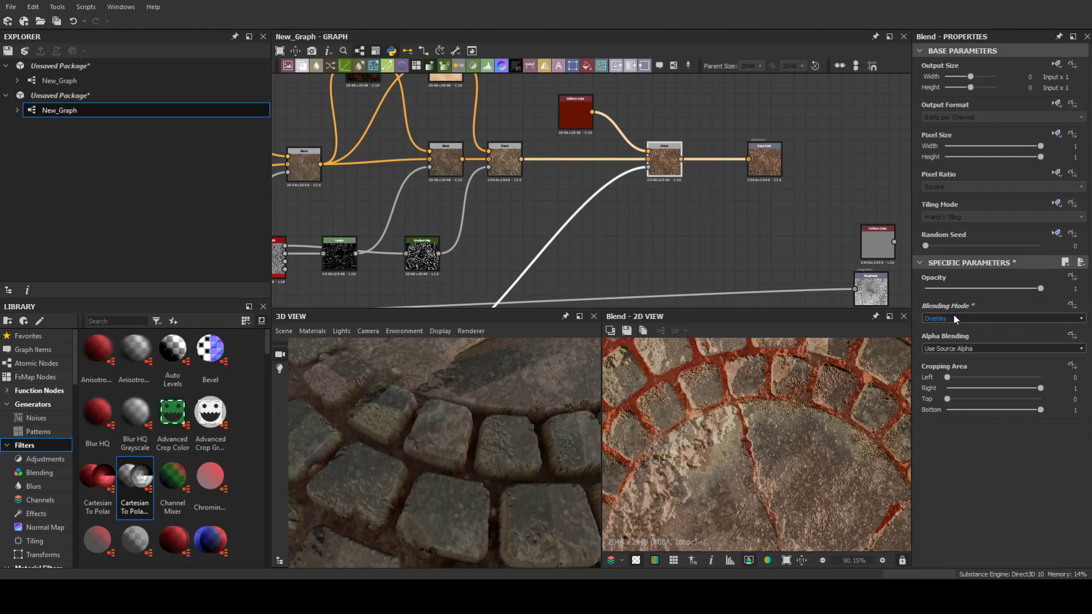
{"action": "scroll", "coordinate": [953, 319], "scroll_direction": "up", "scroll_amount": 1}
{"action": "left_click_drag", "start_coordinate": [1040, 289], "coordinate": [994, 289]}
{"action": "scroll", "coordinate": [396, 384], "scroll_direction": "down", "scroll_amount": 3}
Reduce the preceding colour-variation Copy Blend opacity to 0.29 and review the result in 3D
{"action": "left_click_drag", "start_coordinate": [397, 384], "coordinate": [593, 225]}
{"action": "middle_click_drag", "start_coordinate": [593, 225], "coordinate": [599, 200]}
{"action": "scroll", "coordinate": [704, 341], "scroll_direction": "down", "scroll_amount": 3}
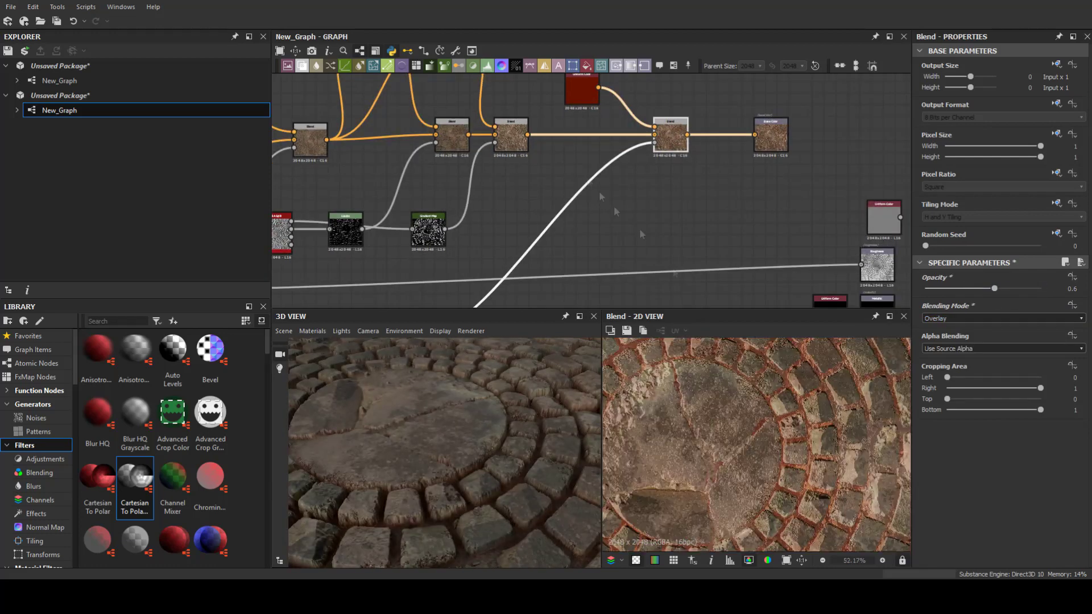
{"action": "left_click_drag", "start_coordinate": [991, 288], "coordinate": [962, 288]}
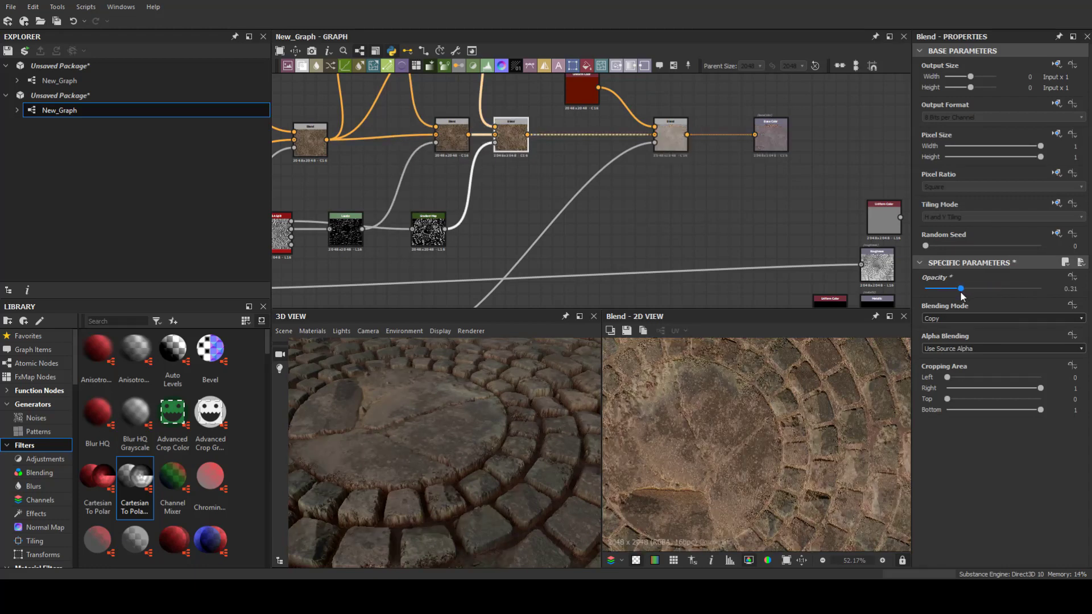
{"action": "middle_click_drag", "start_coordinate": [673, 142], "coordinate": [866, 175]}
{"action": "left_click", "coordinate": [644, 166]}
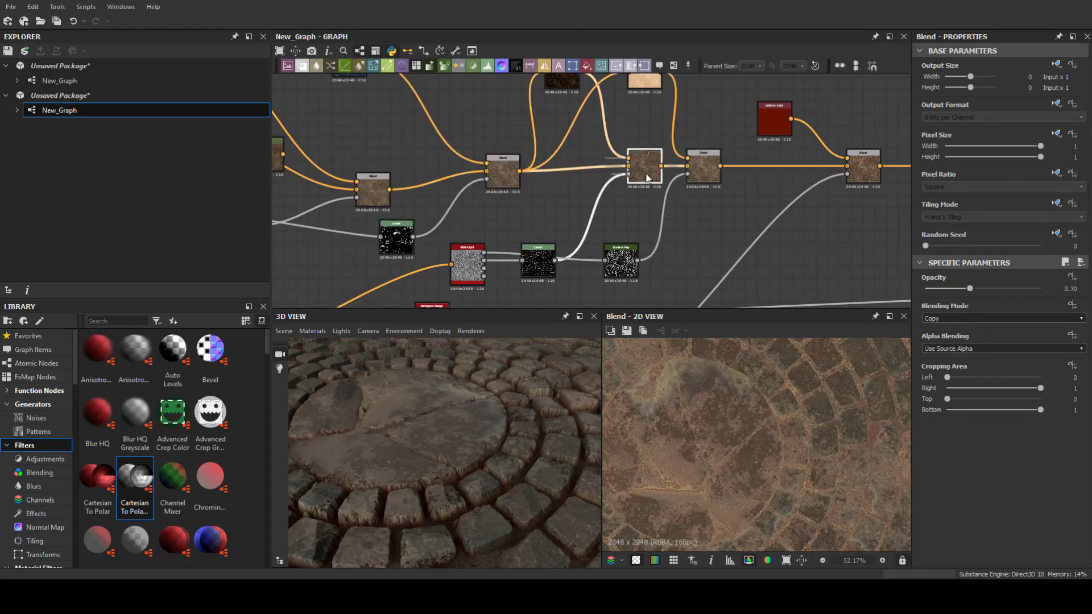
{"action": "mouse_move", "coordinate": [450, 436]}
{"action": "left_mouse_down"}
{"action": "mouse_move", "coordinate": [447, 416]}
{"action": "mouse_move", "coordinate": [532, 438]}
{"action": "mouse_move", "coordinate": [510, 441]}
{"action": "left_mouse_up"}
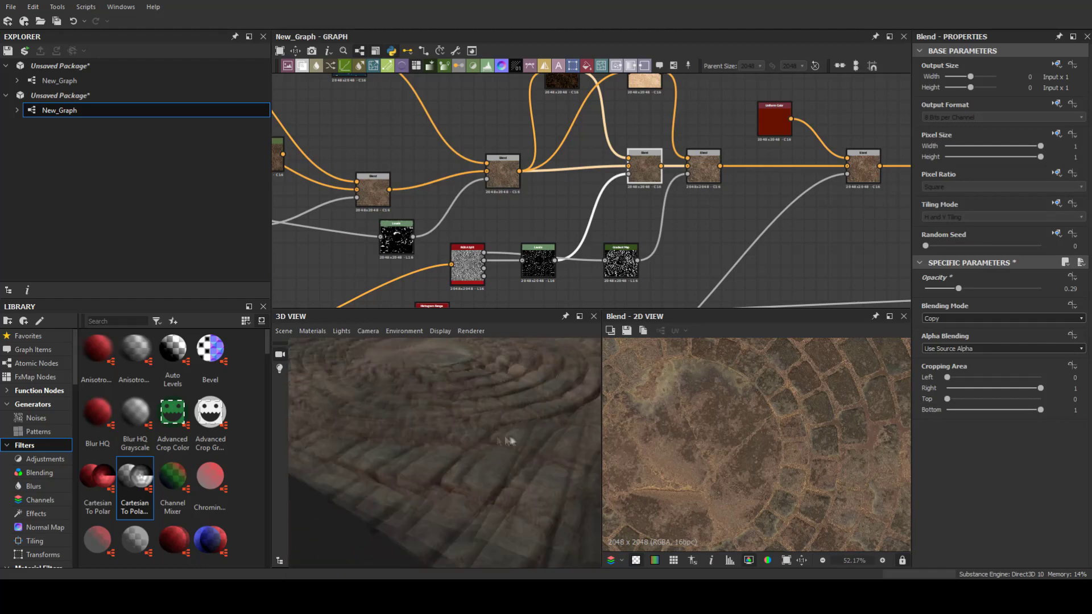
{"action": "middle_click_drag", "start_coordinate": [526, 214], "coordinate": [607, 208]}
{"action": "scroll", "coordinate": [607, 207], "scroll_direction": "up", "scroll_amount": 2}
{"action": "left_click", "coordinate": [440, 187]}
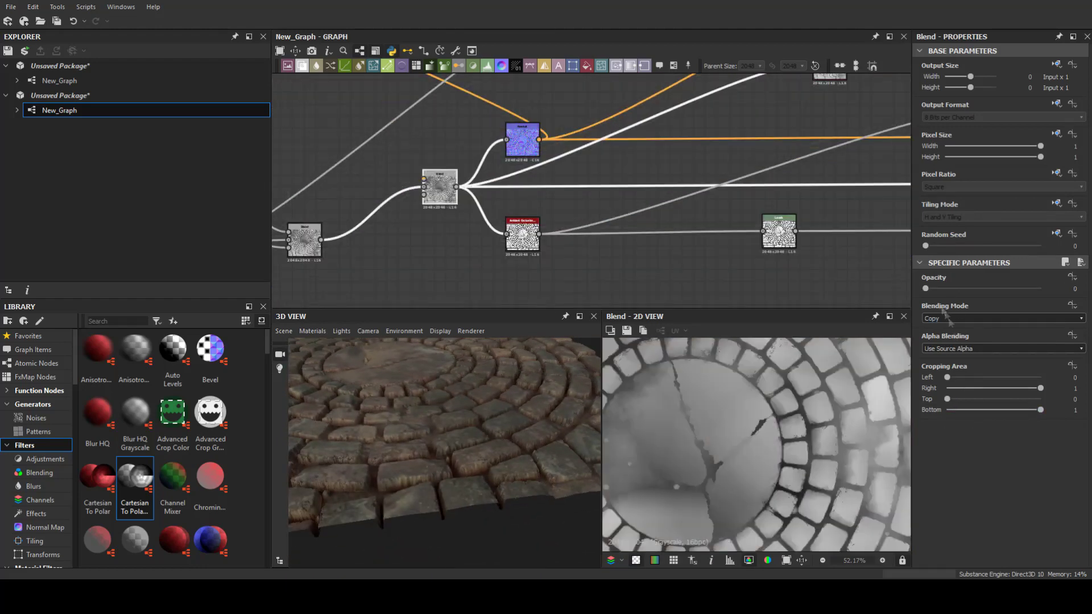
Lower the height_blend Height Offset to about 0.34 and check the stones in 3D
{"action": "scroll", "coordinate": [512, 222], "scroll_direction": "down", "scroll_amount": 3}
{"action": "left_click", "coordinate": [513, 241]}
{"action": "left_click_drag", "start_coordinate": [517, 256], "coordinate": [500, 256]}
{"action": "scroll", "coordinate": [989, 472], "scroll_direction": "down", "scroll_amount": 2}
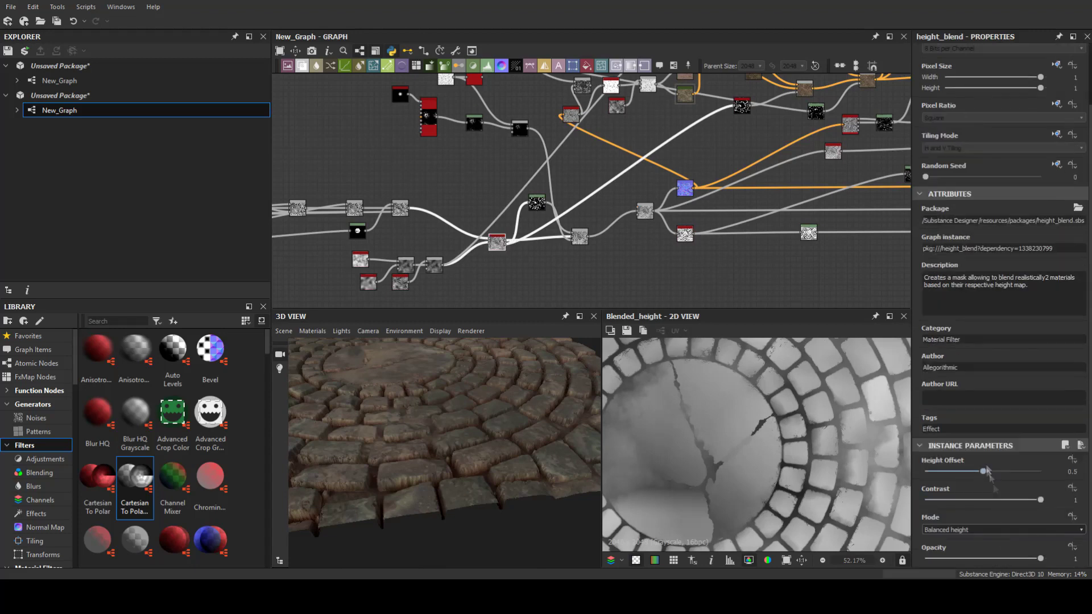
{"action": "left_click_drag", "start_coordinate": [991, 473], "coordinate": [967, 472]}
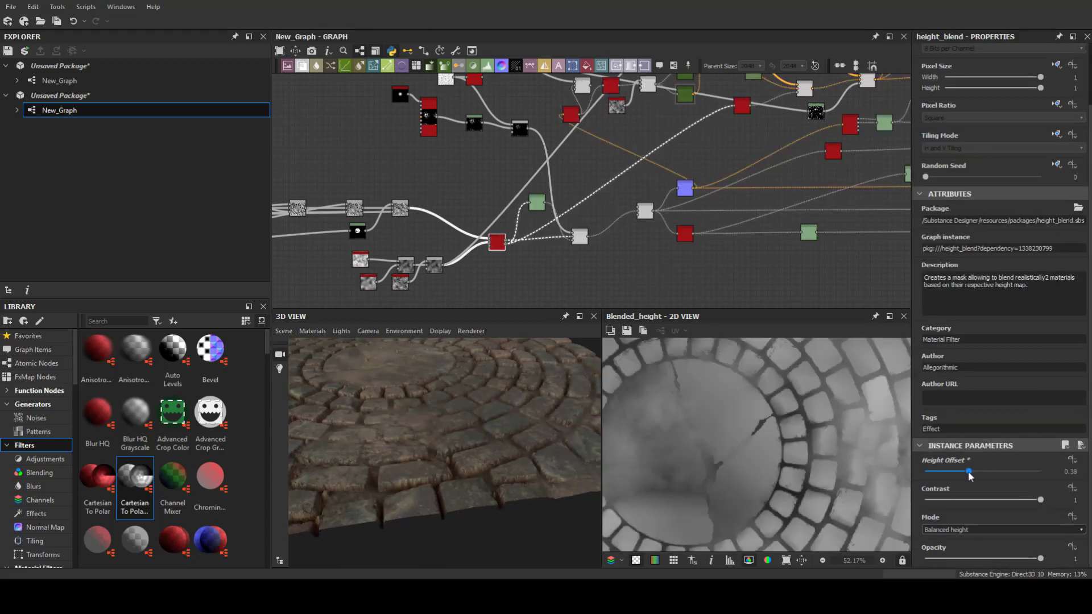
{"action": "left_click_drag", "start_coordinate": [455, 450], "coordinate": [512, 446]}
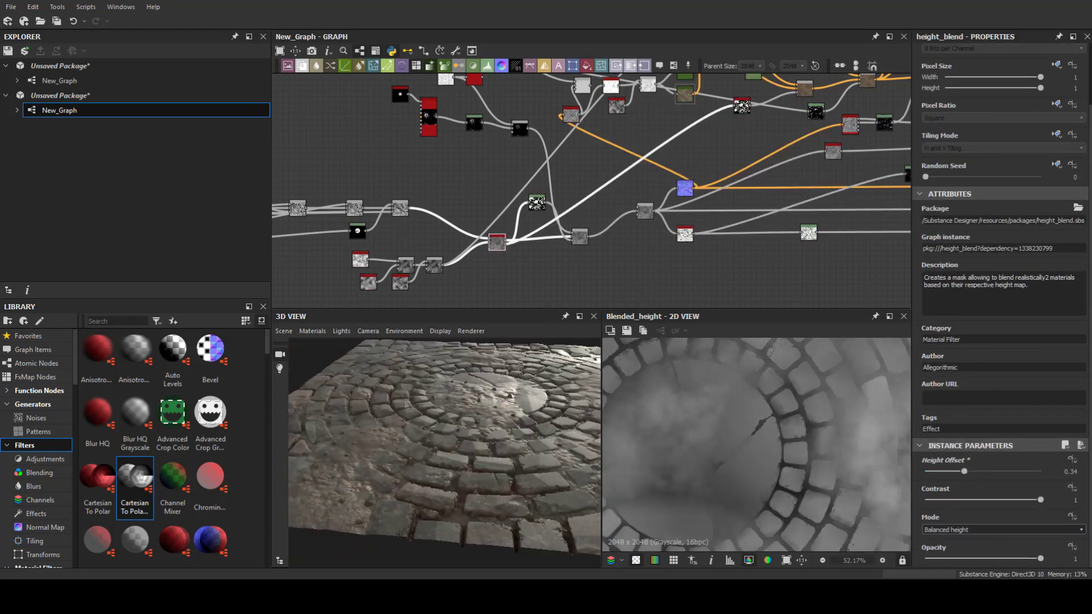
Review the 3D preview material settings: tiling 2, tessellation 4, height scale 3.35
{"action": "left_click", "coordinate": [383, 348]}
{"action": "left_click_drag", "start_coordinate": [422, 480], "coordinate": [507, 436]}
{"action": "middle_click_drag", "start_coordinate": [525, 250], "coordinate": [524, 240]}
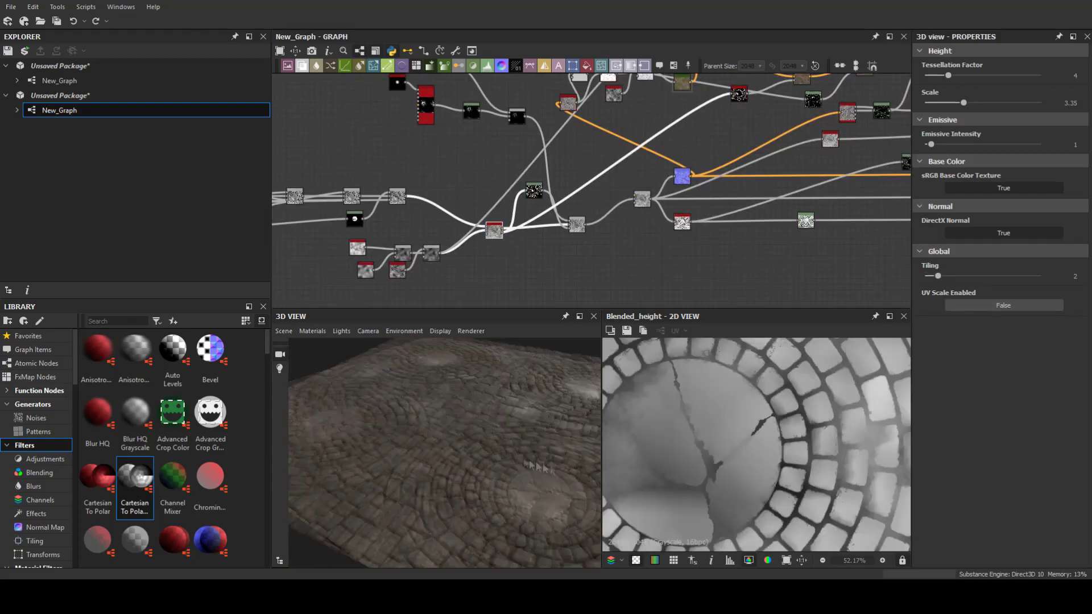